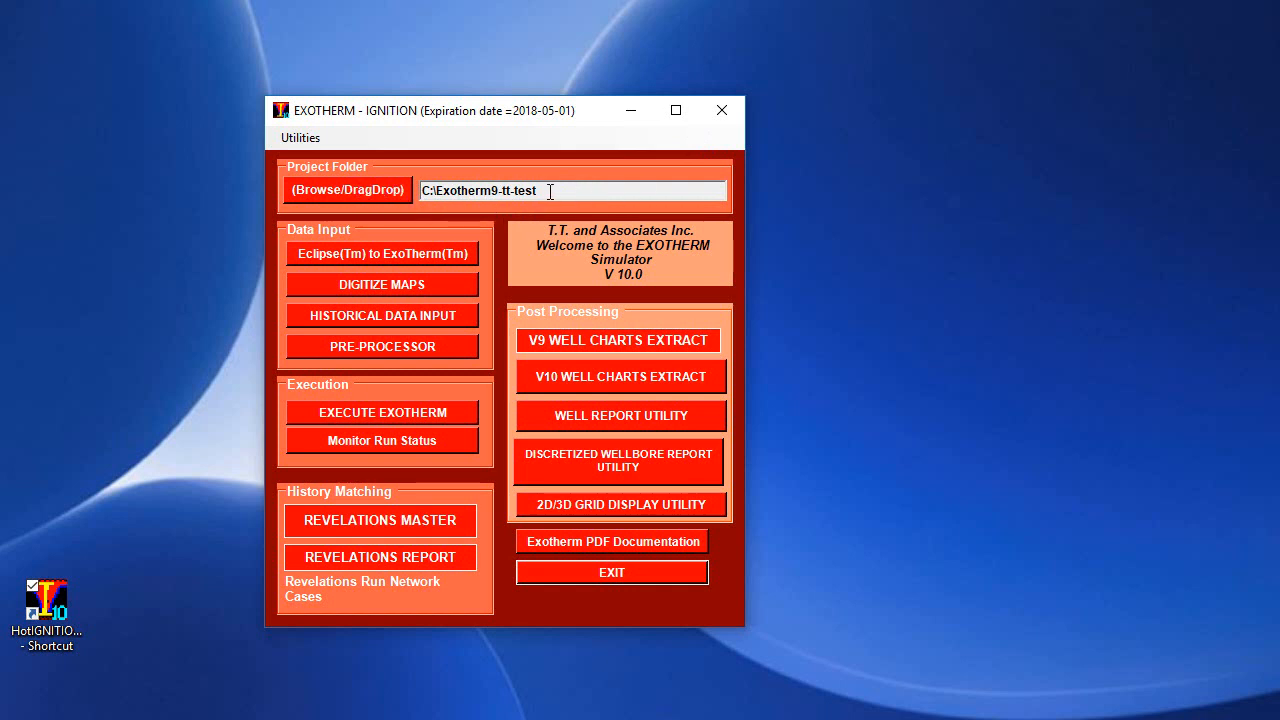
Set the project folder to C:\Exotherm10-64bit-test2 by browsing for it.
click(355, 192)
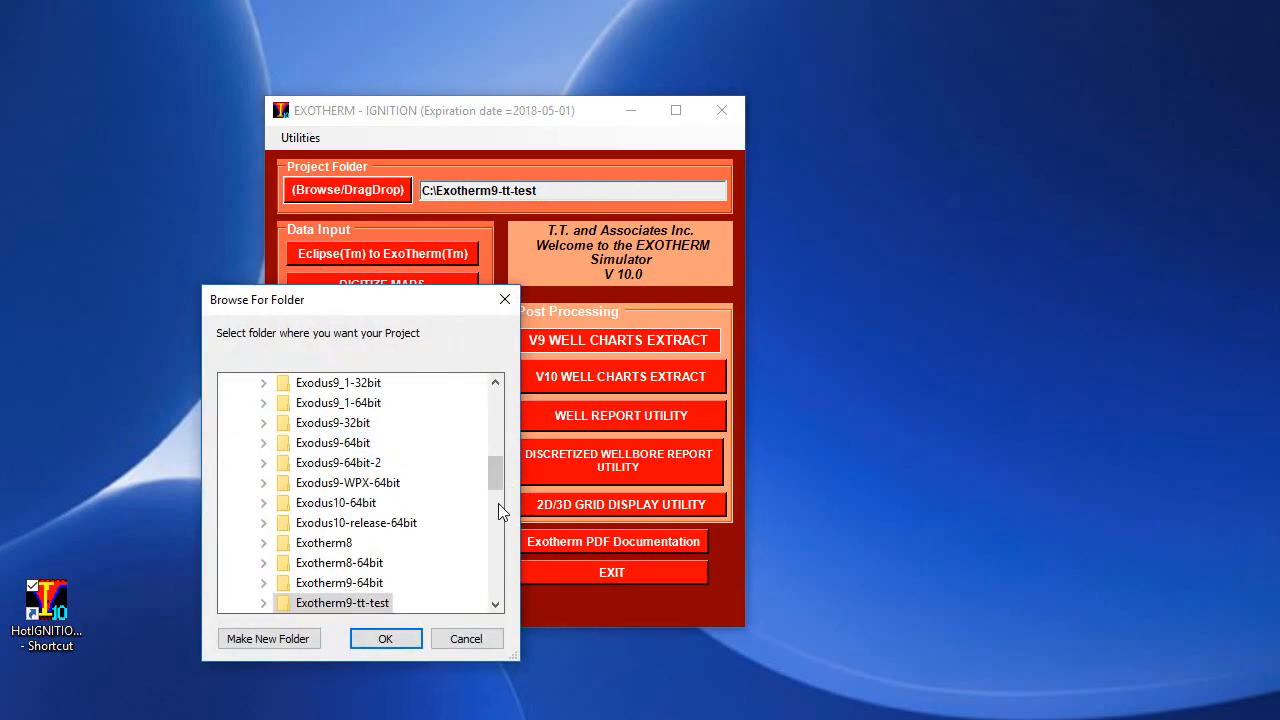
drag(493, 481, 518, 520)
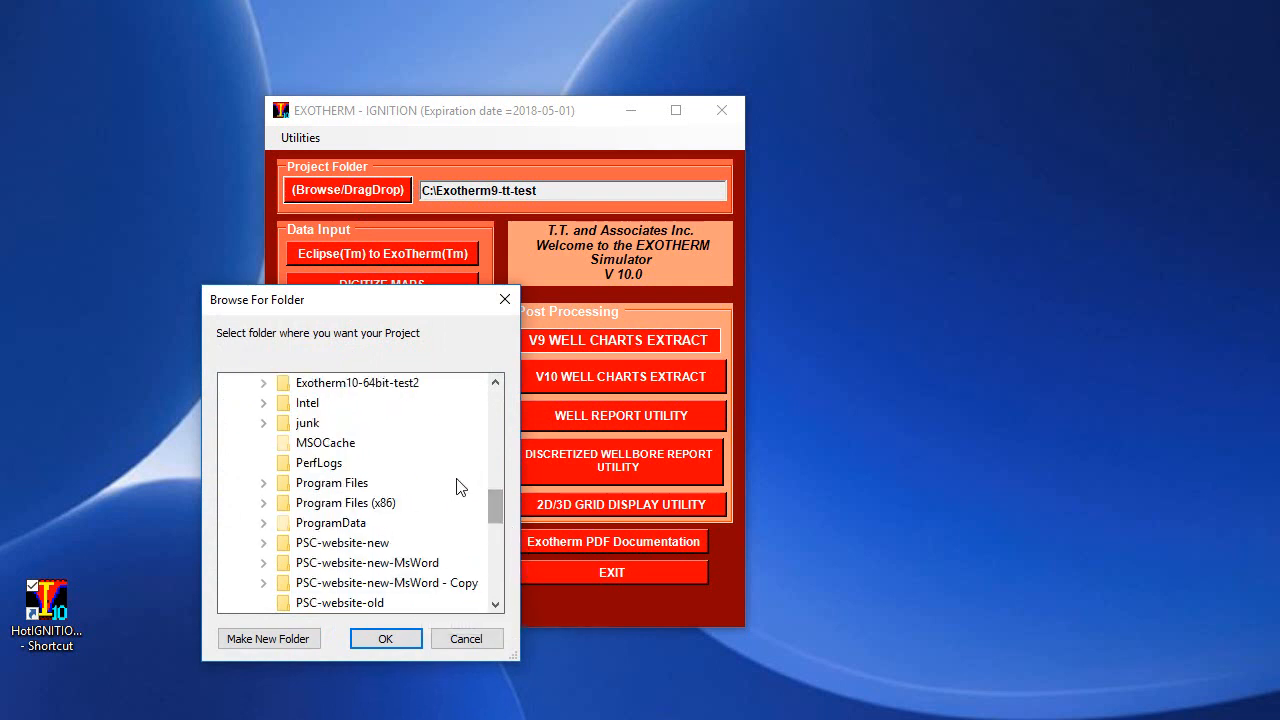
click(378, 392)
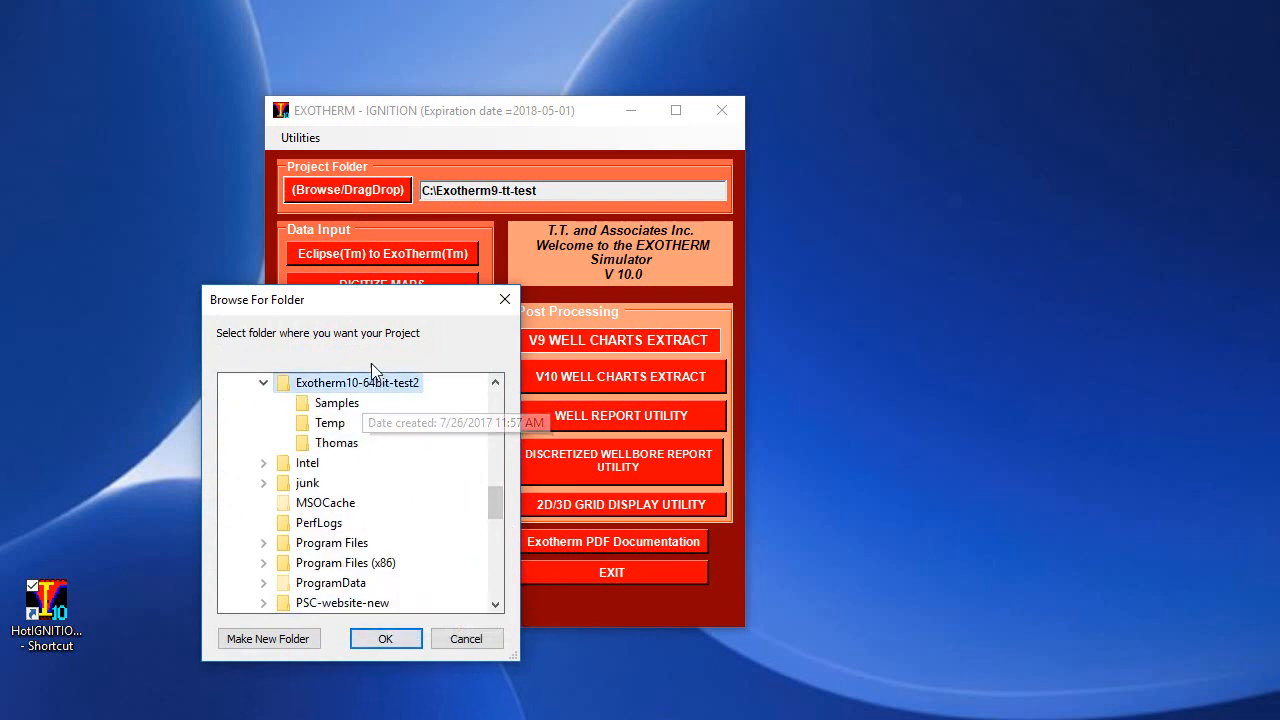
click(385, 638)
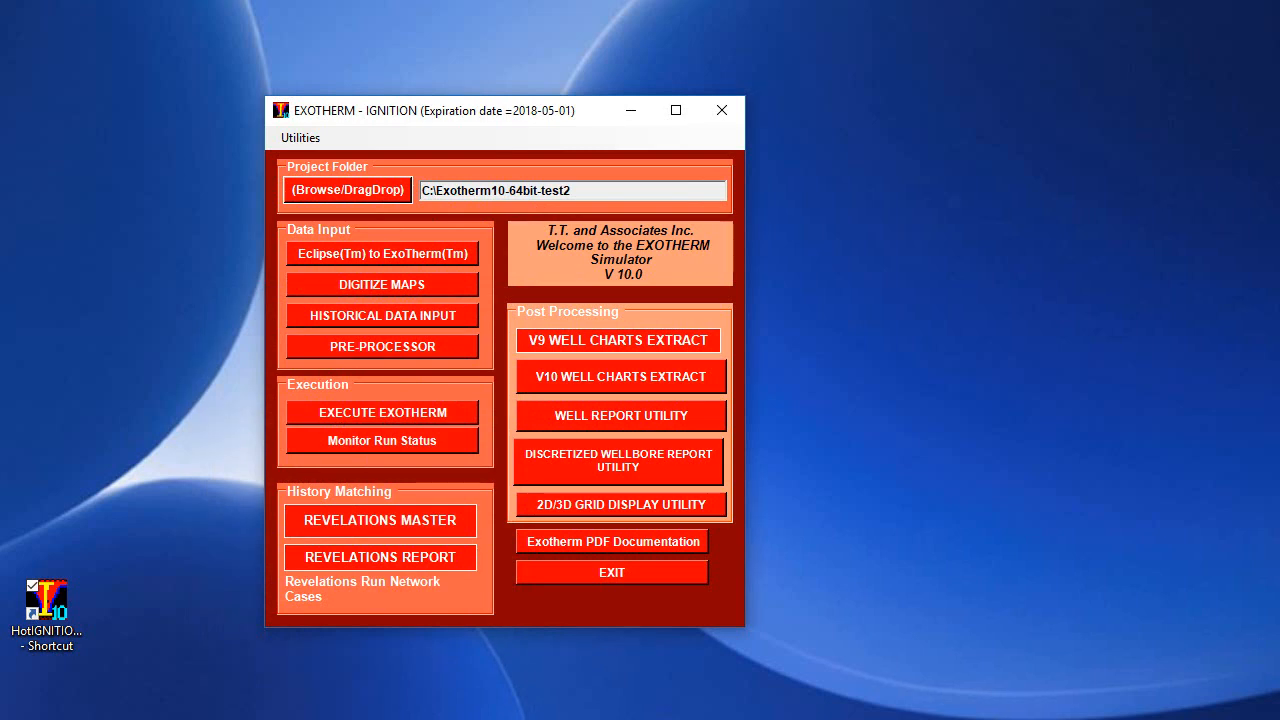
Bring File Explorer beside the launcher and open the Samples folder of Exotherm10-64bit-test2.
drag(1279, 300, 925, 161)
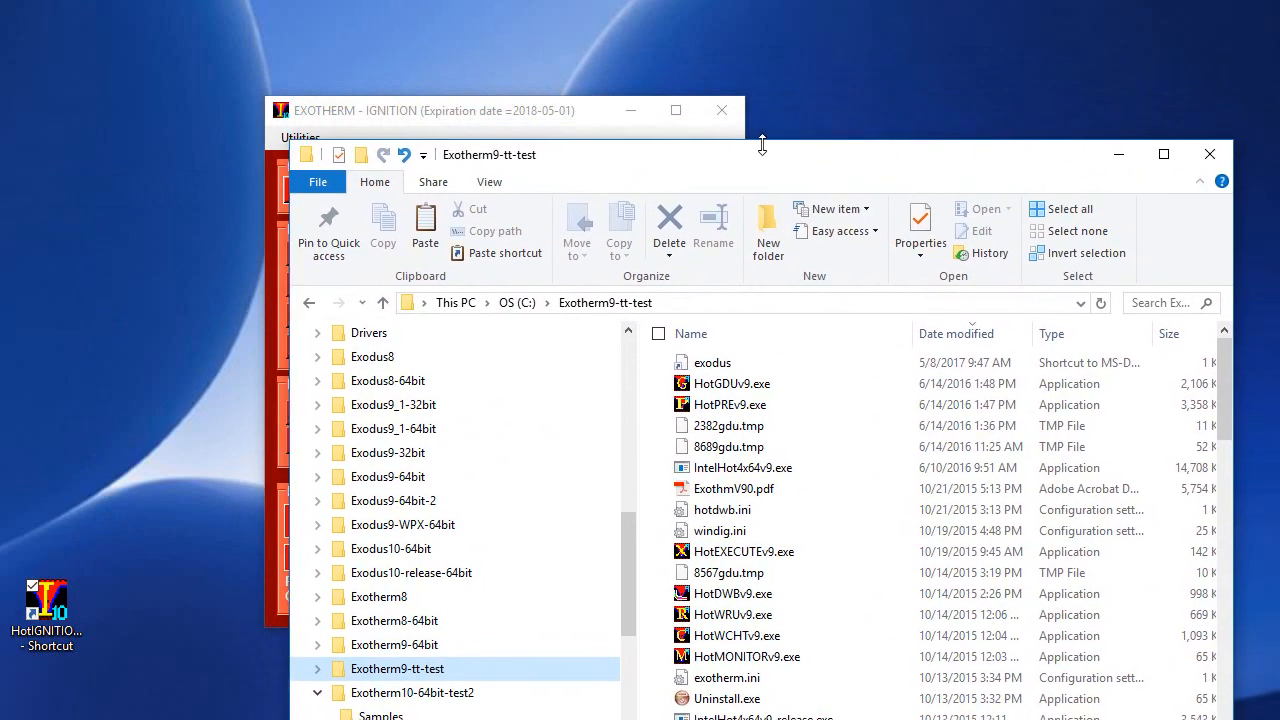
drag(572, 117, 341, 20)
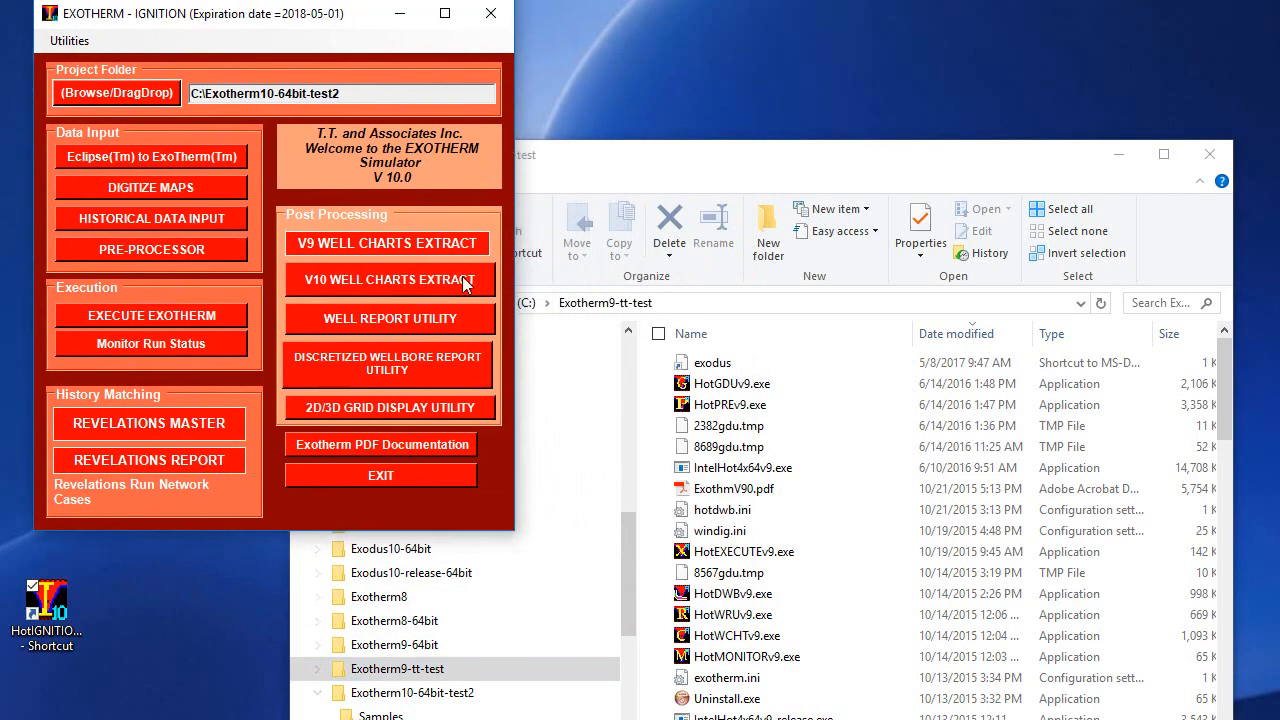
click(470, 712)
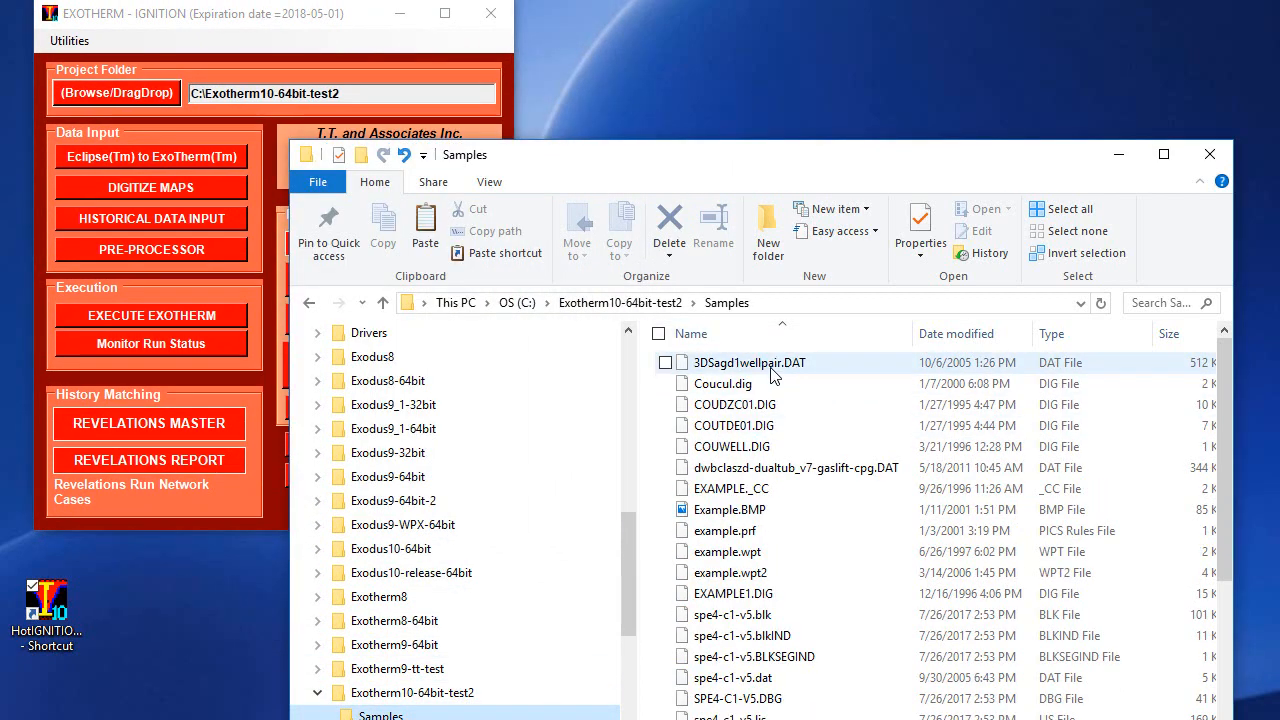
Set the project folder to Samples by dropping 3DSagd1wellpair.DAT onto it, accept its parent directory, and clear File Explorer from view.
drag(778, 363, 364, 103)
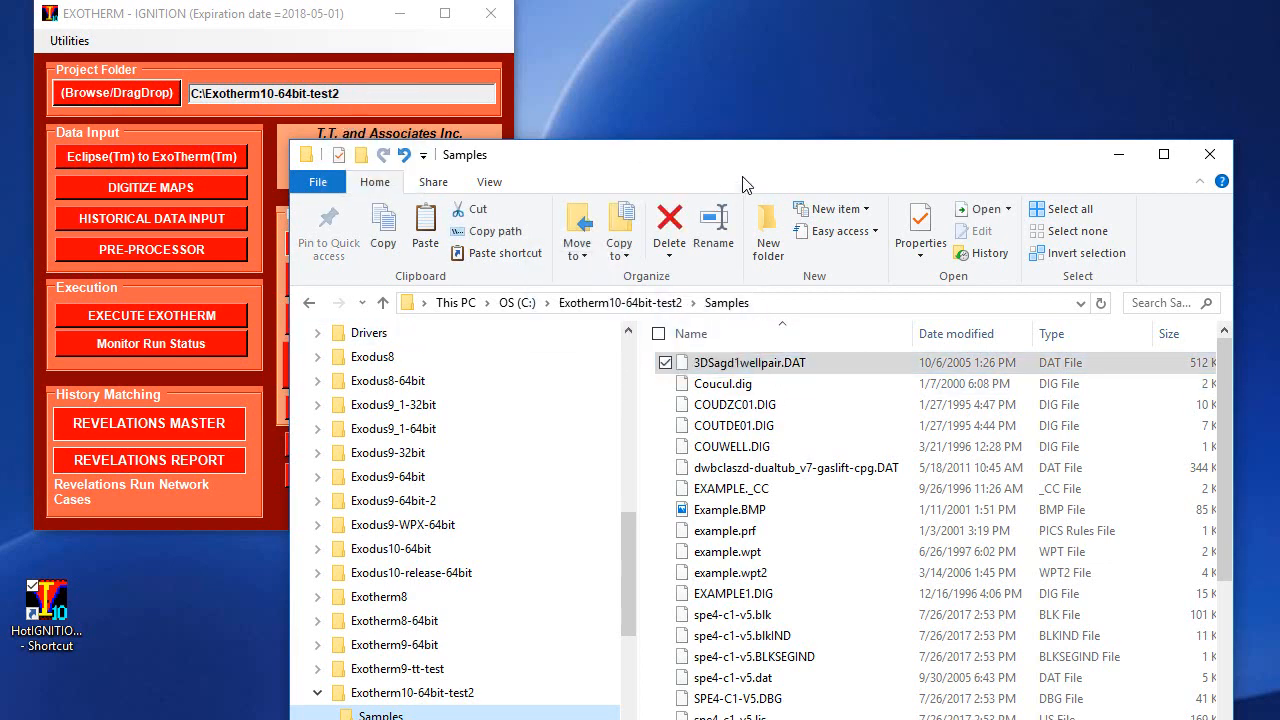
drag(291, 494, 550, 530)
drag(1050, 364, 437, 100)
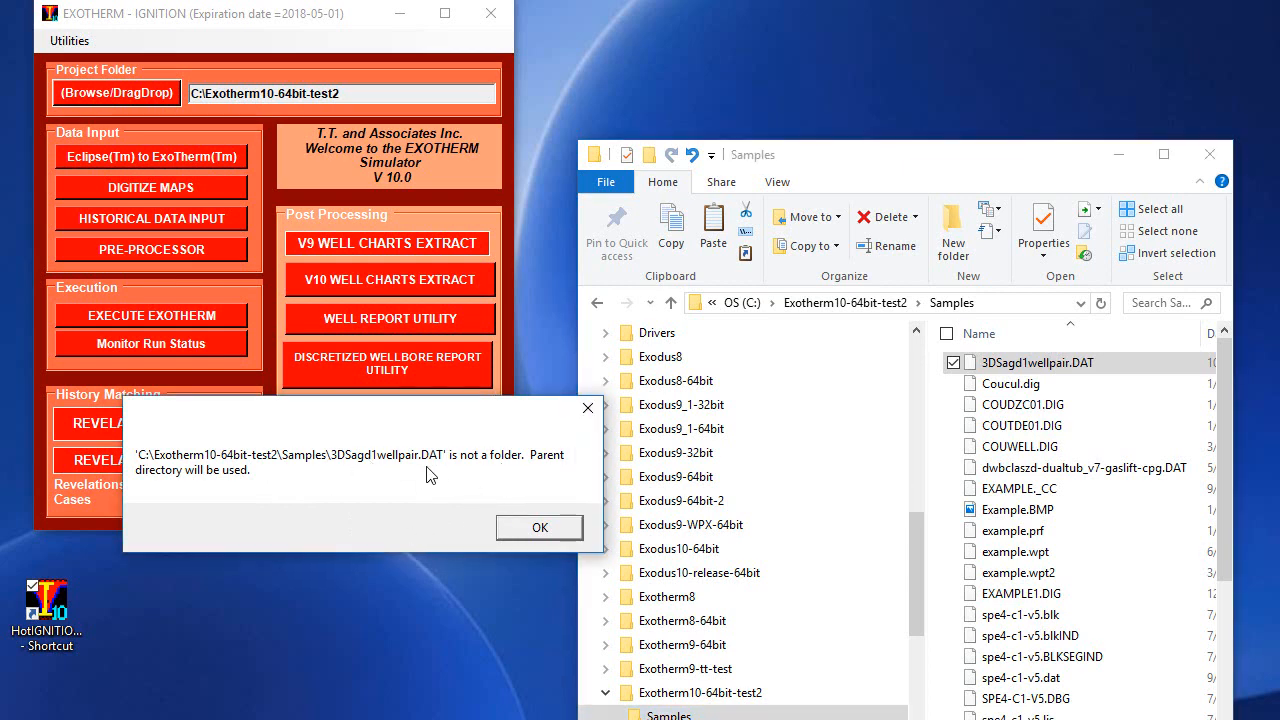
click(552, 530)
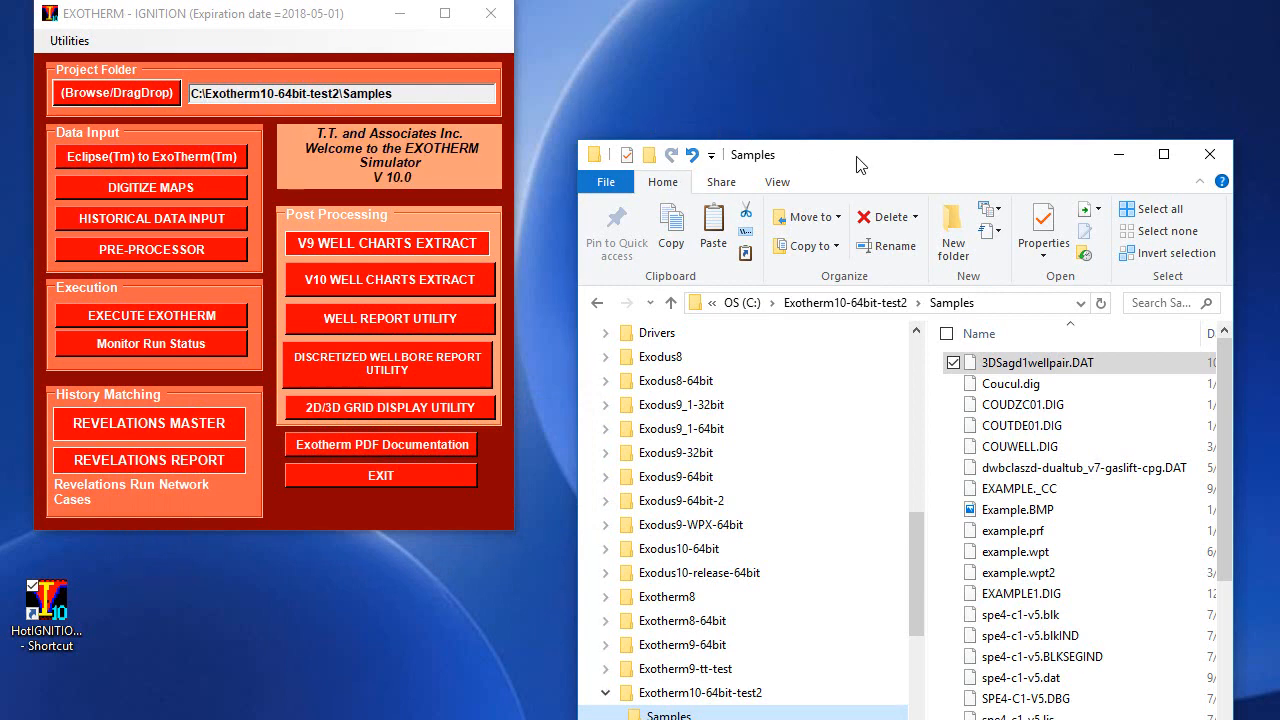
drag(846, 163, 450, 718)
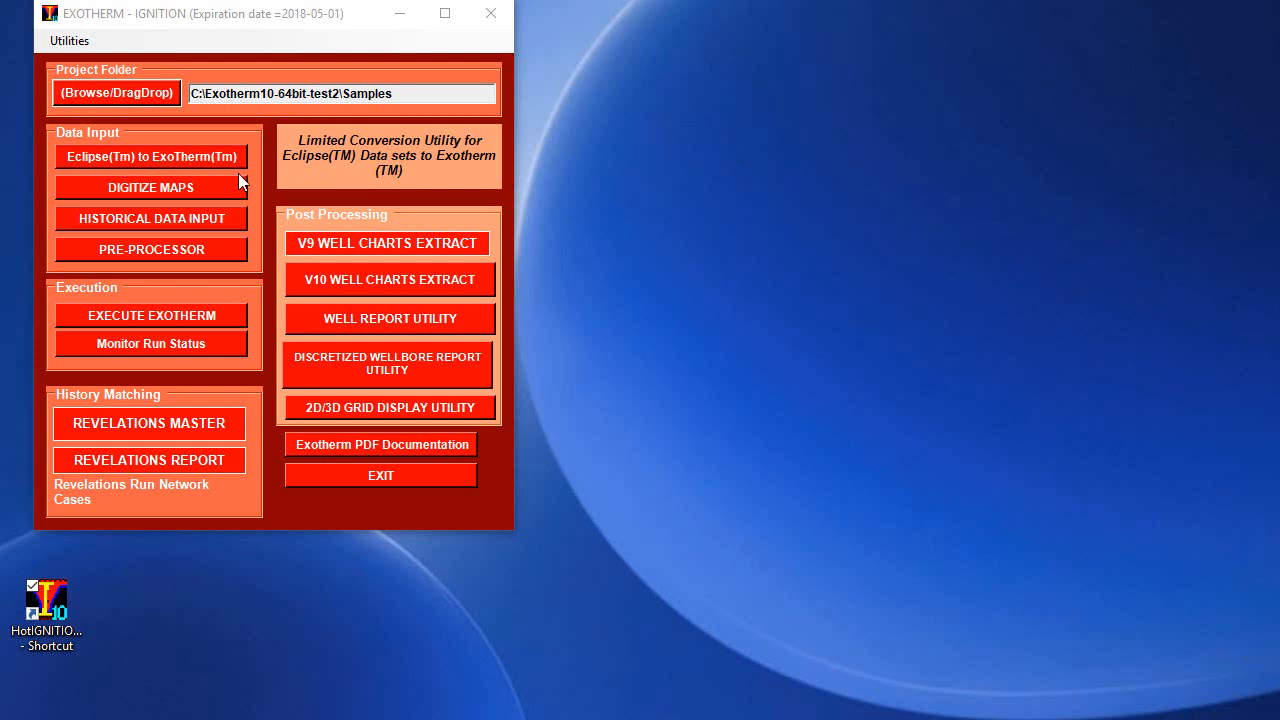
Open the Eclipse to Exodus conversion utility, review its file opening and saving options, and exit it.
click(167, 162)
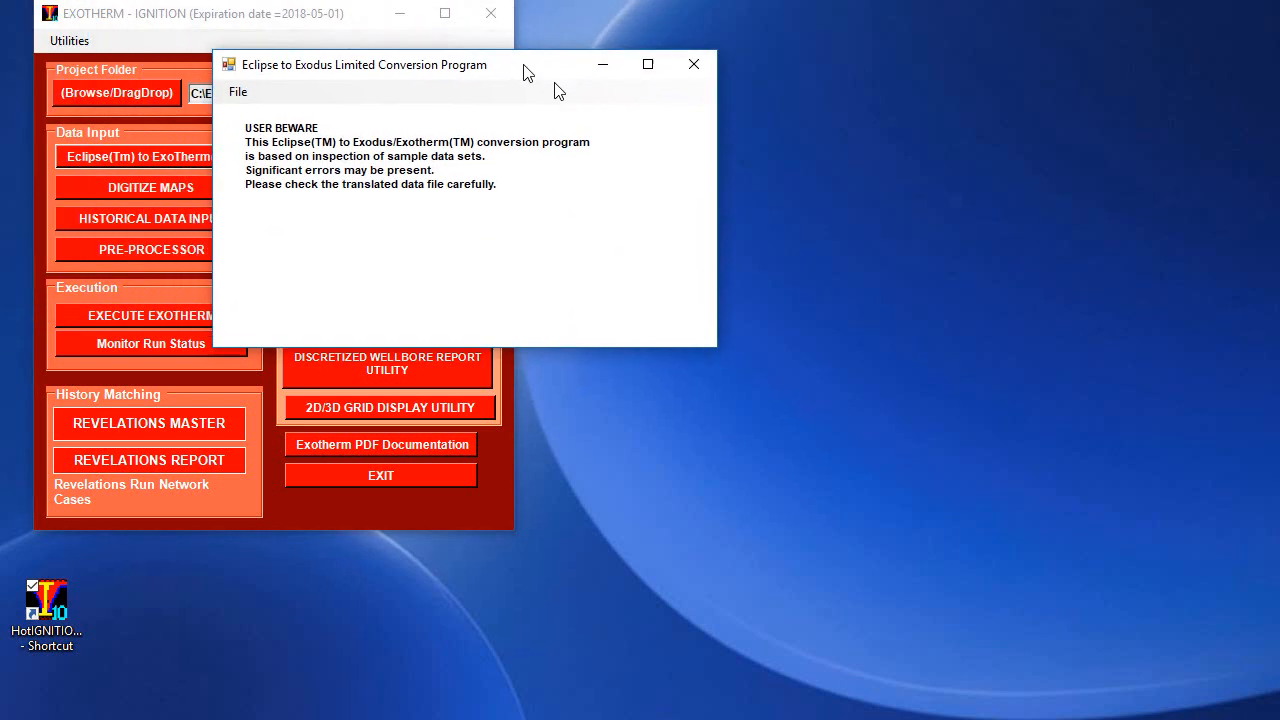
drag(523, 71, 790, 172)
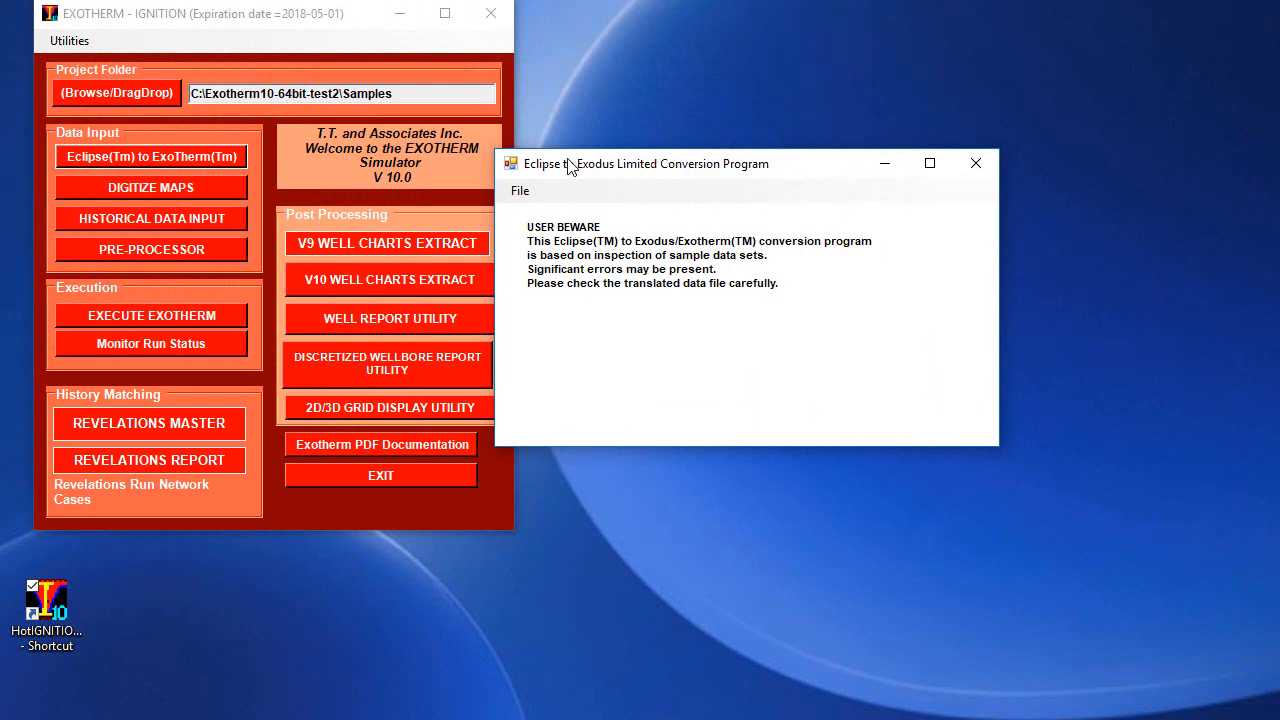
click(508, 190)
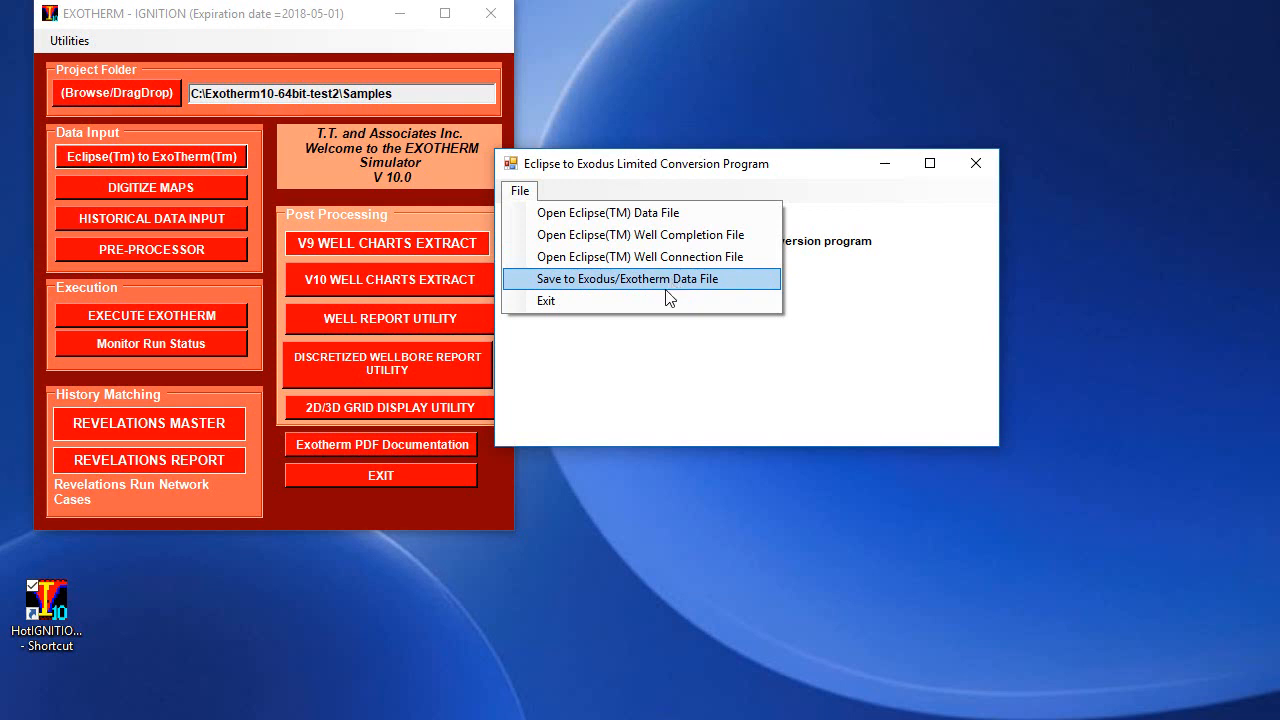
click(548, 302)
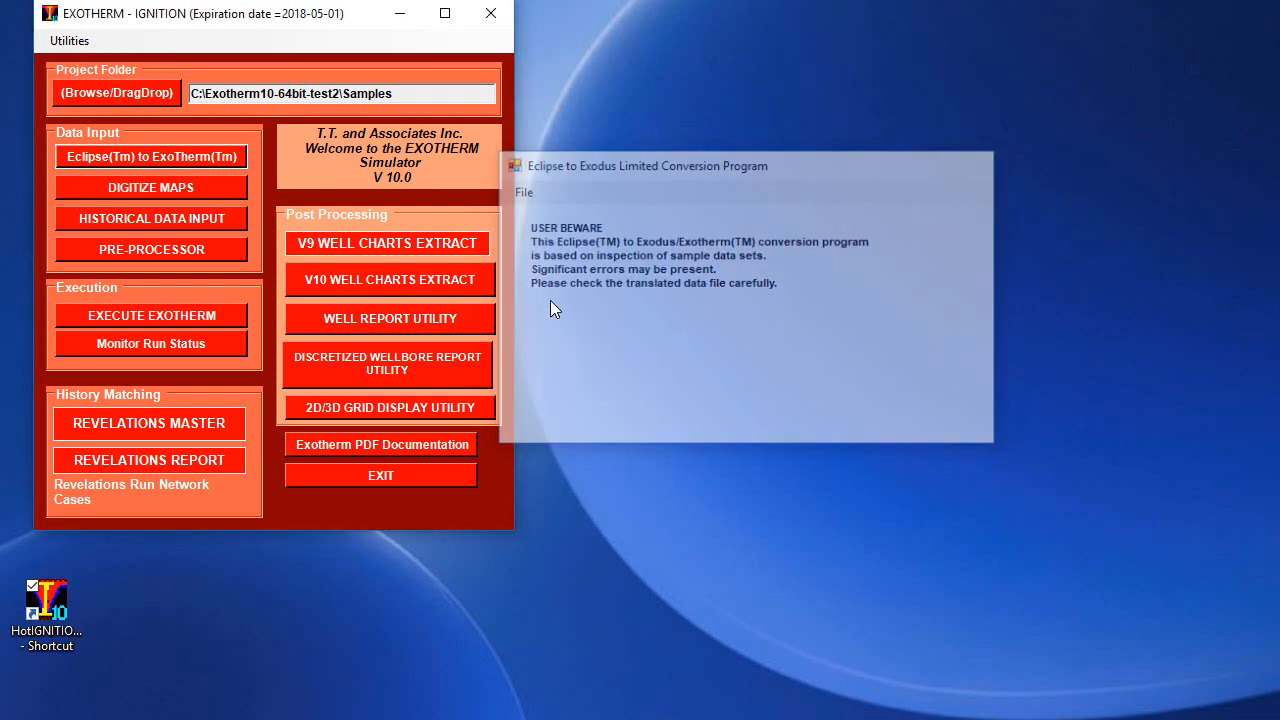
Launch the map digitizing utility and load the recent sample file COUTDE01.DIG.
click(171, 188)
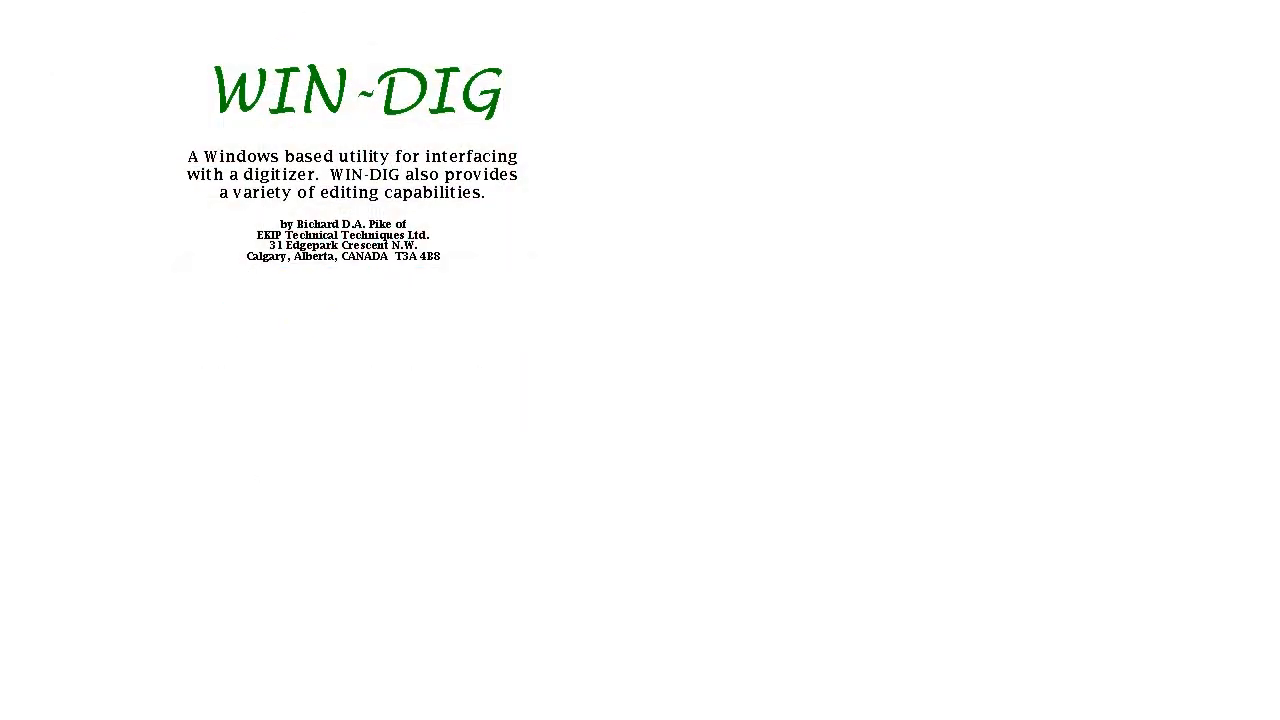
click(1249, 0)
drag(130, 0, 840, 62)
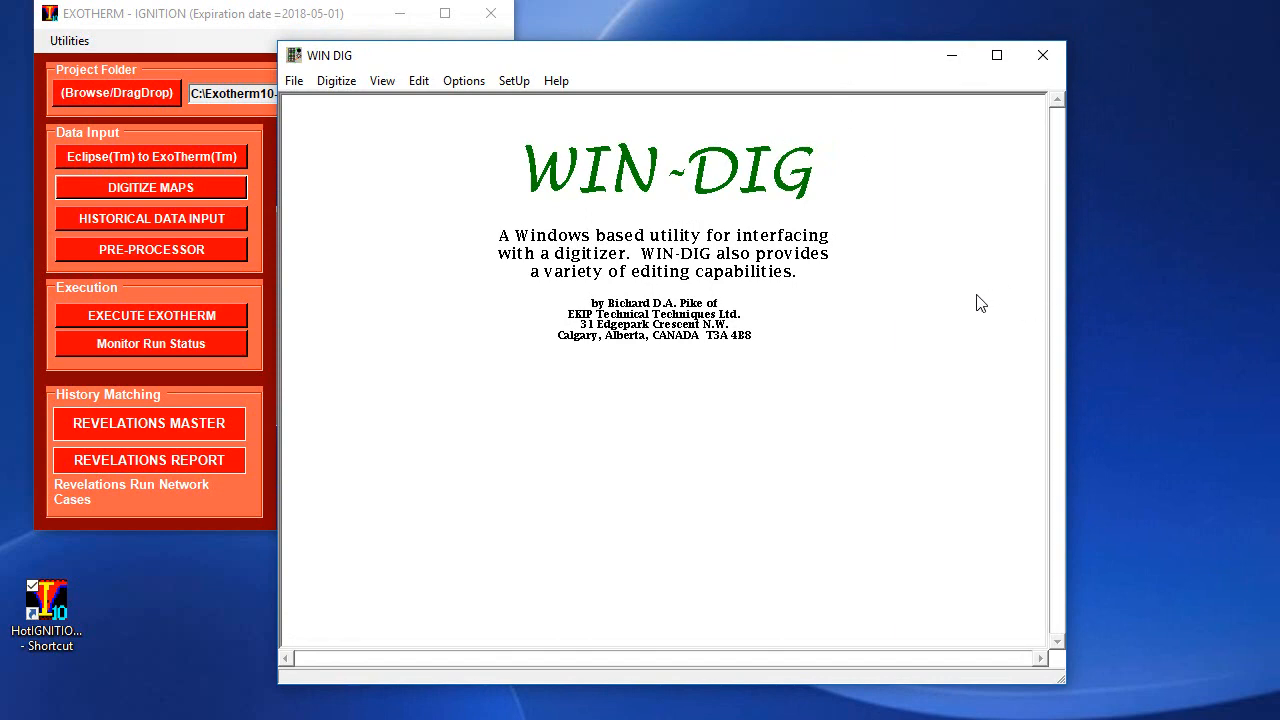
click(293, 81)
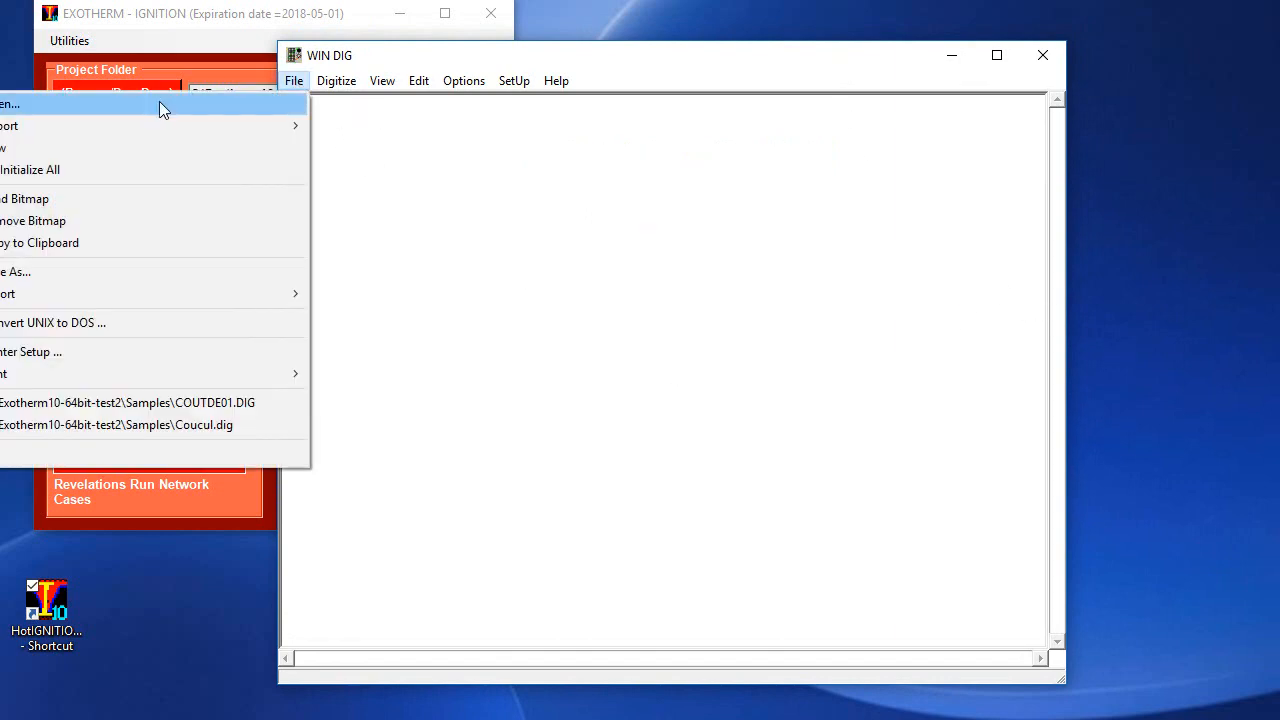
click(174, 402)
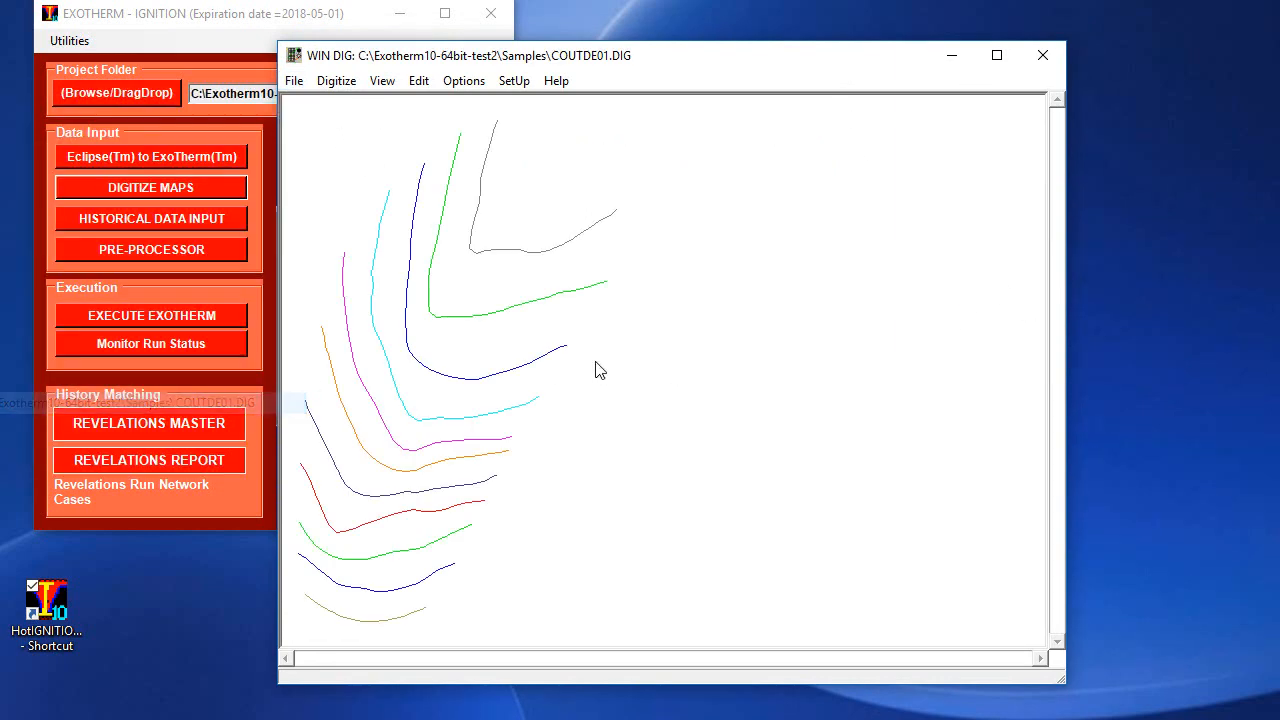
drag(640, 62, 716, 51)
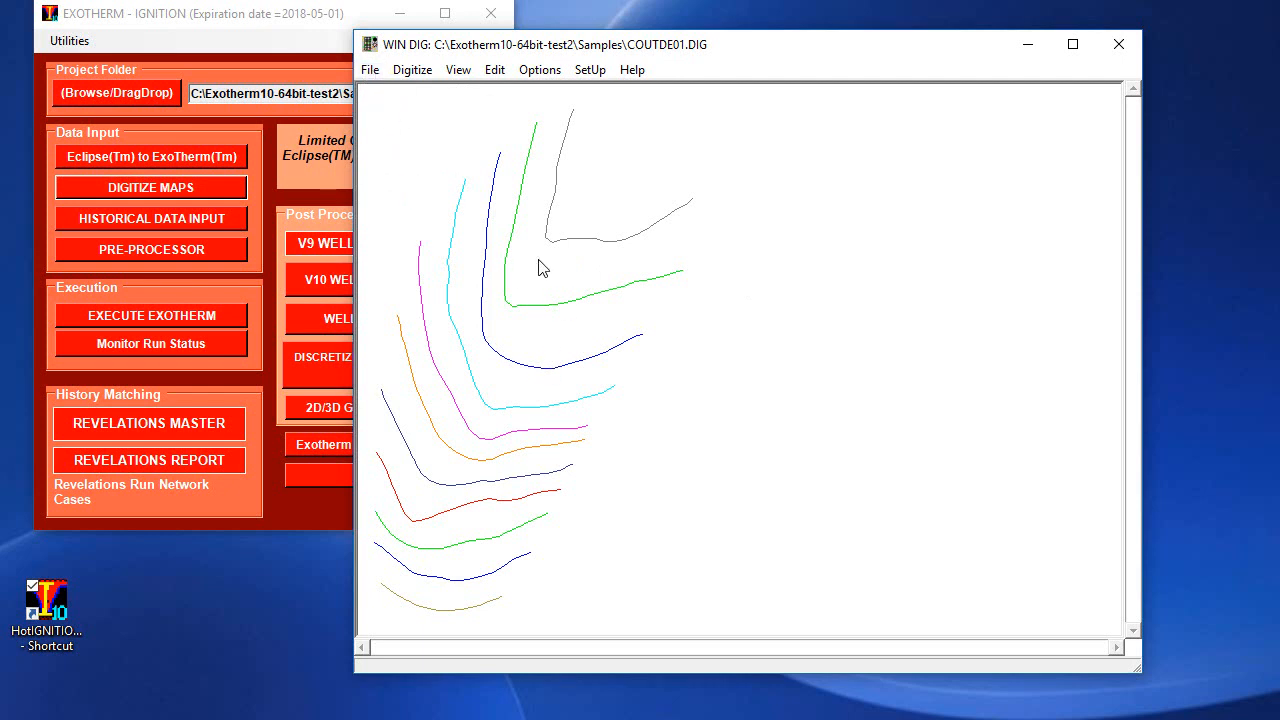
Review the digitizer's file and edit commands, and close the WIN DIG window.
click(372, 72)
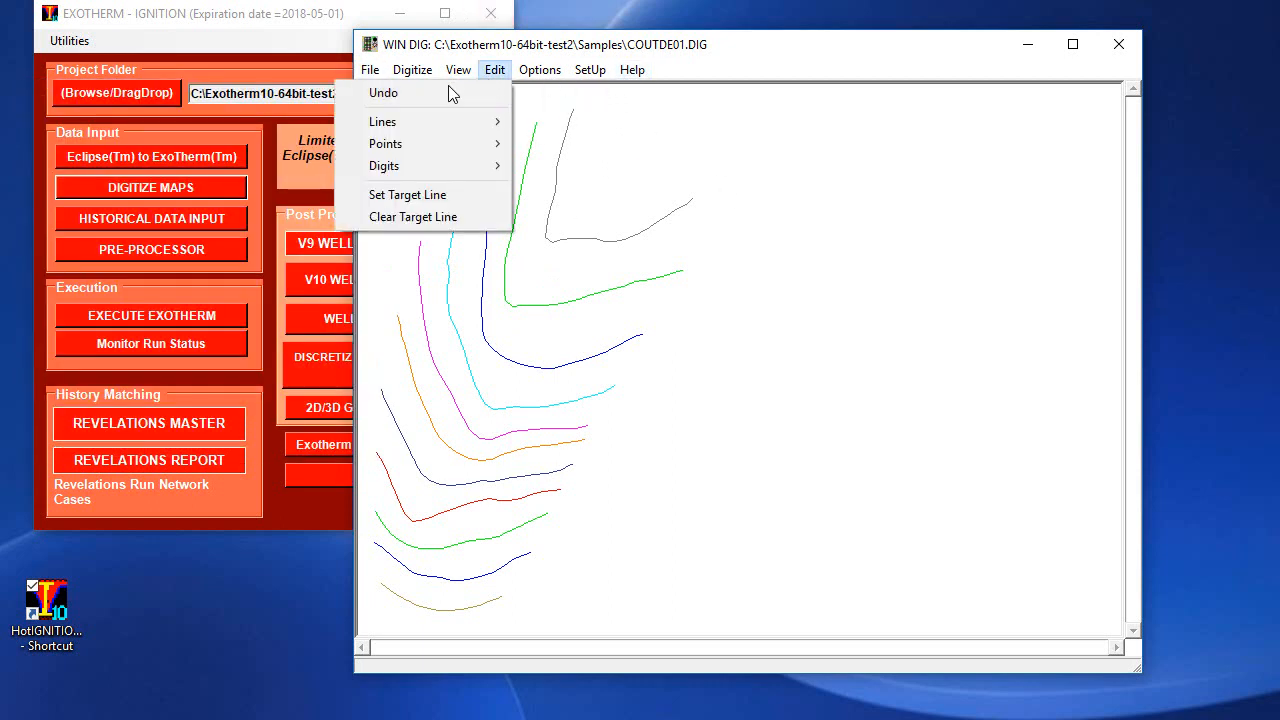
mouse_move(412, 70)
mouse_move(370, 70)
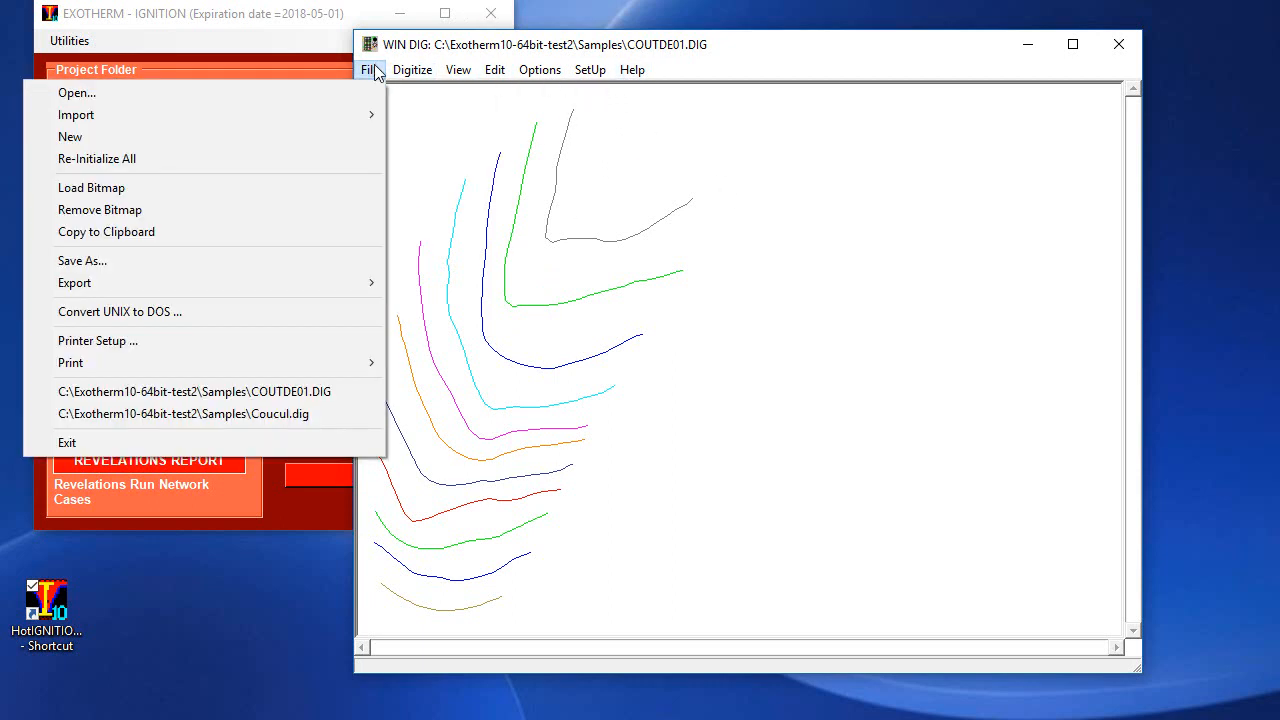
click(304, 448)
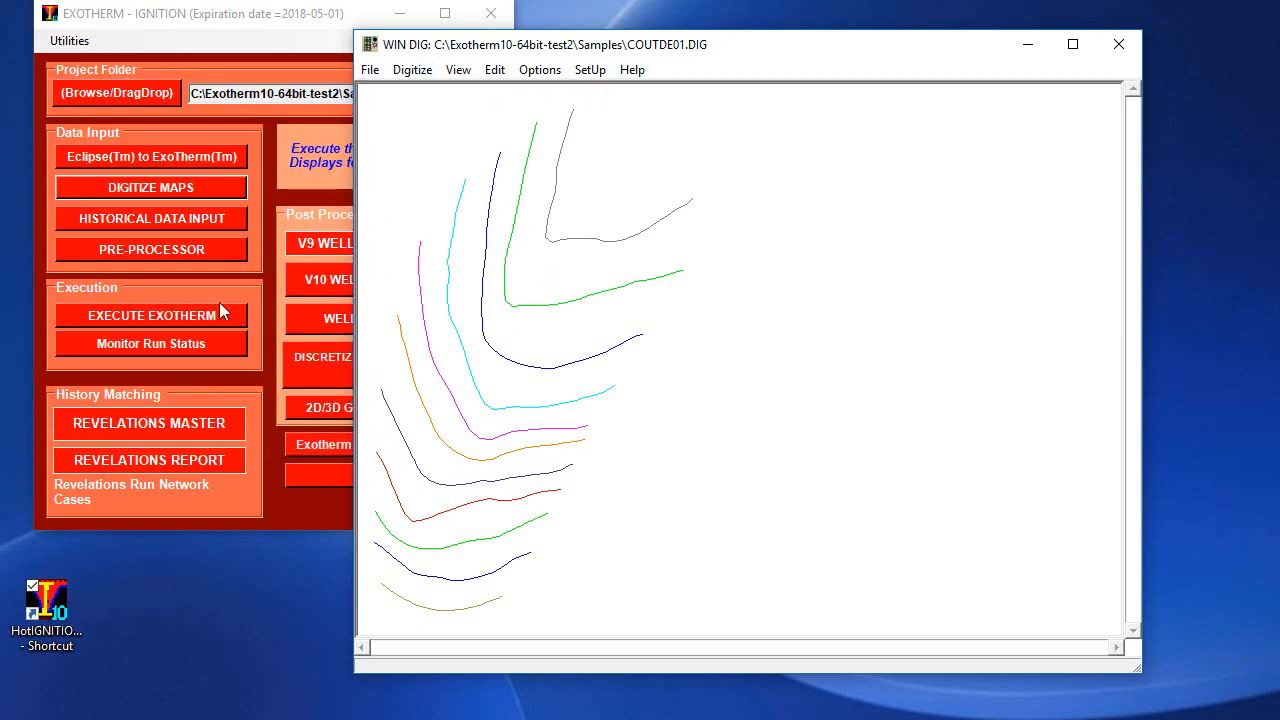
click(1118, 46)
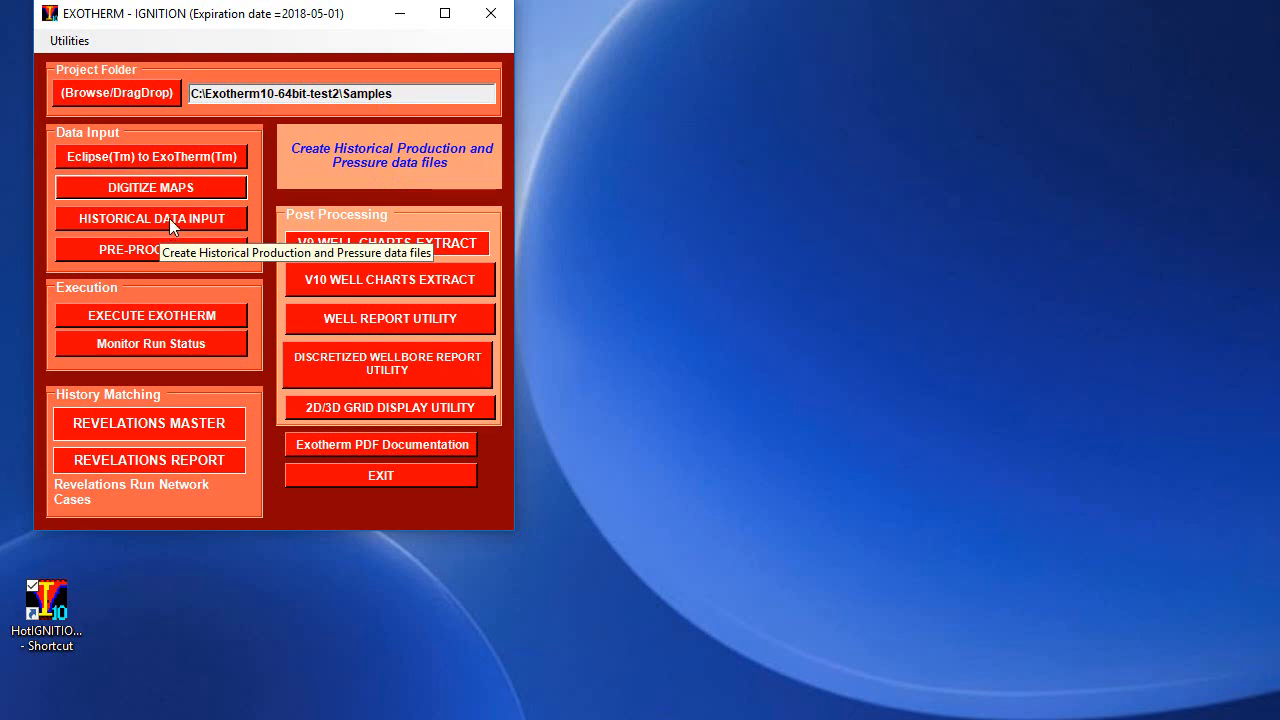
Launch the Historical Data Input utility and place its window beside the launcher.
drag(263, 23, 292, 57)
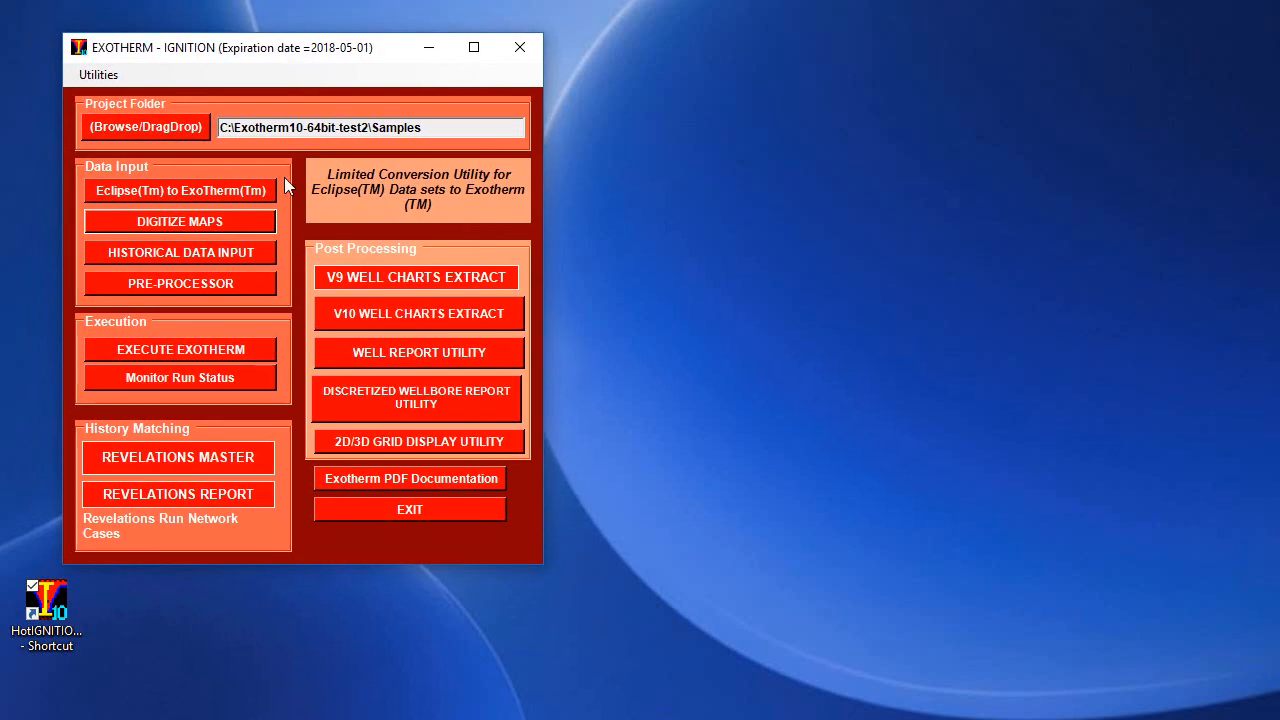
click(211, 249)
drag(320, 249, 630, 180)
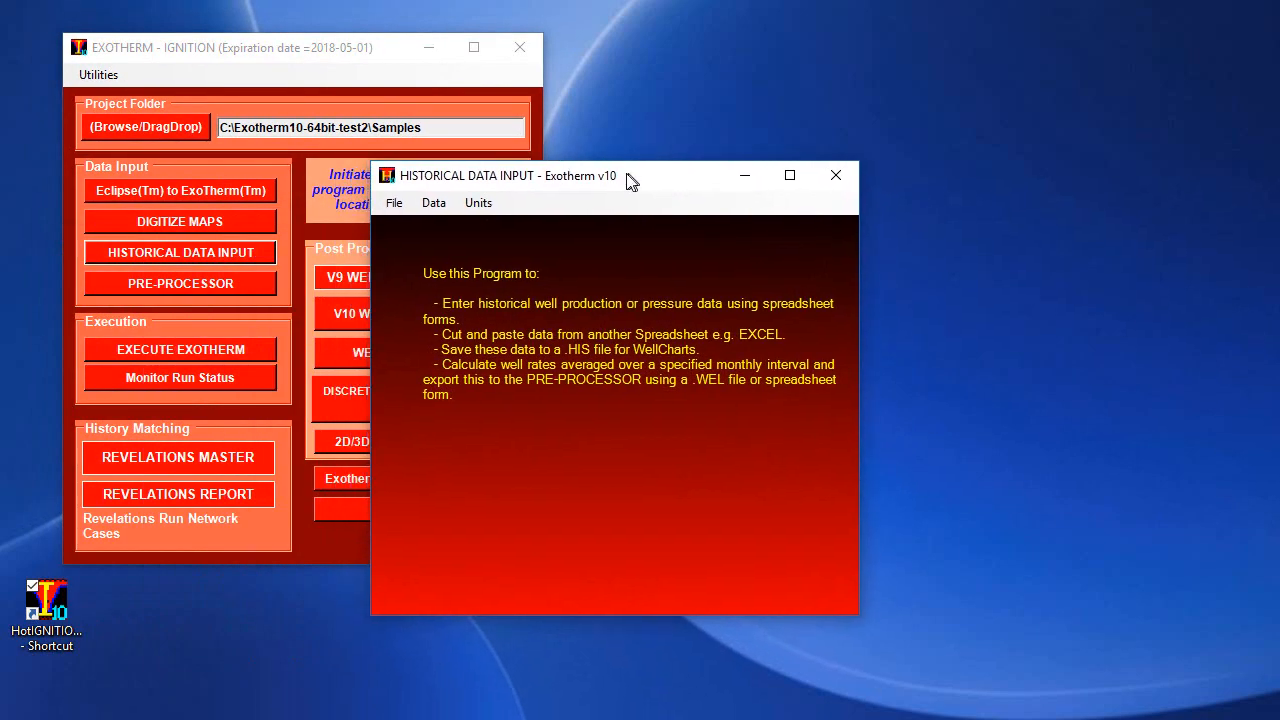
Create a new User Defined Format History file with metric units and time entered as decimal days.
click(396, 204)
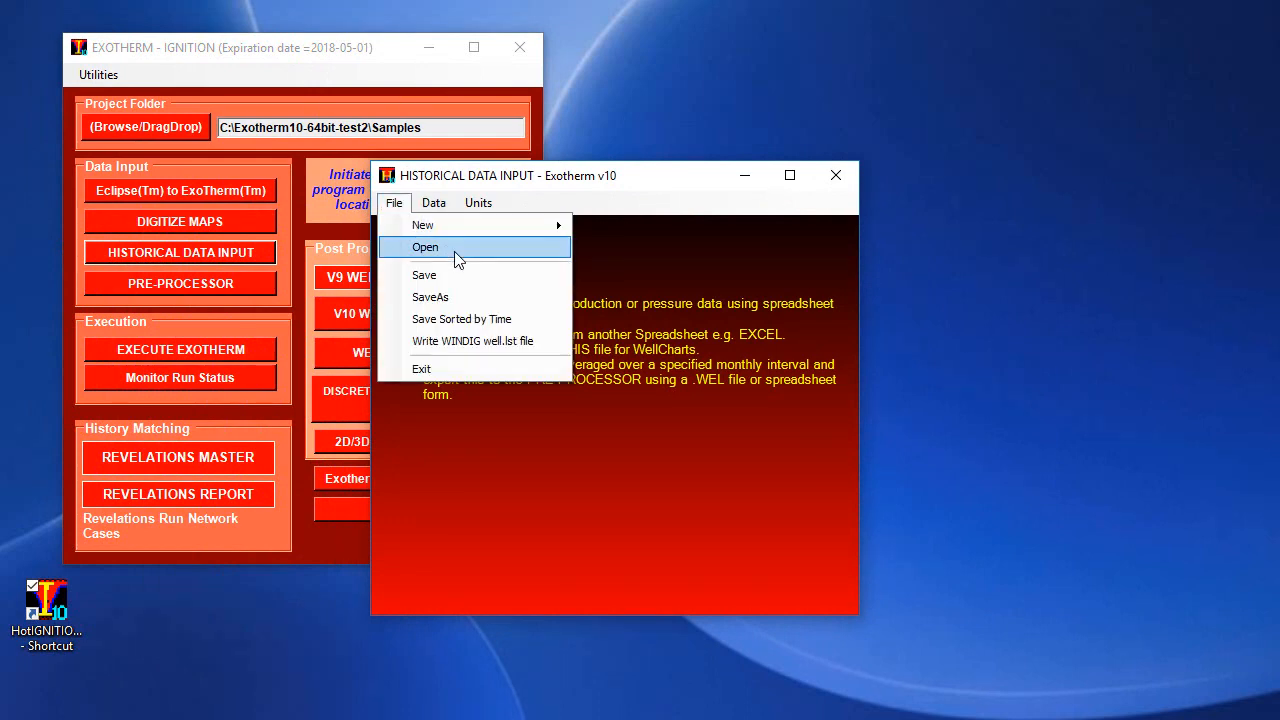
mouse_move(425, 225)
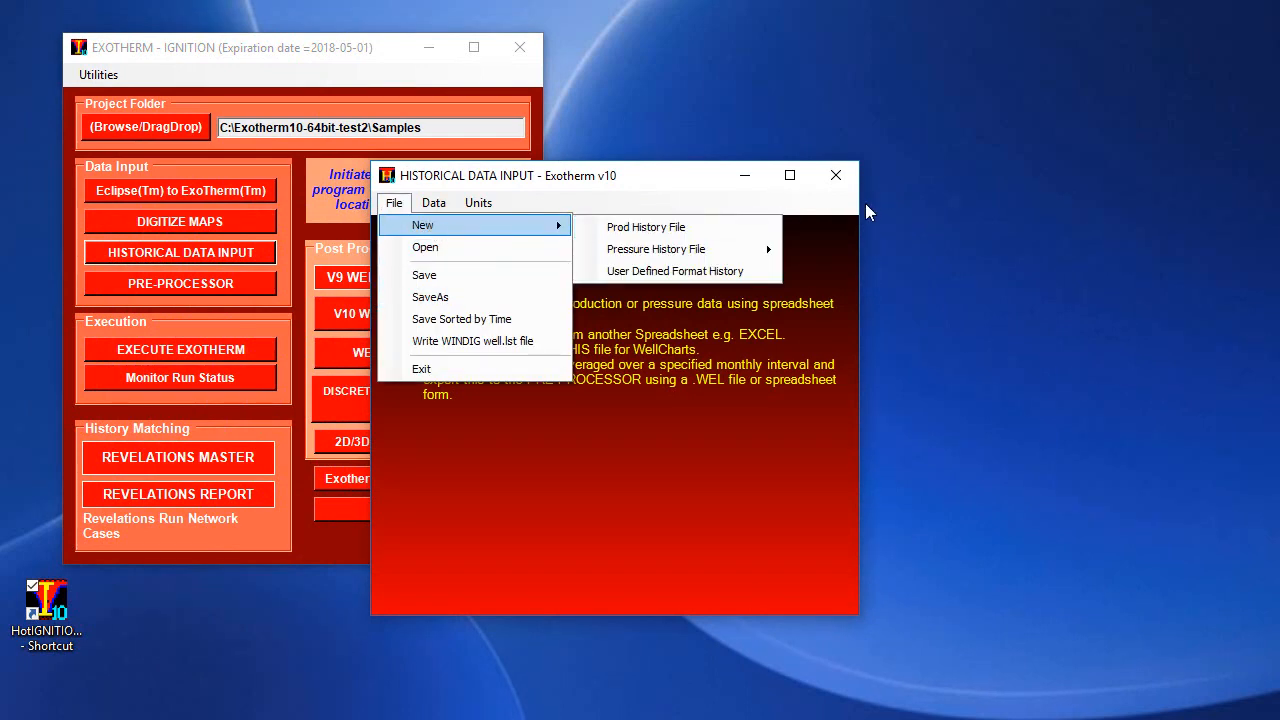
mouse_move(725, 256)
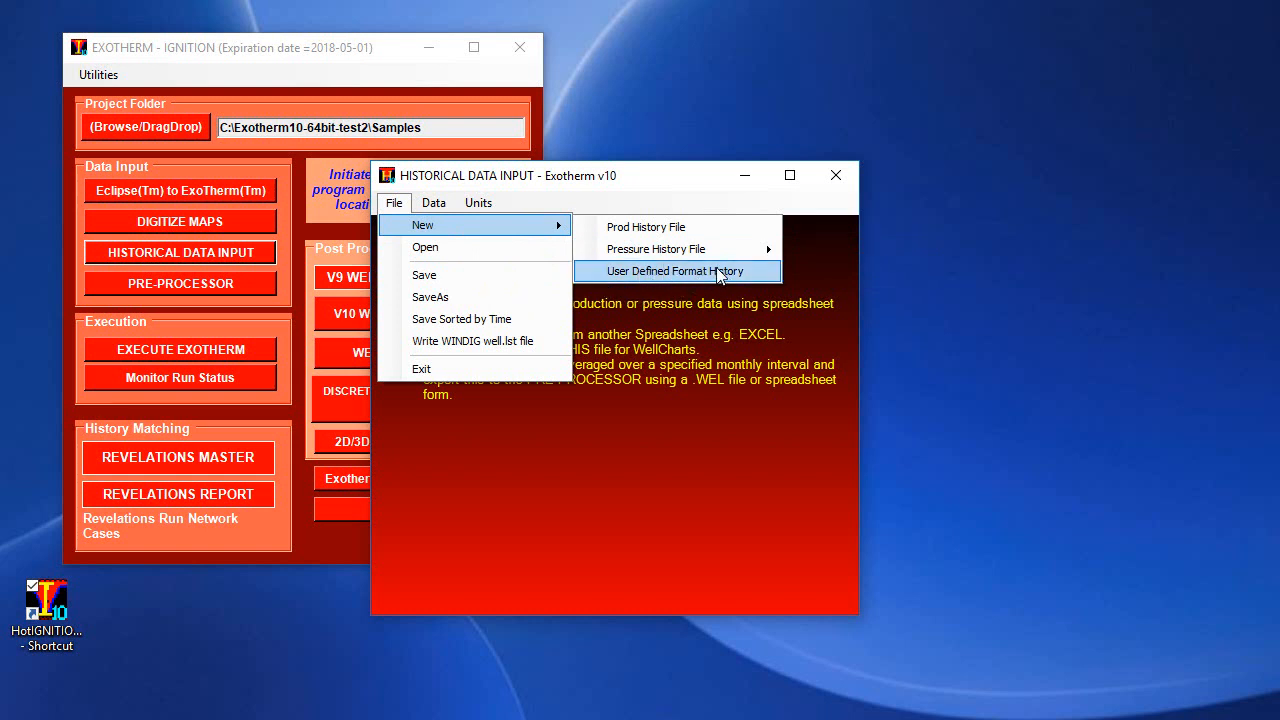
click(662, 271)
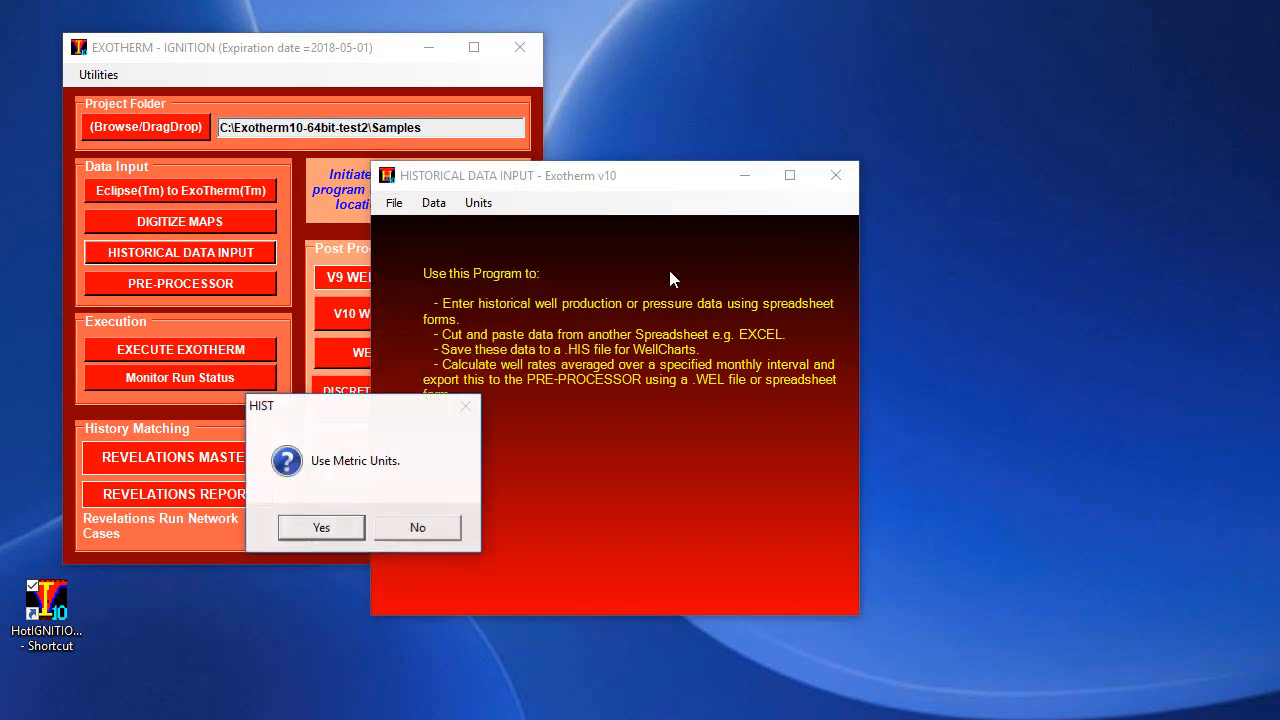
click(298, 530)
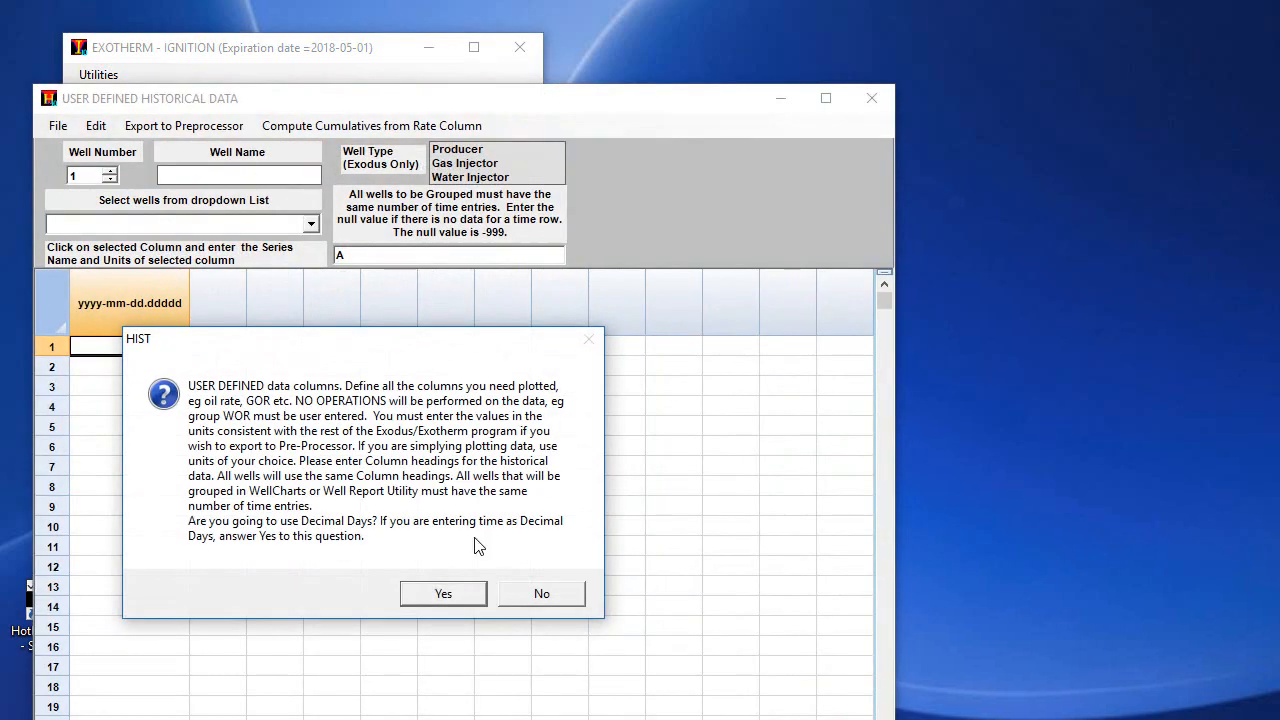
drag(245, 349, 250, 395)
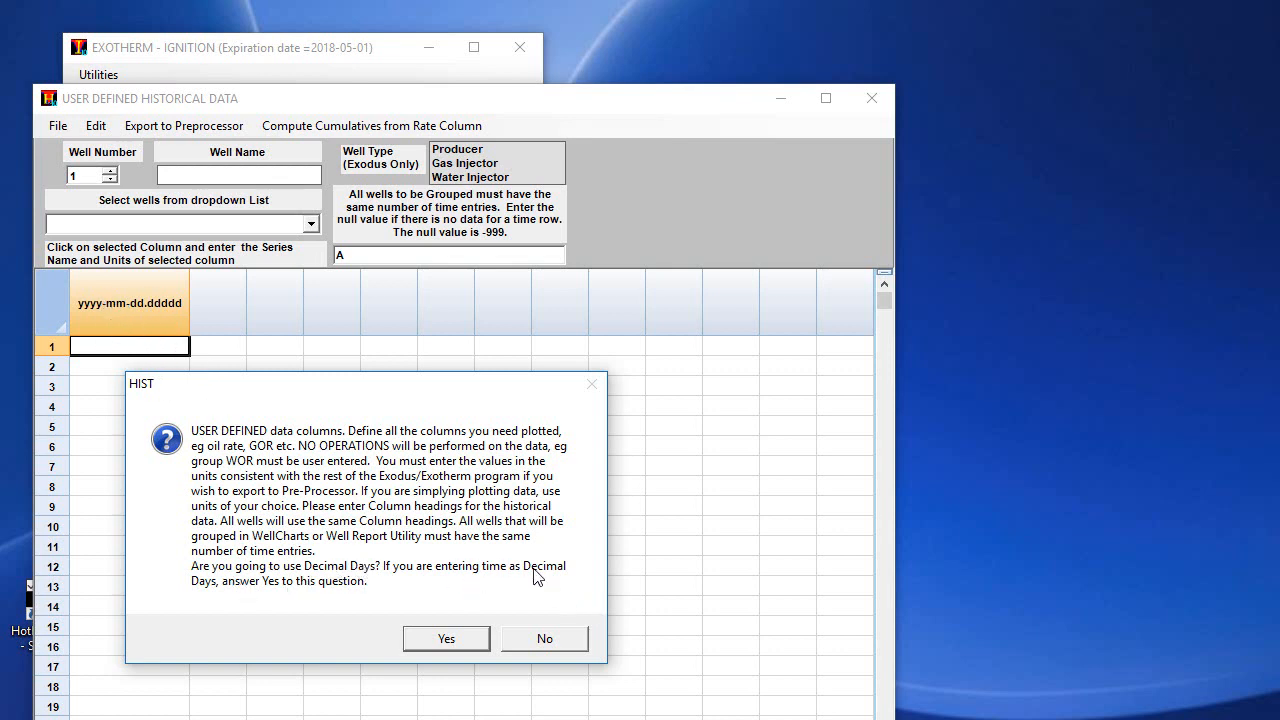
click(446, 640)
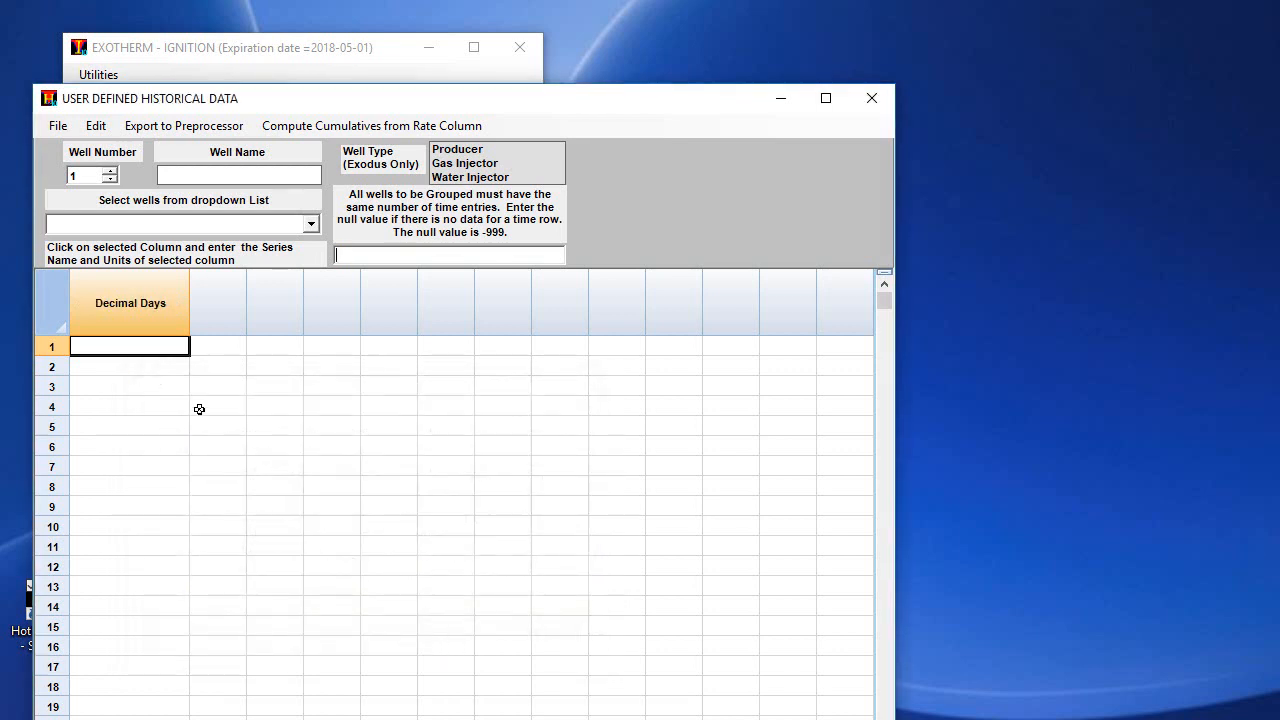
Name the second column "oil rate m3/d" and the third column "steam rate m3/d" in the historical data table.
click(222, 348)
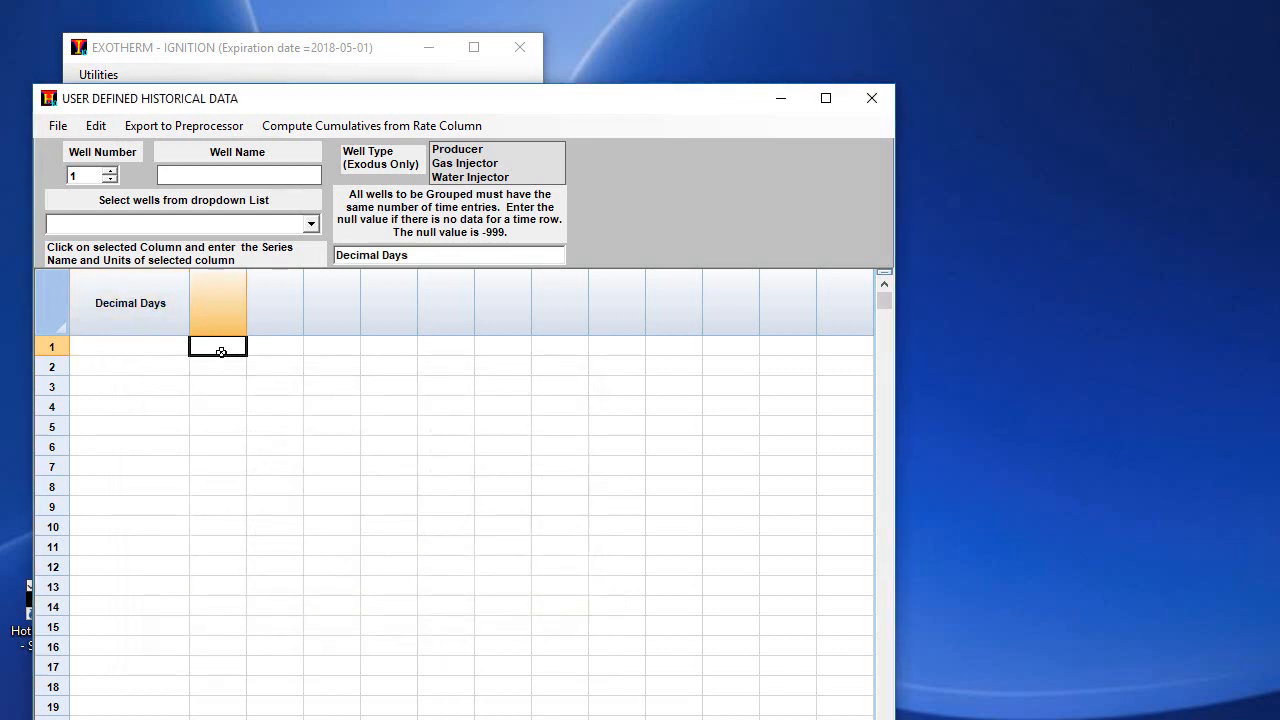
click(485, 256)
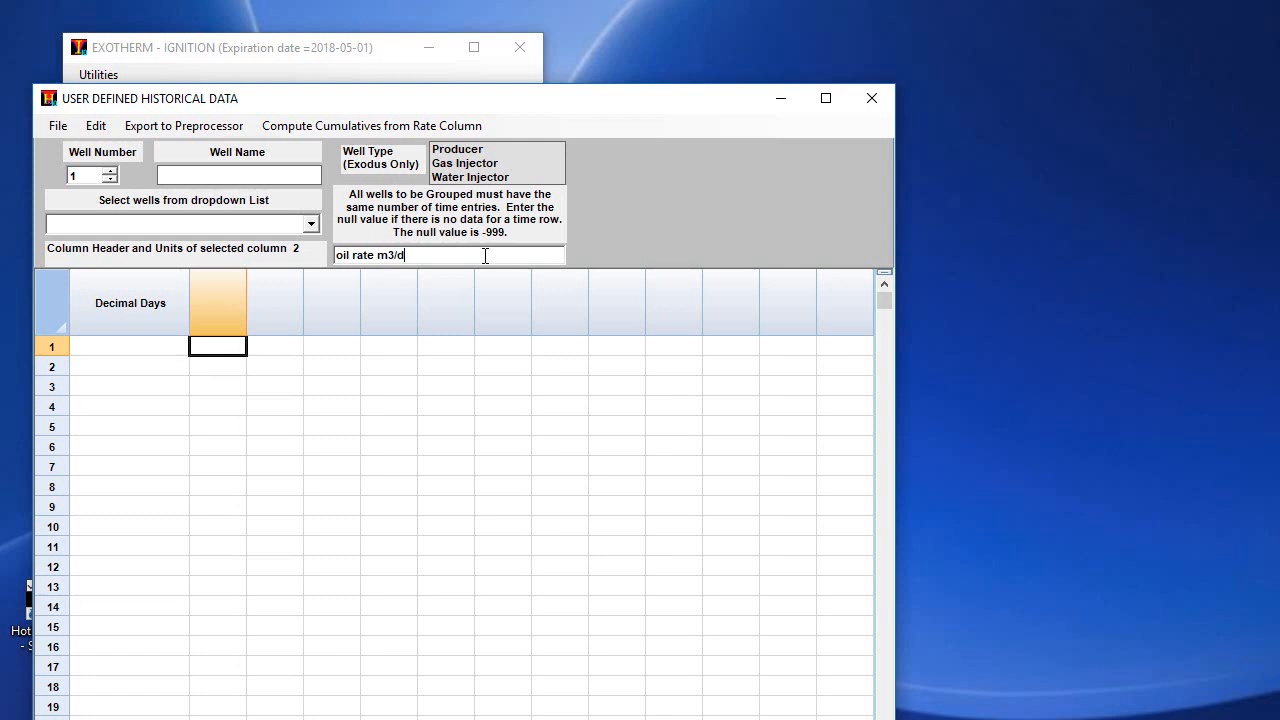
click(274, 346)
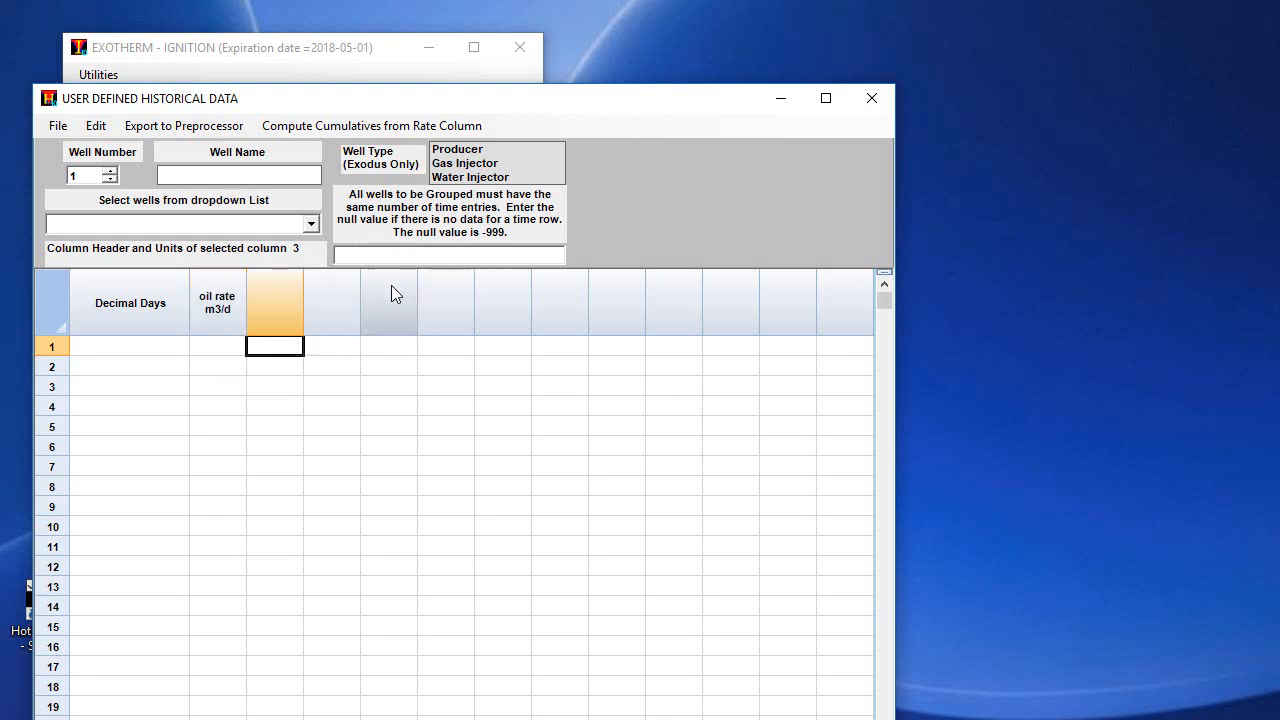
click(383, 253)
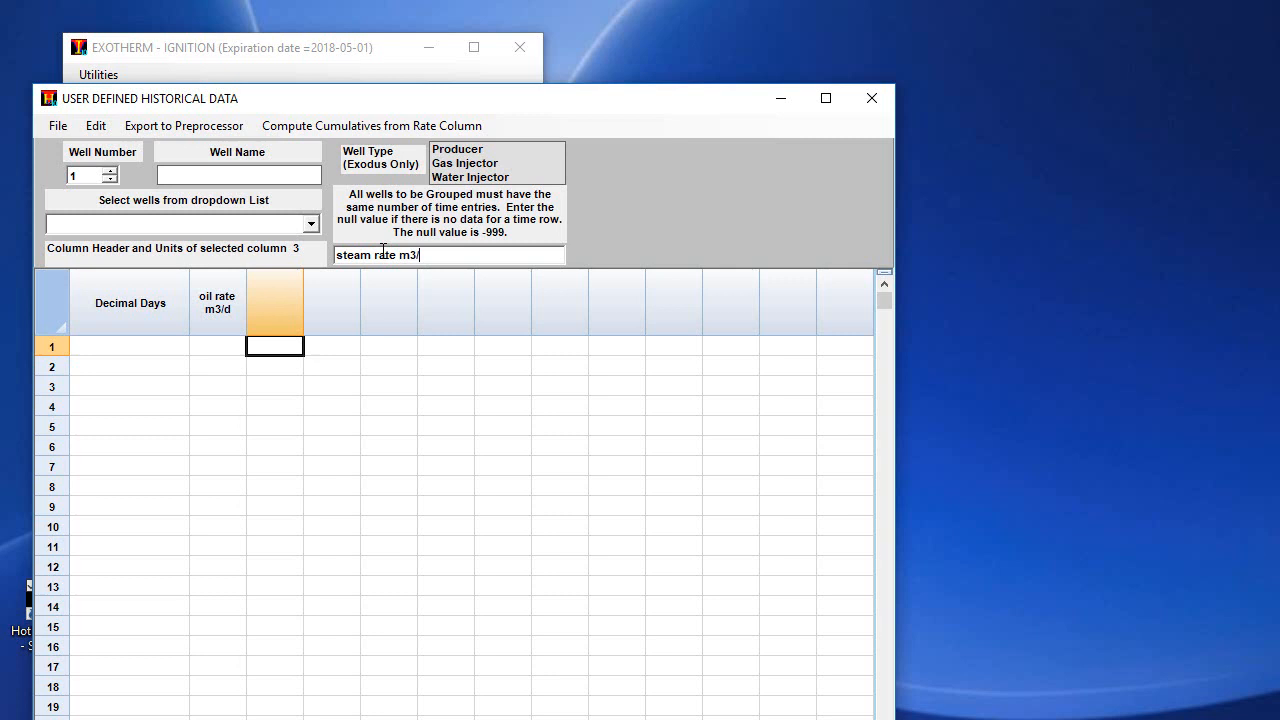
click(385, 326)
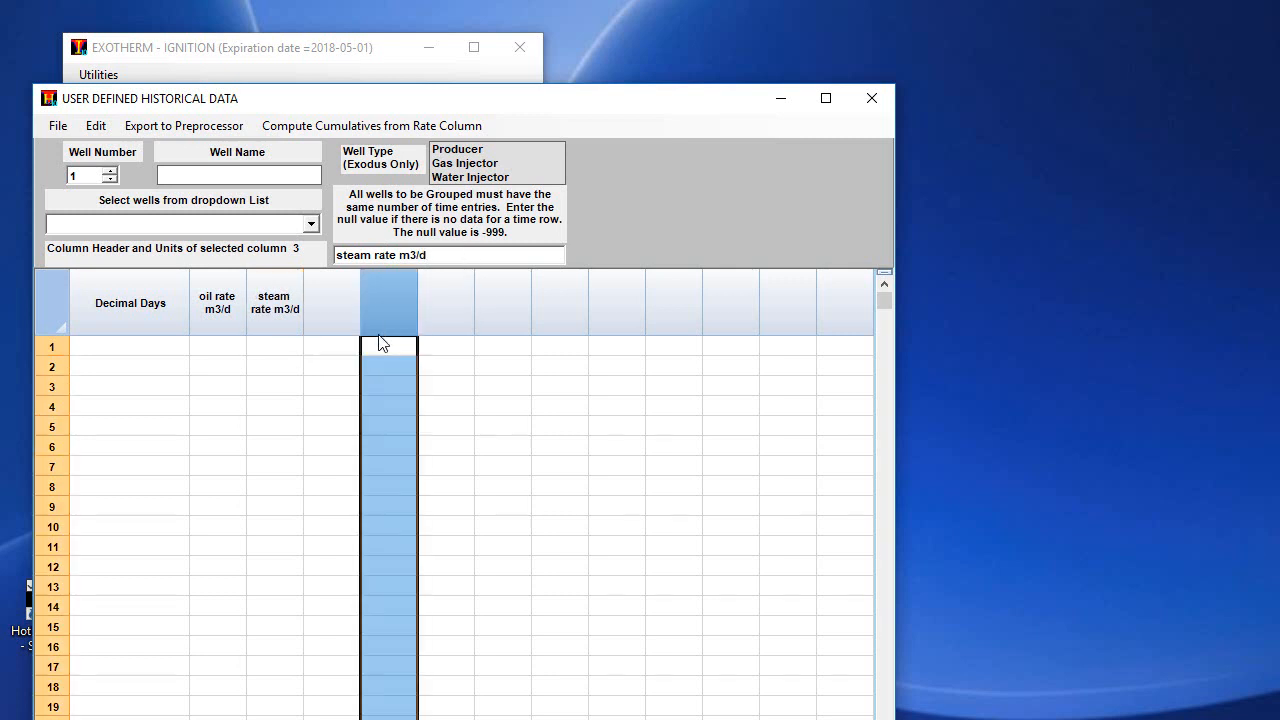
click(264, 347)
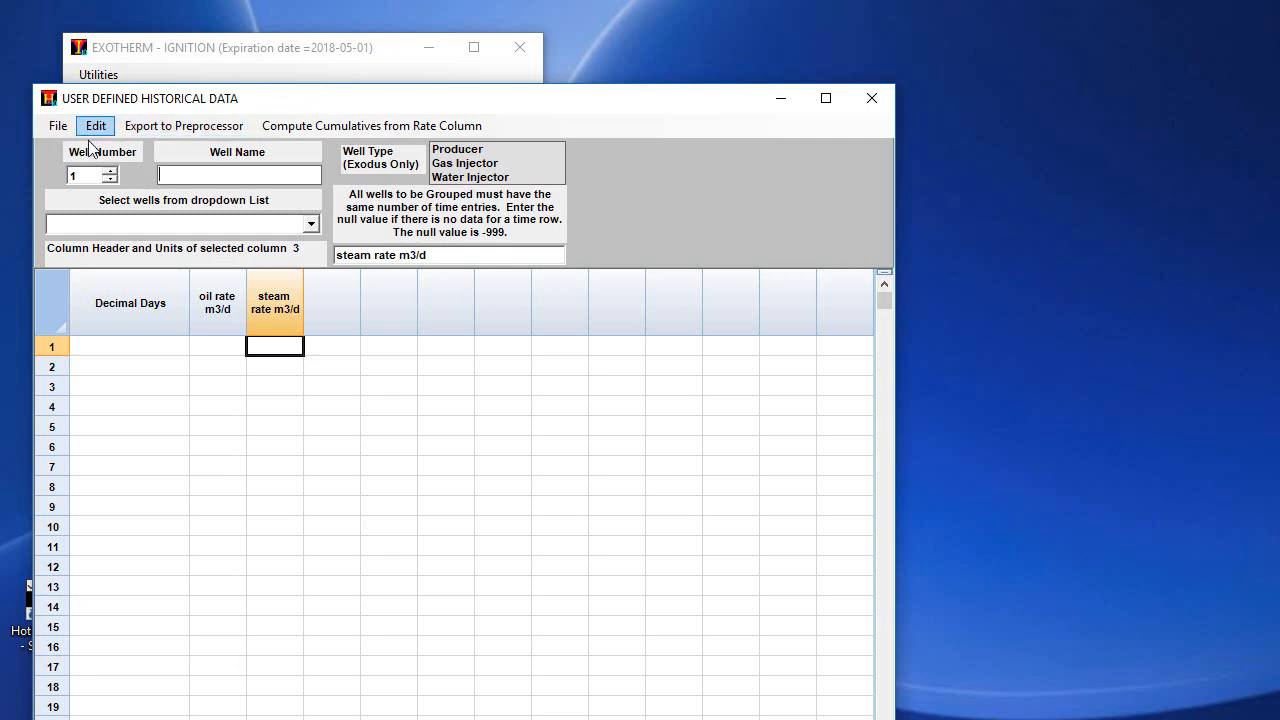
Reposition the User Defined Historical Data window and review its available file import formats.
drag(315, 109, 331, 37)
click(332, 103)
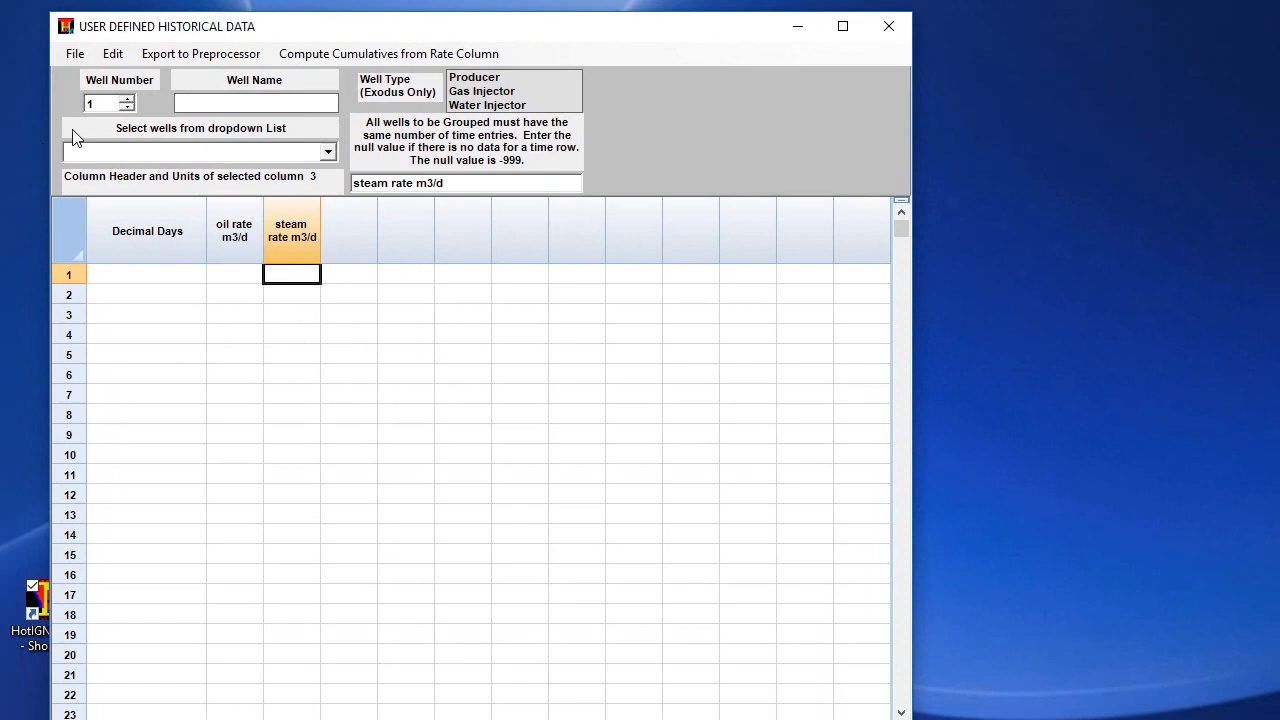
click(76, 55)
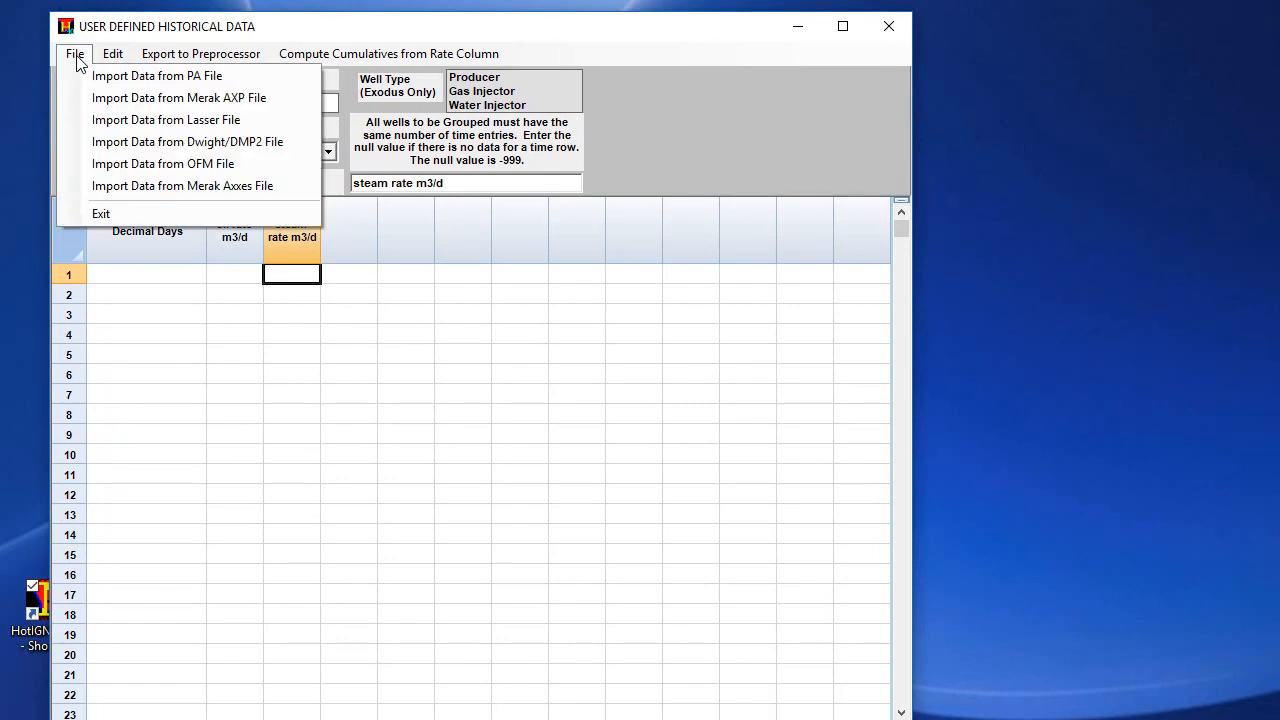
click(709, 167)
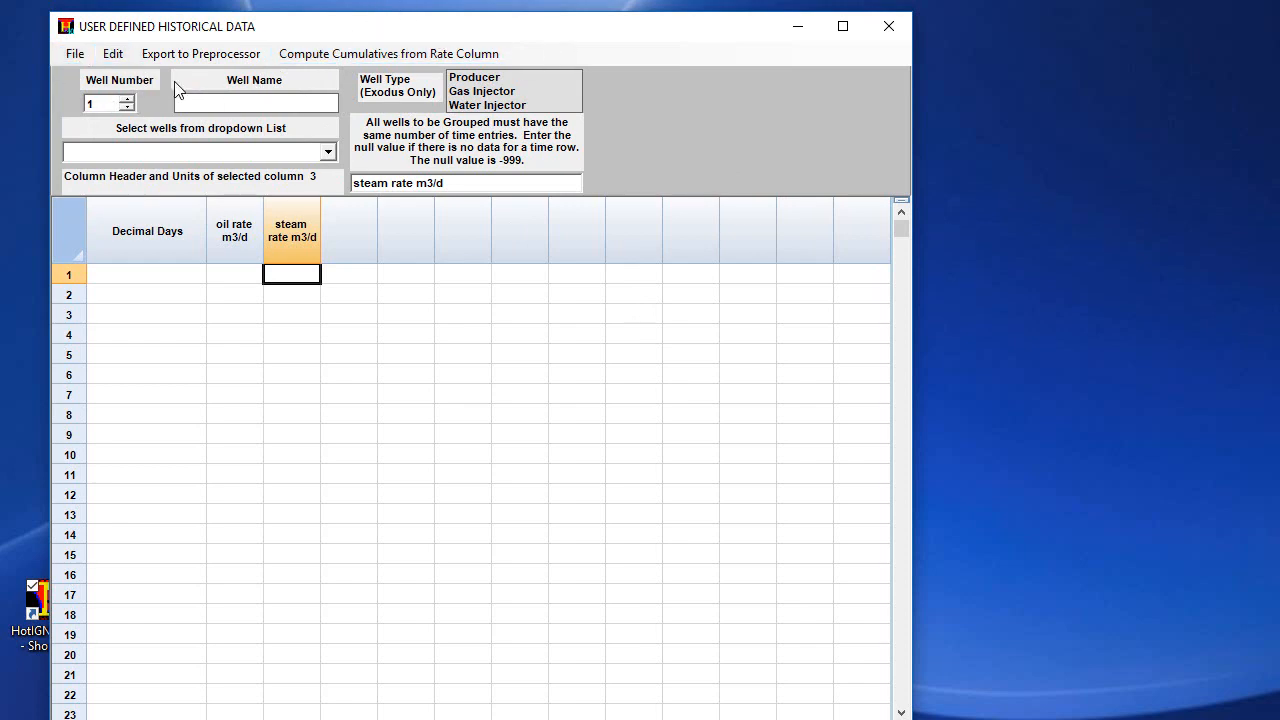
Exit the user-defined historical data form and close the Historical Well Data utility.
click(75, 54)
click(150, 210)
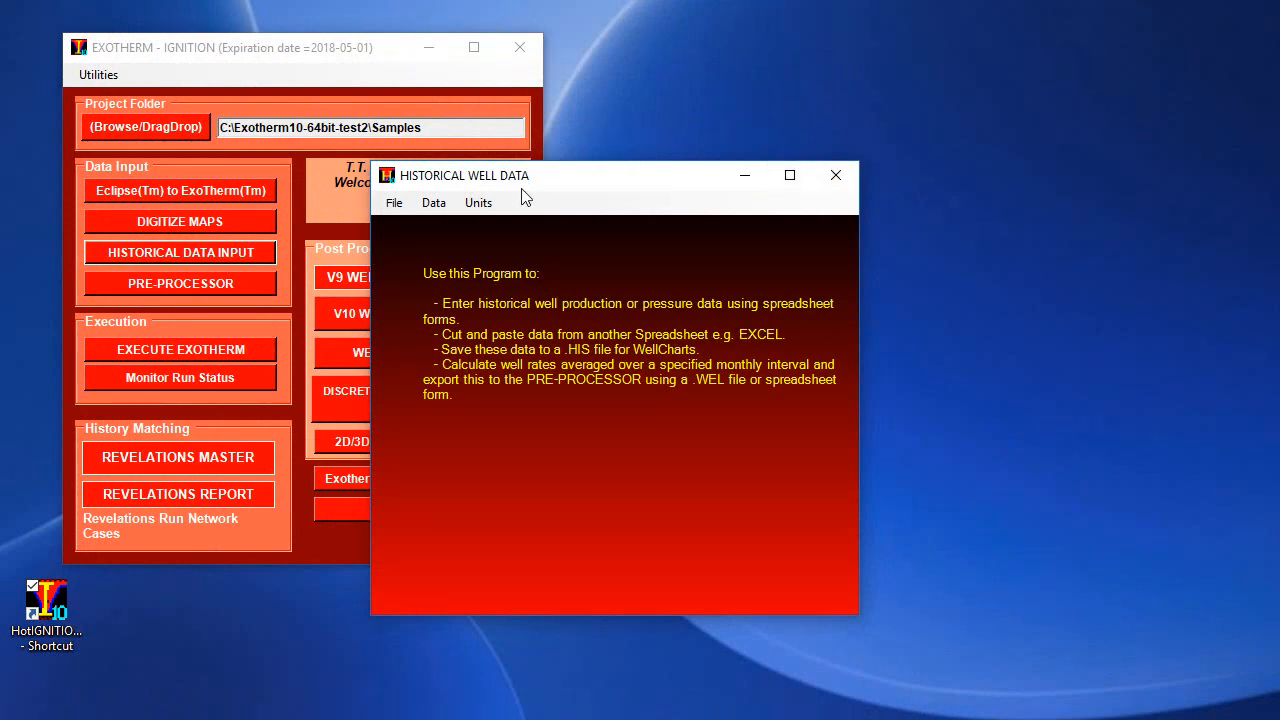
drag(543, 186, 651, 180)
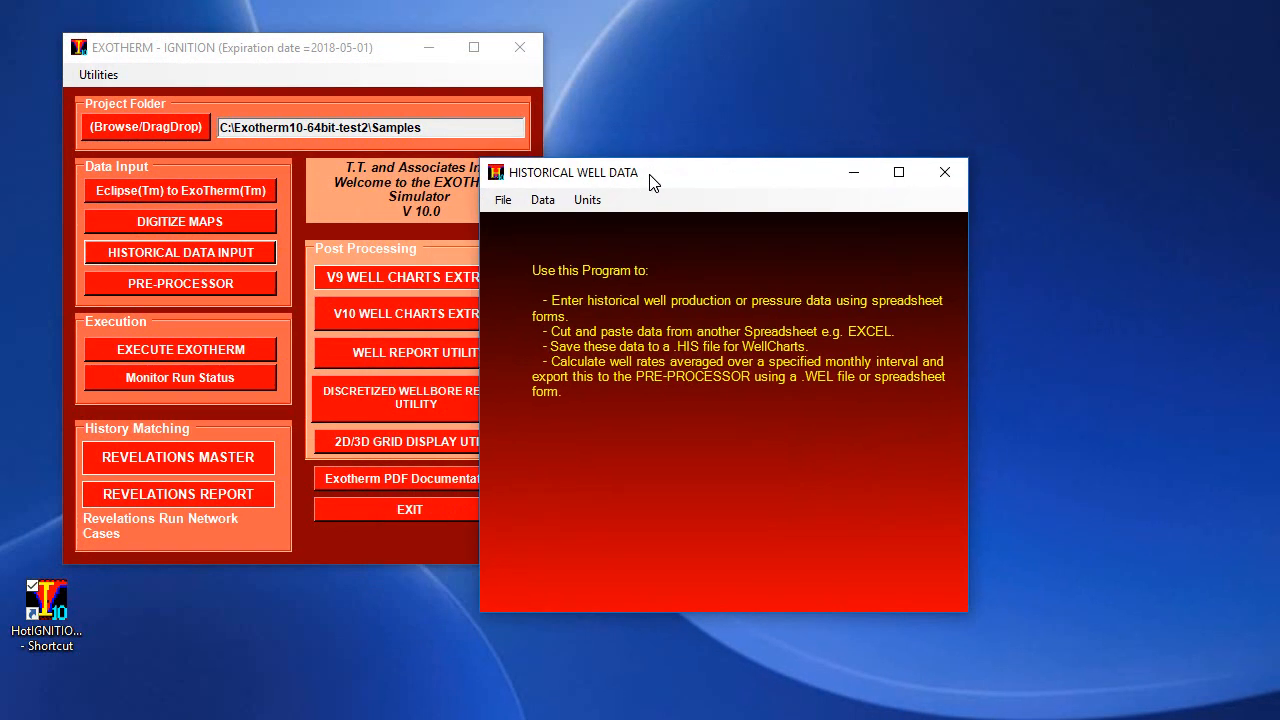
click(944, 173)
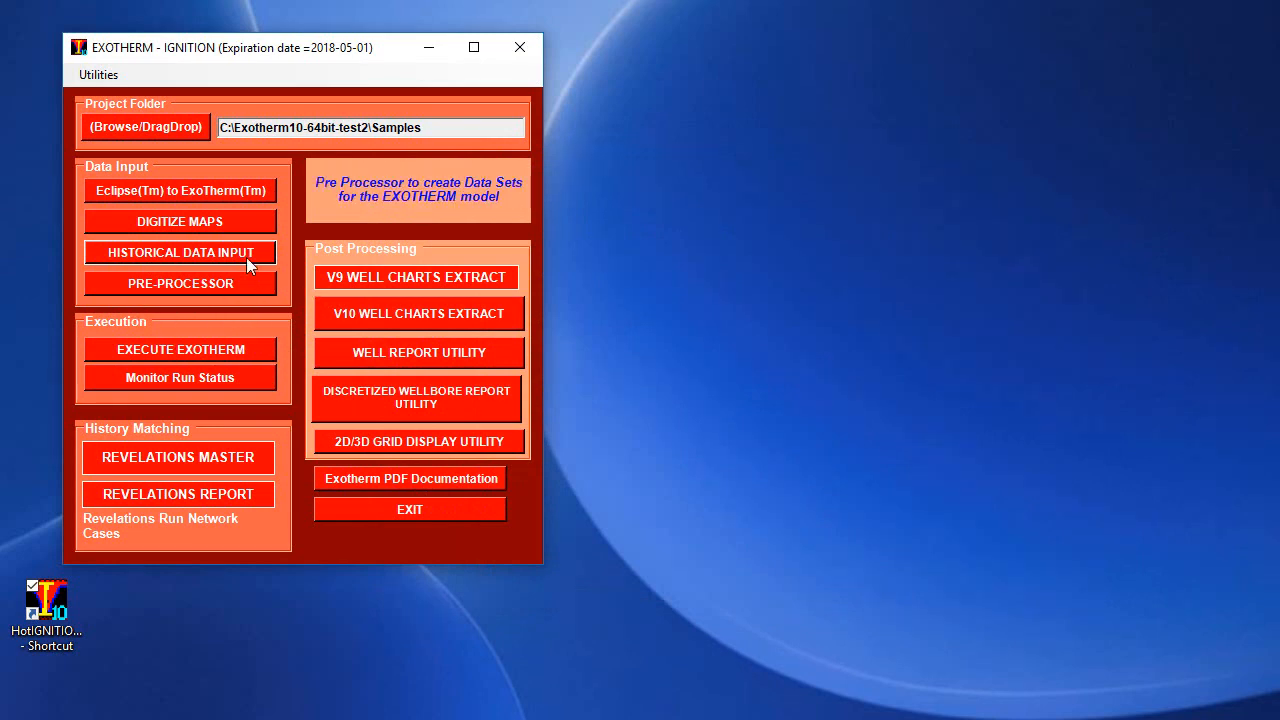
Launch the Pre-Processor, place its window clear of the launcher's buttons, and review its file and save commands.
click(196, 282)
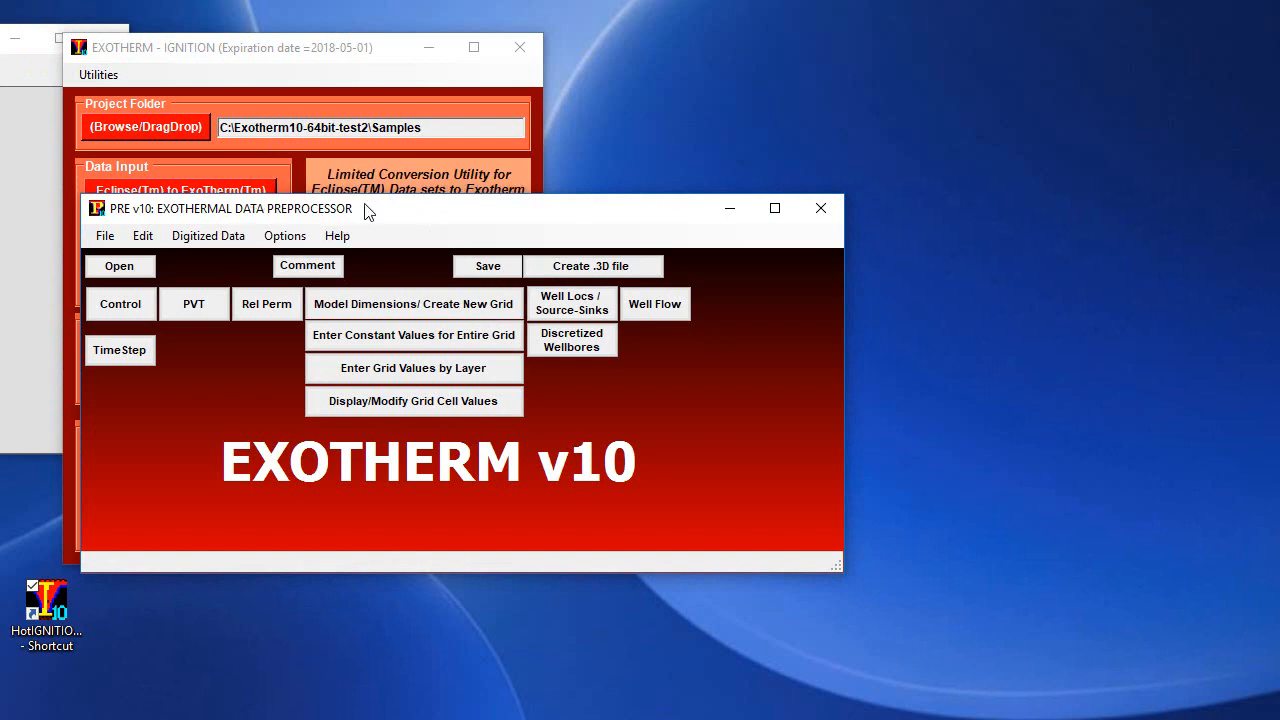
drag(368, 212, 516, 201)
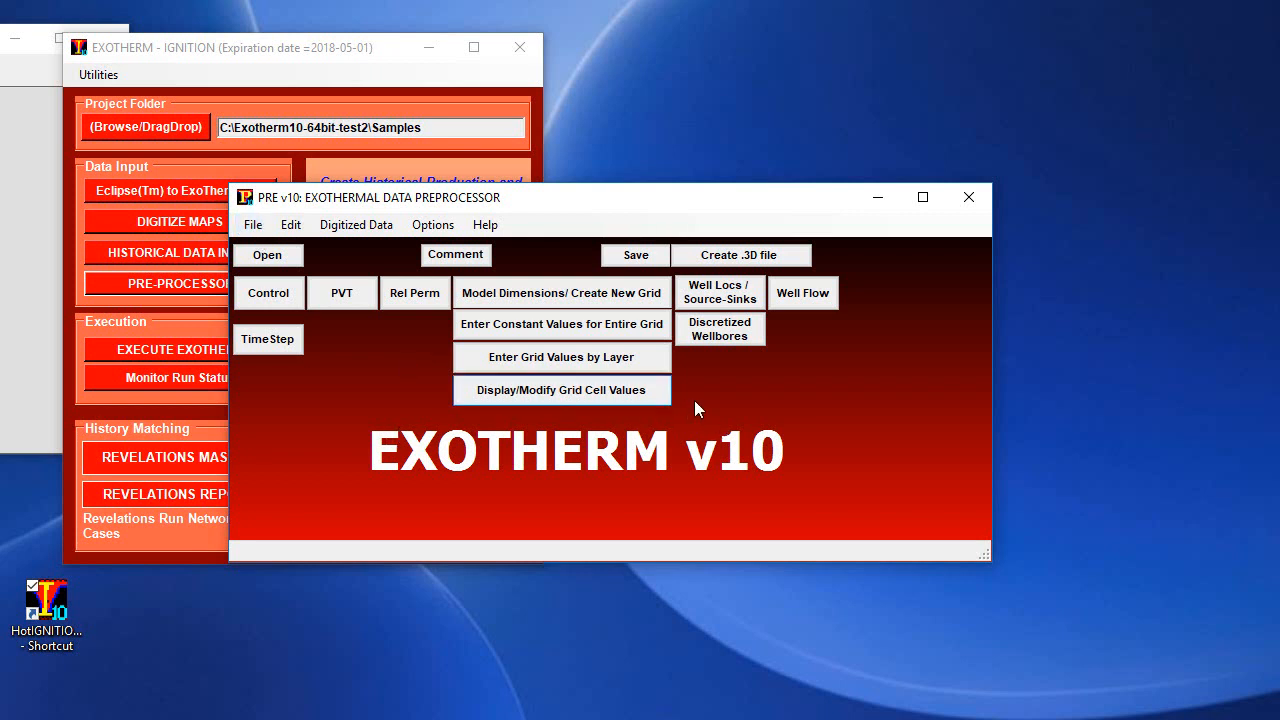
click(253, 225)
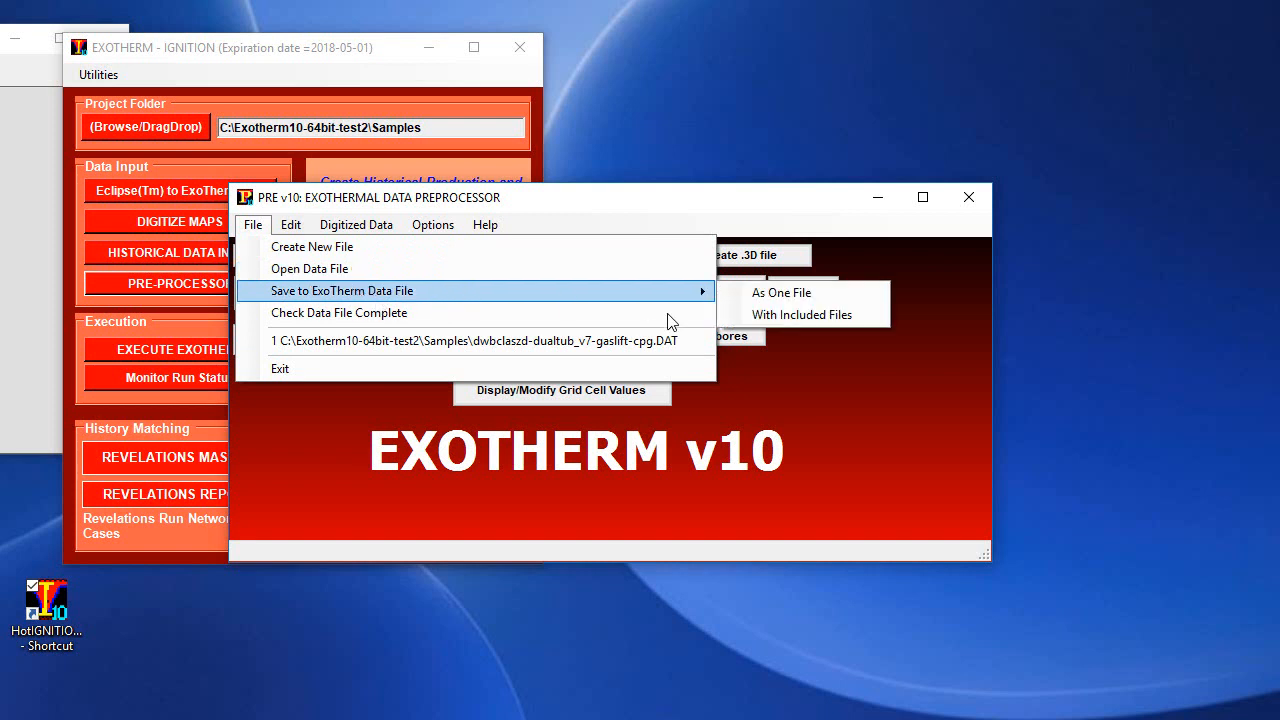
click(669, 446)
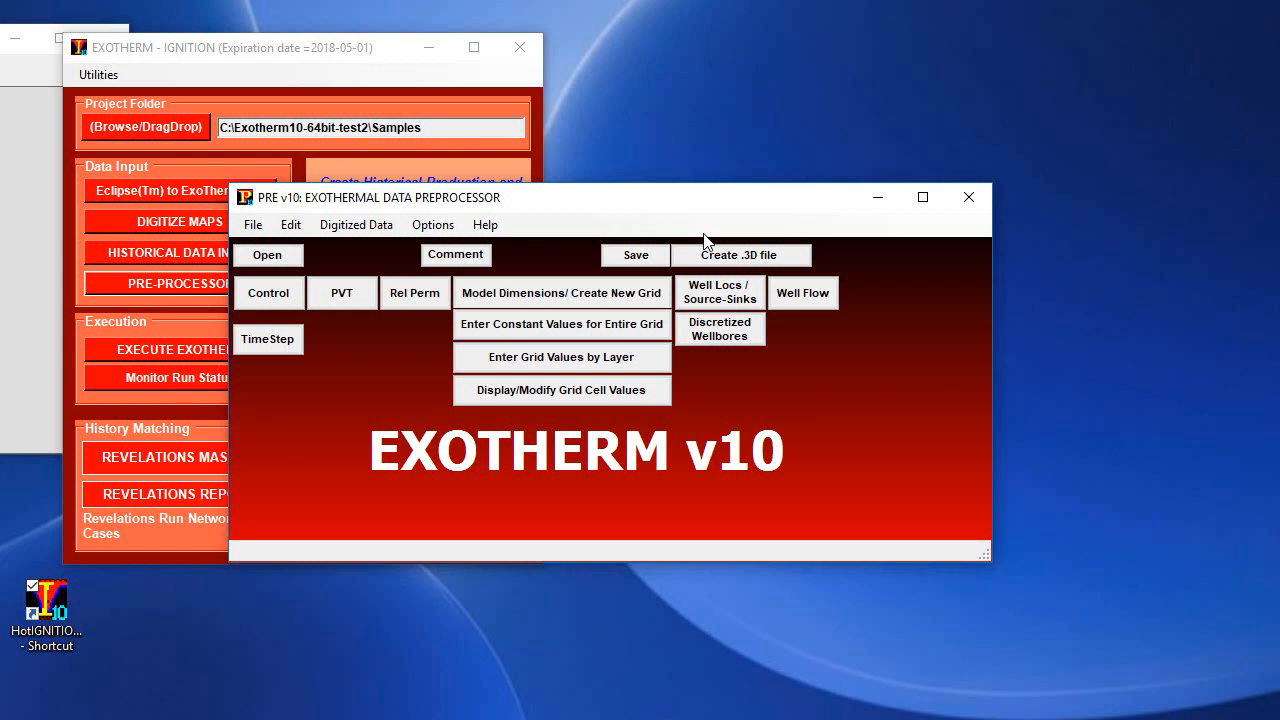
click(322, 229)
click(320, 231)
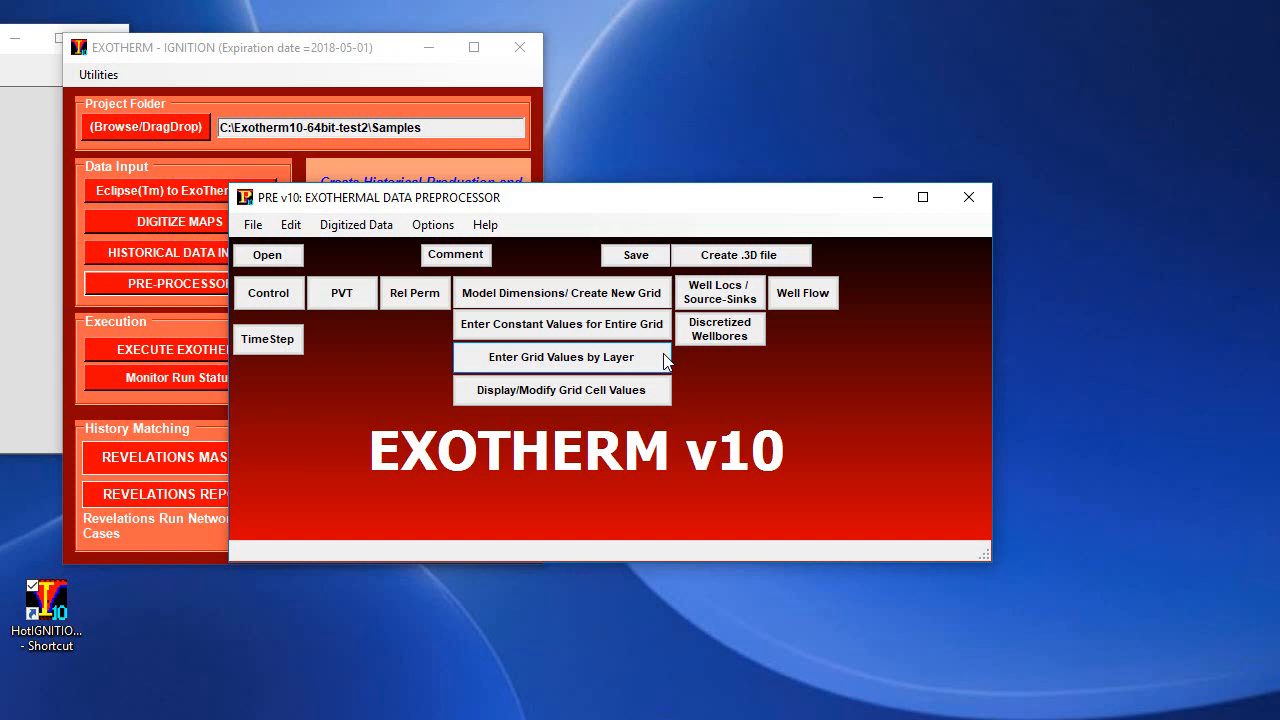
Exit the Pre-Processor and open the Execute Exotherm form from the launcher.
click(253, 225)
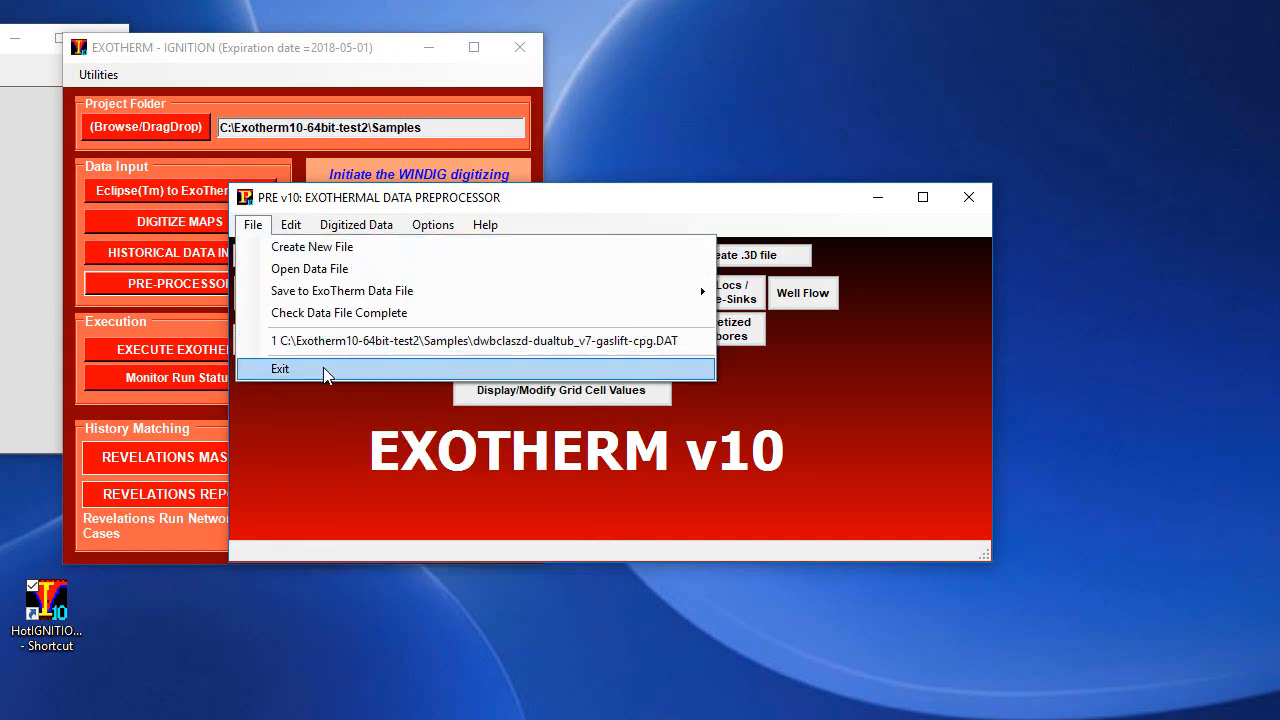
click(323, 368)
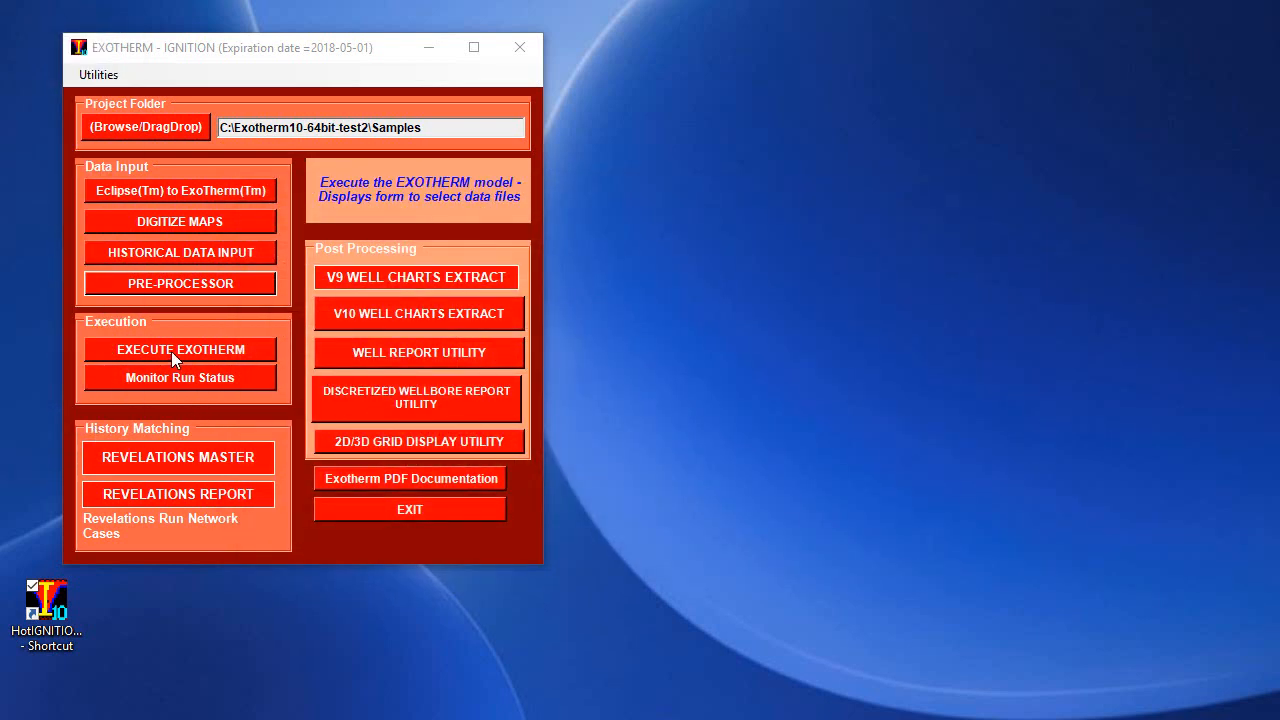
click(196, 352)
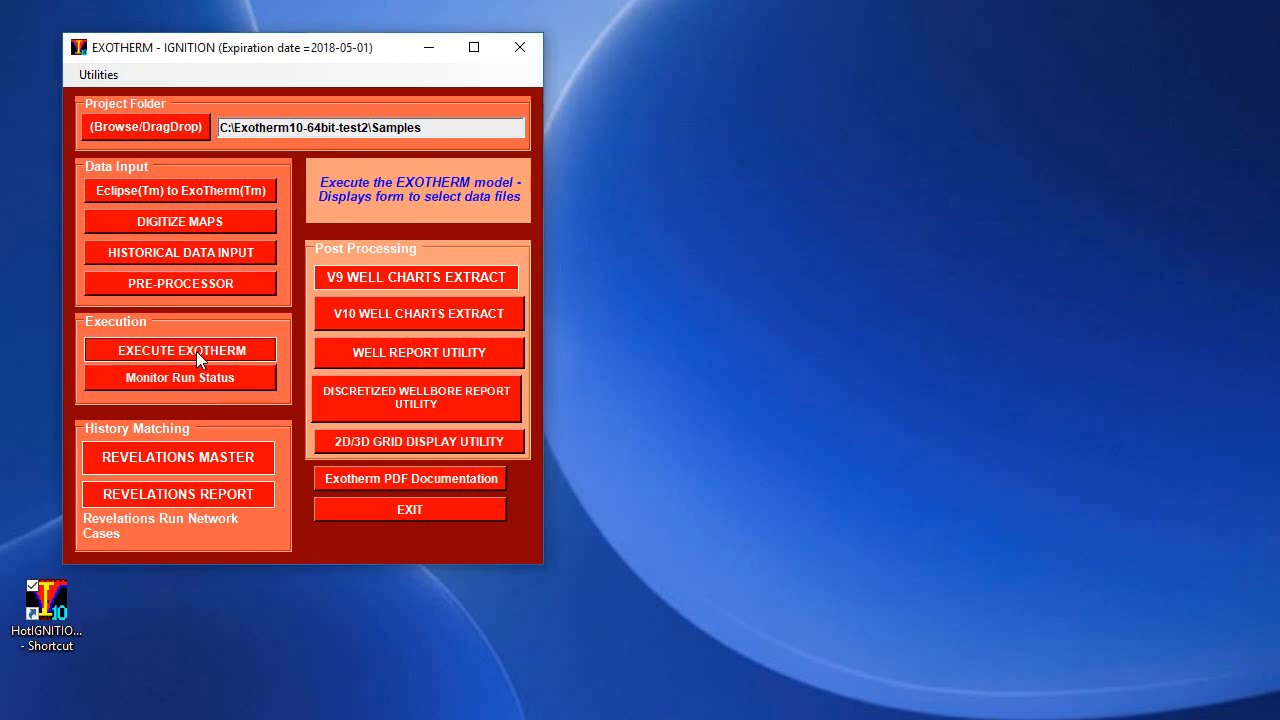
click(196, 351)
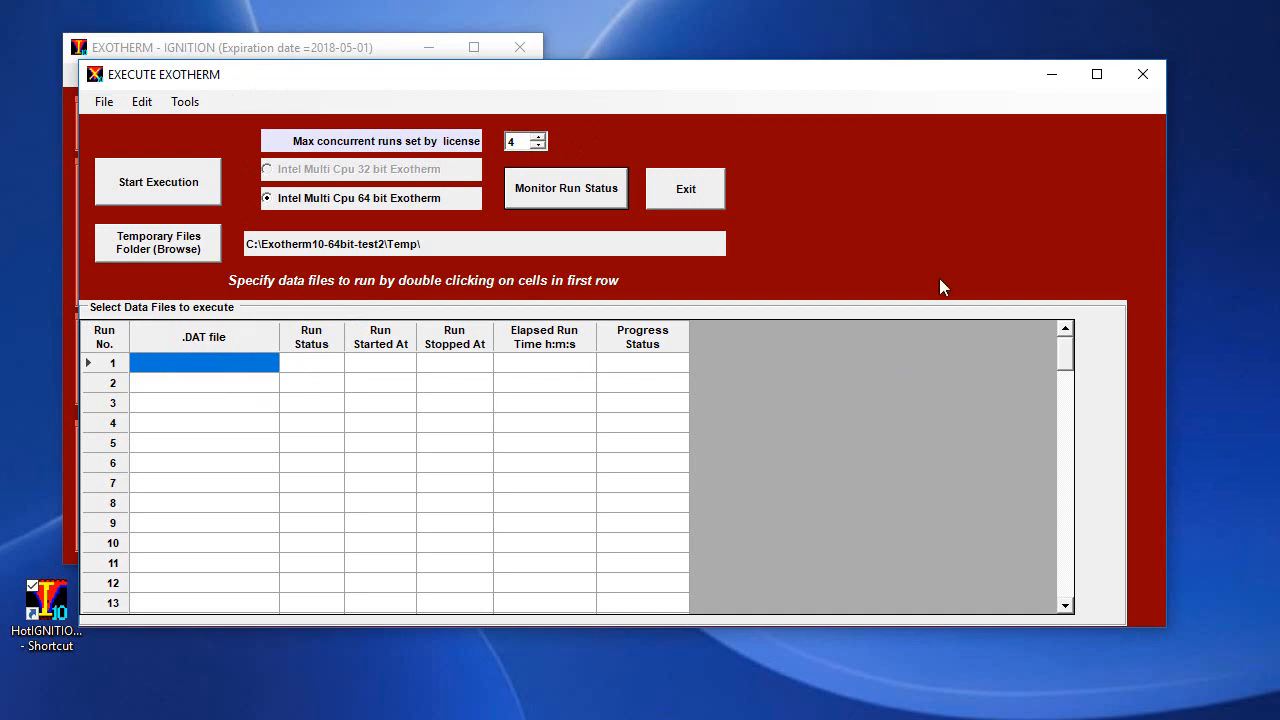
Add the sample data files spe4-c2-v5.dat and spe4-c3-v5.dat to the list of runs to execute.
double_click(262, 368)
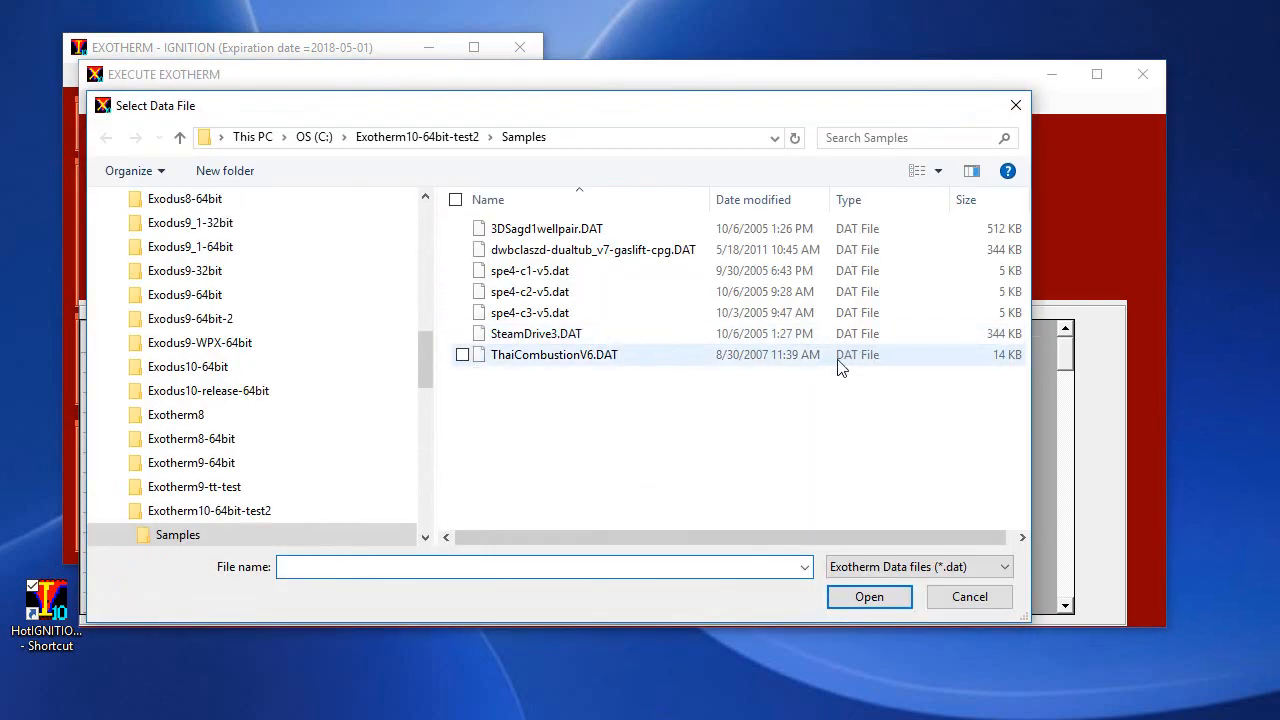
click(586, 300)
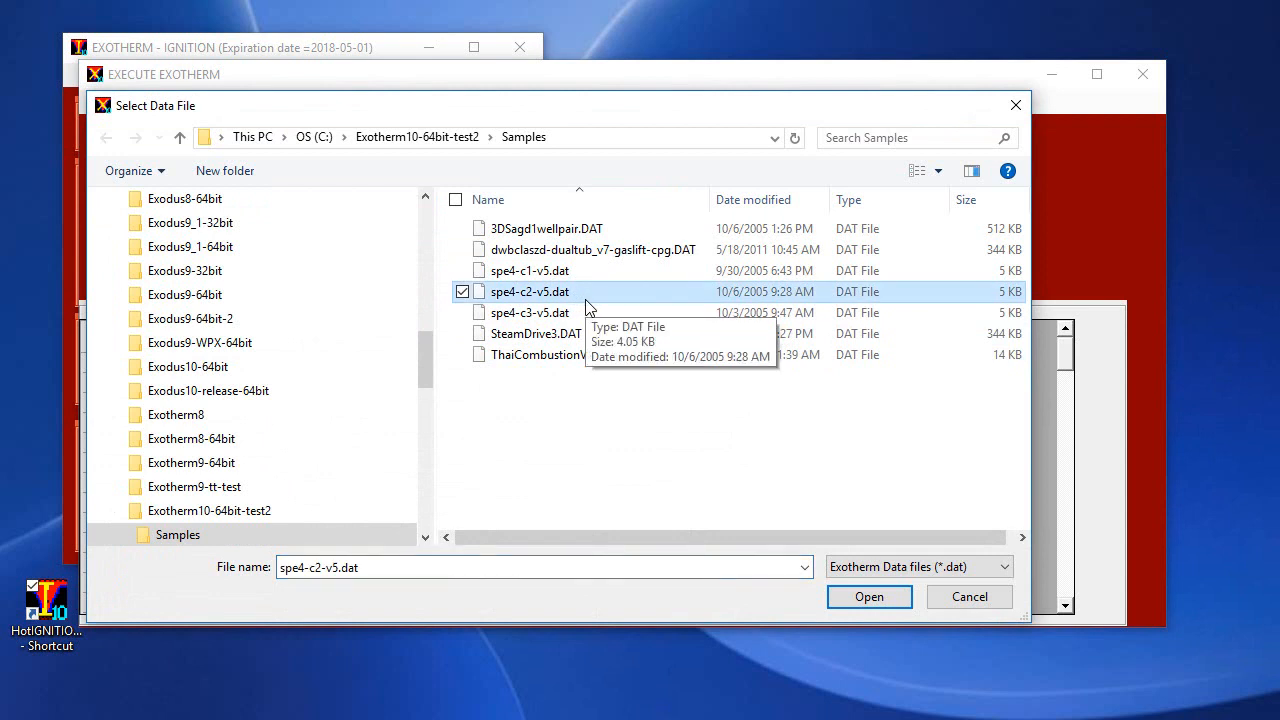
ctrl+click(566, 314)
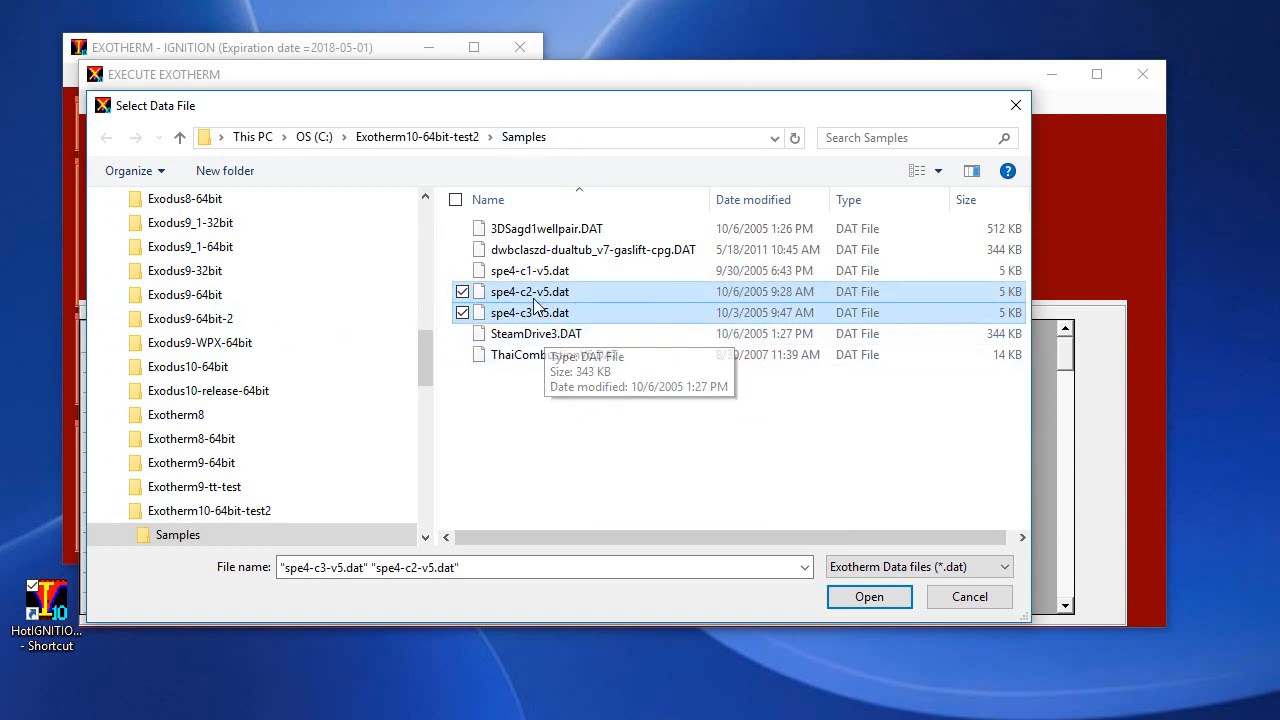
click(556, 338)
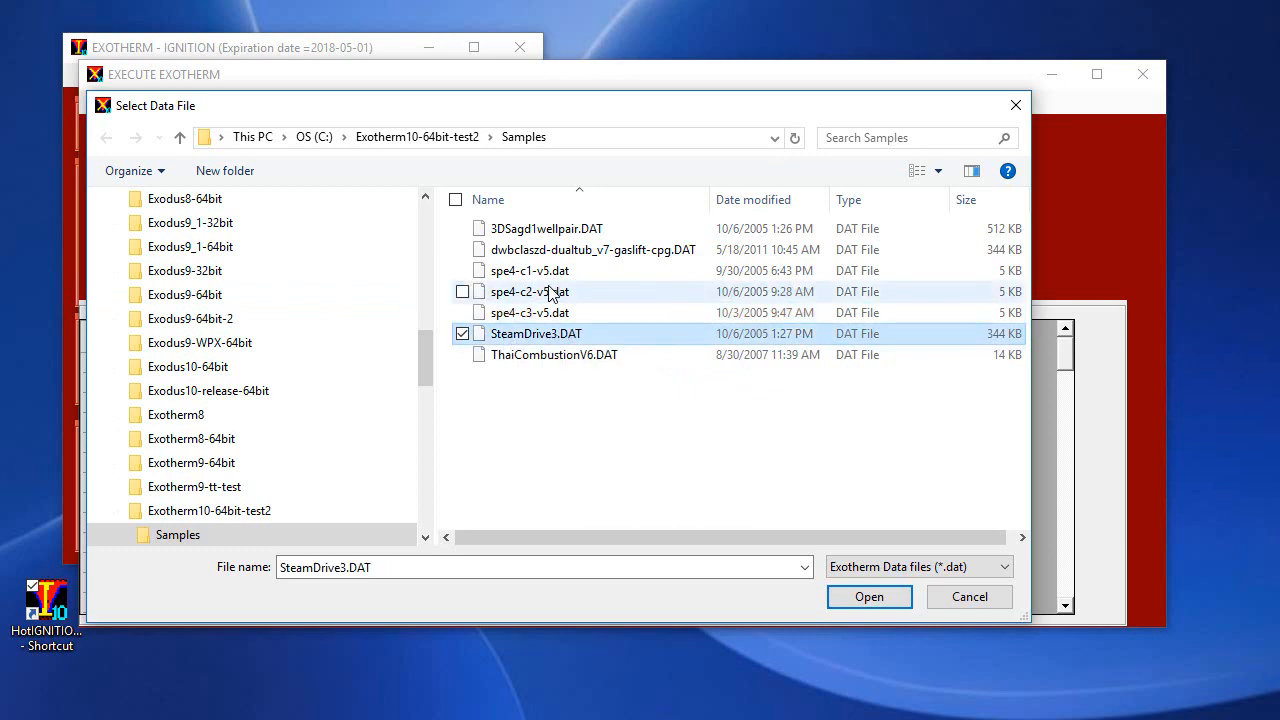
click(551, 292)
ctrl+click(567, 313)
click(862, 598)
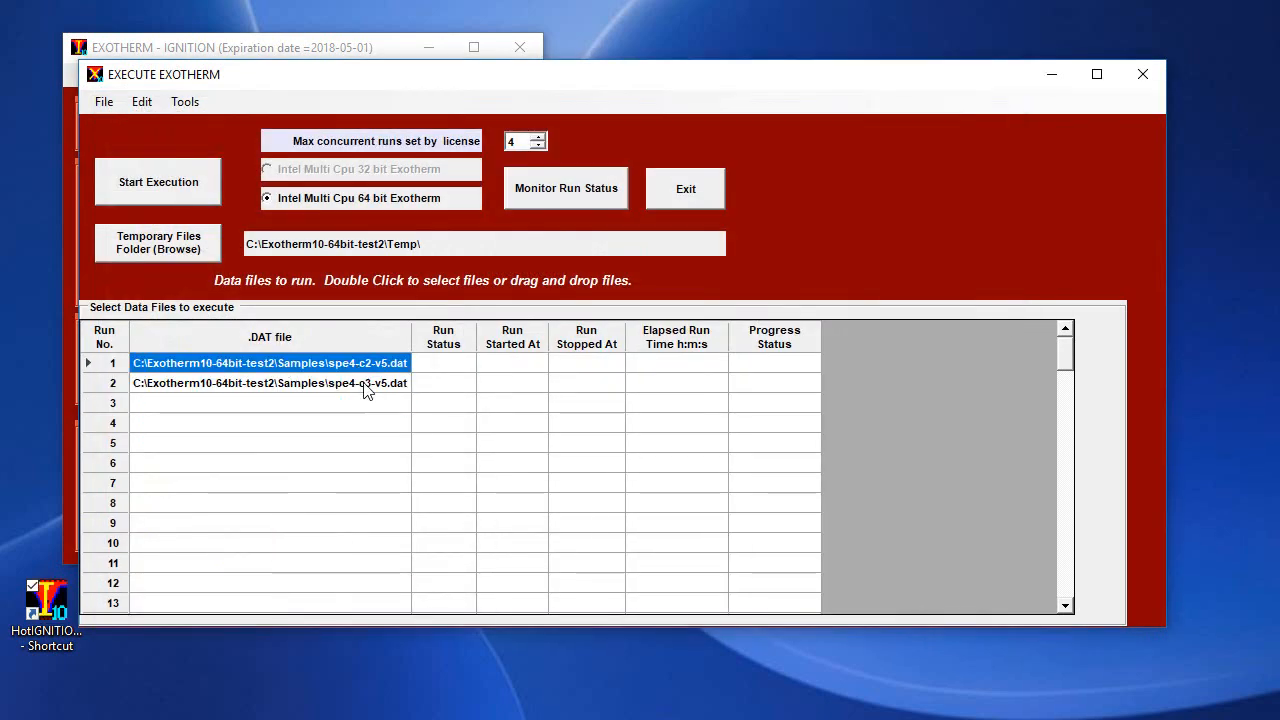
Start the execution of the two listed data files and let both simulator runs finish.
click(366, 386)
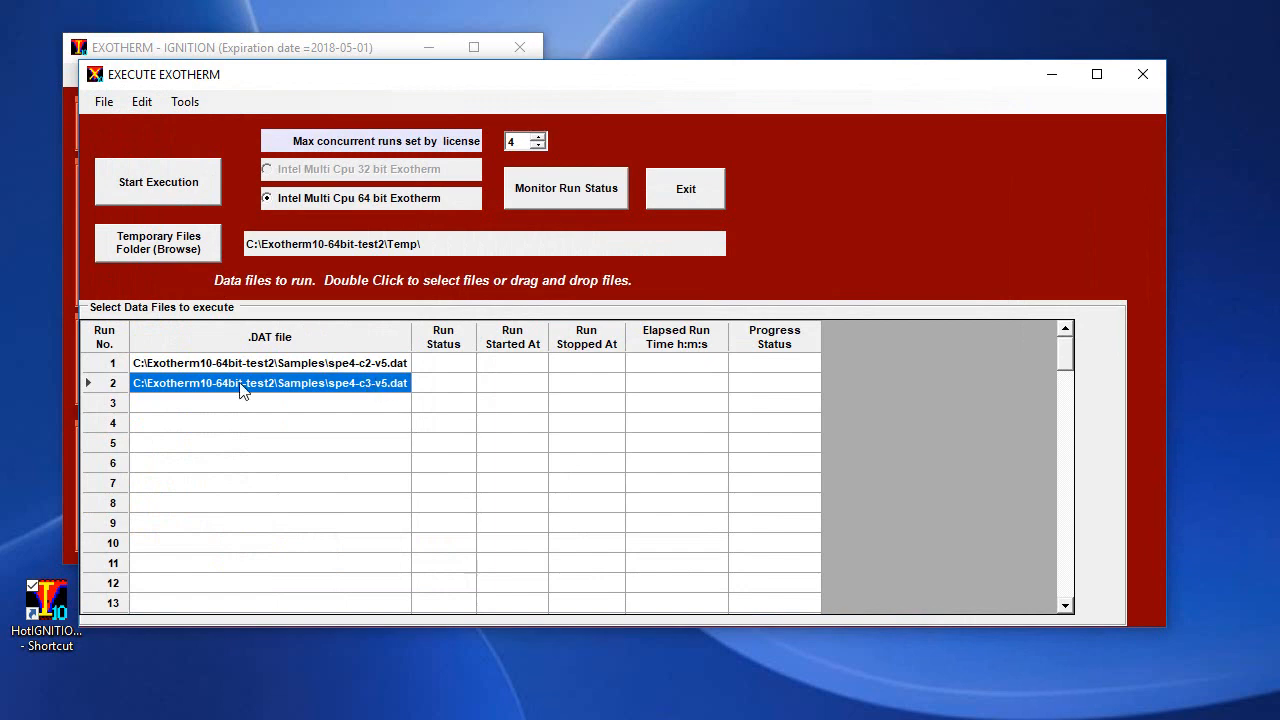
click(165, 198)
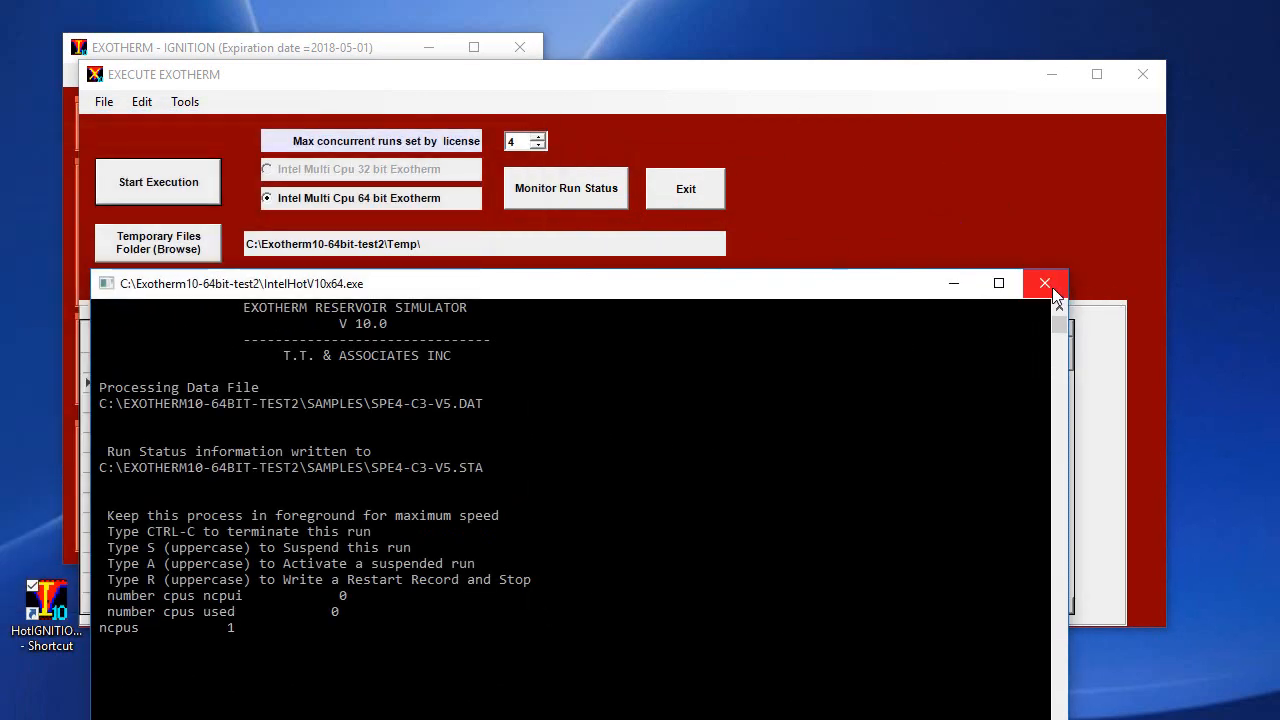
click(872, 216)
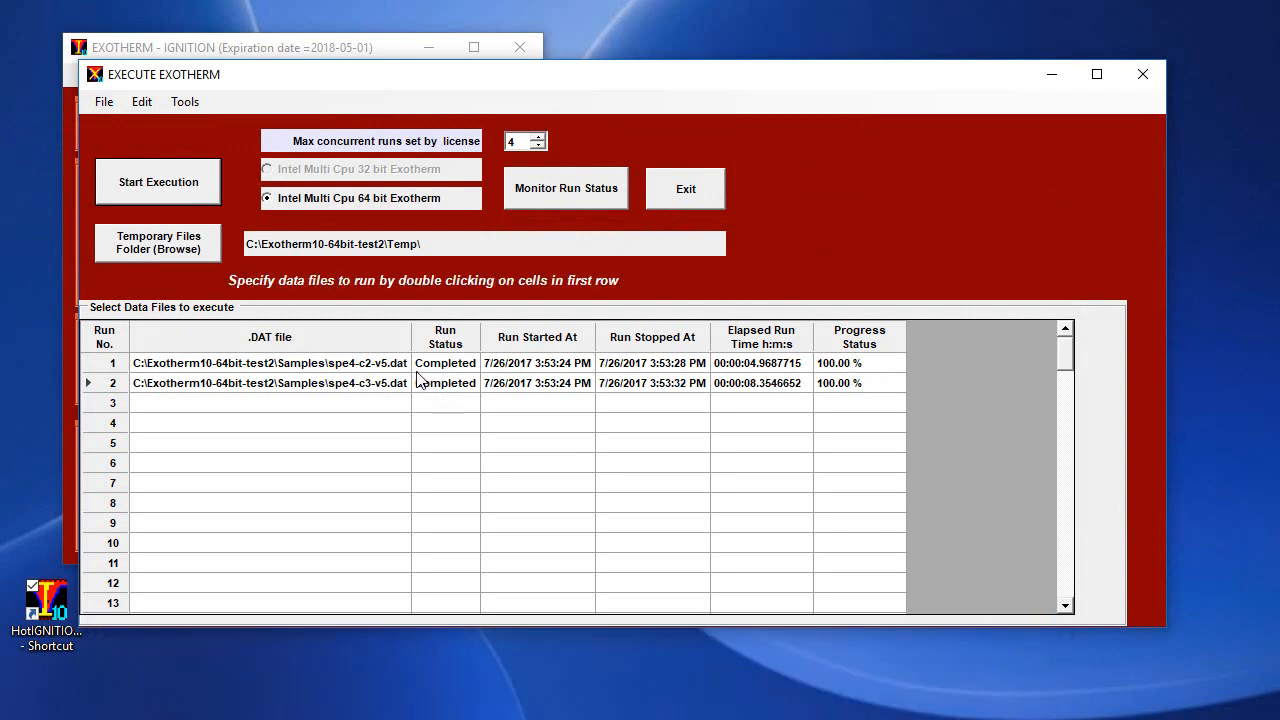
Inspect the run status monitor for spe4-c2-v5.dat, and close it without deleting the status file.
click(364, 366)
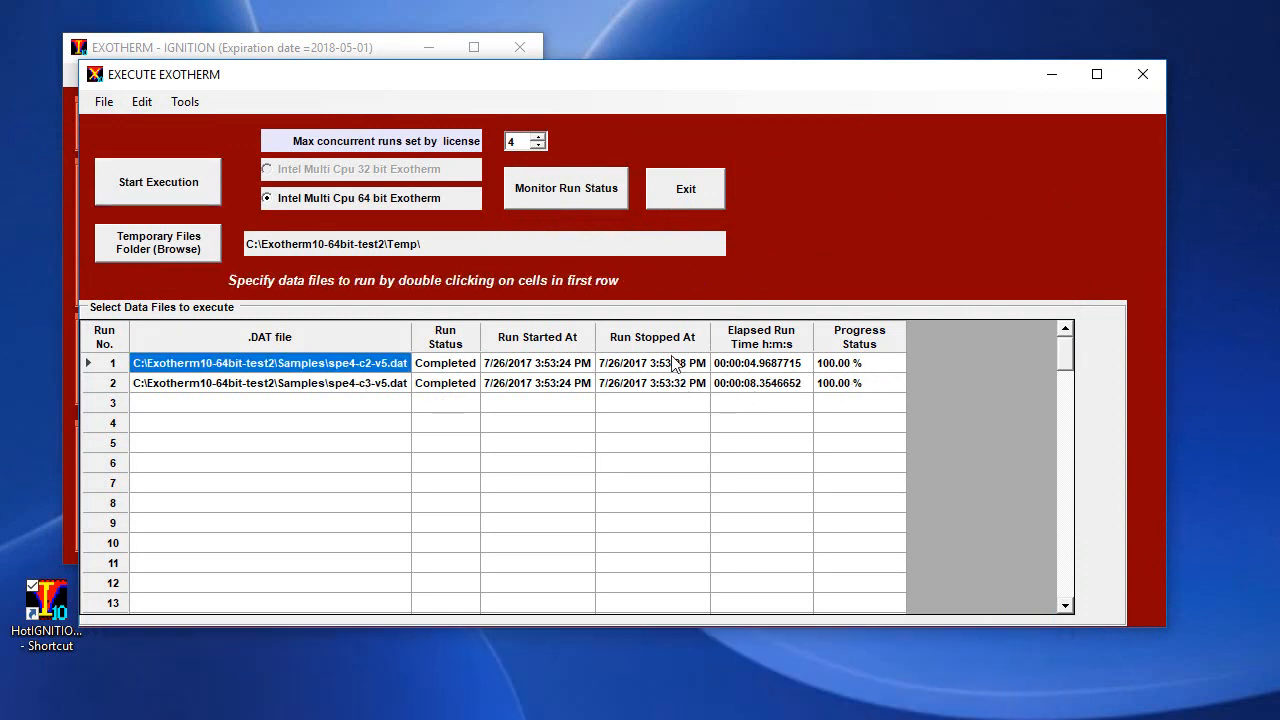
click(610, 205)
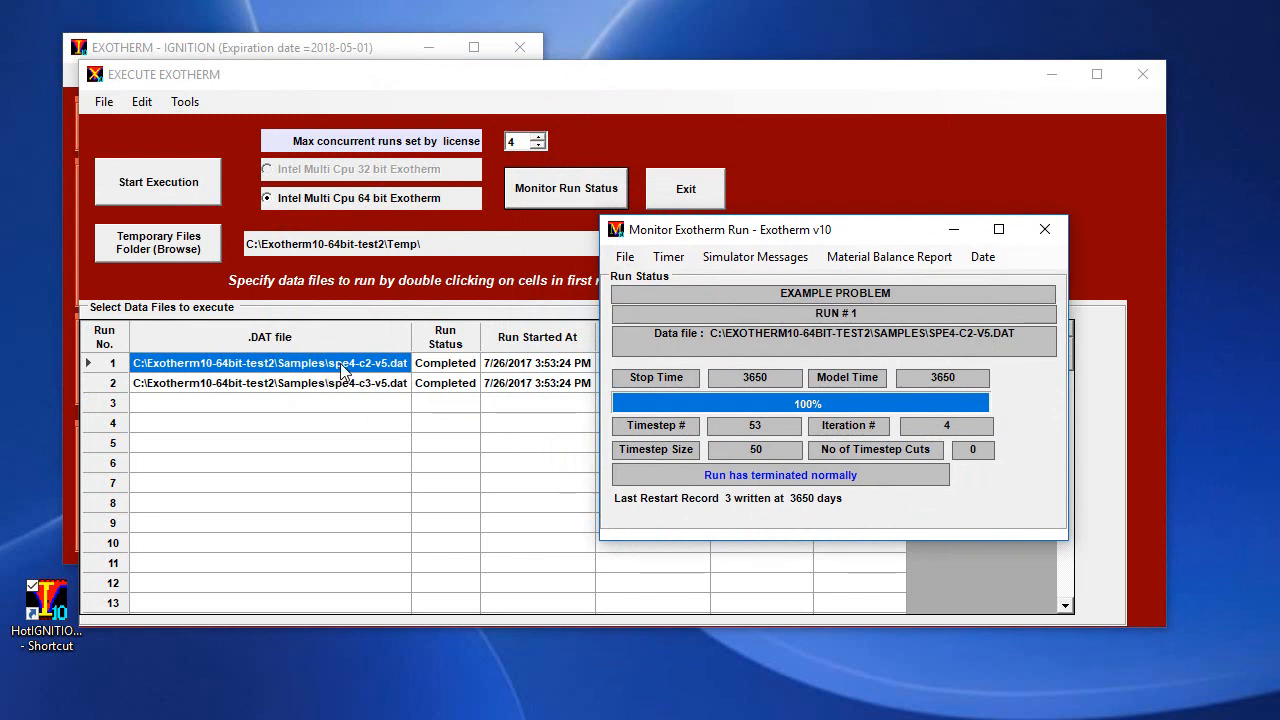
click(1045, 232)
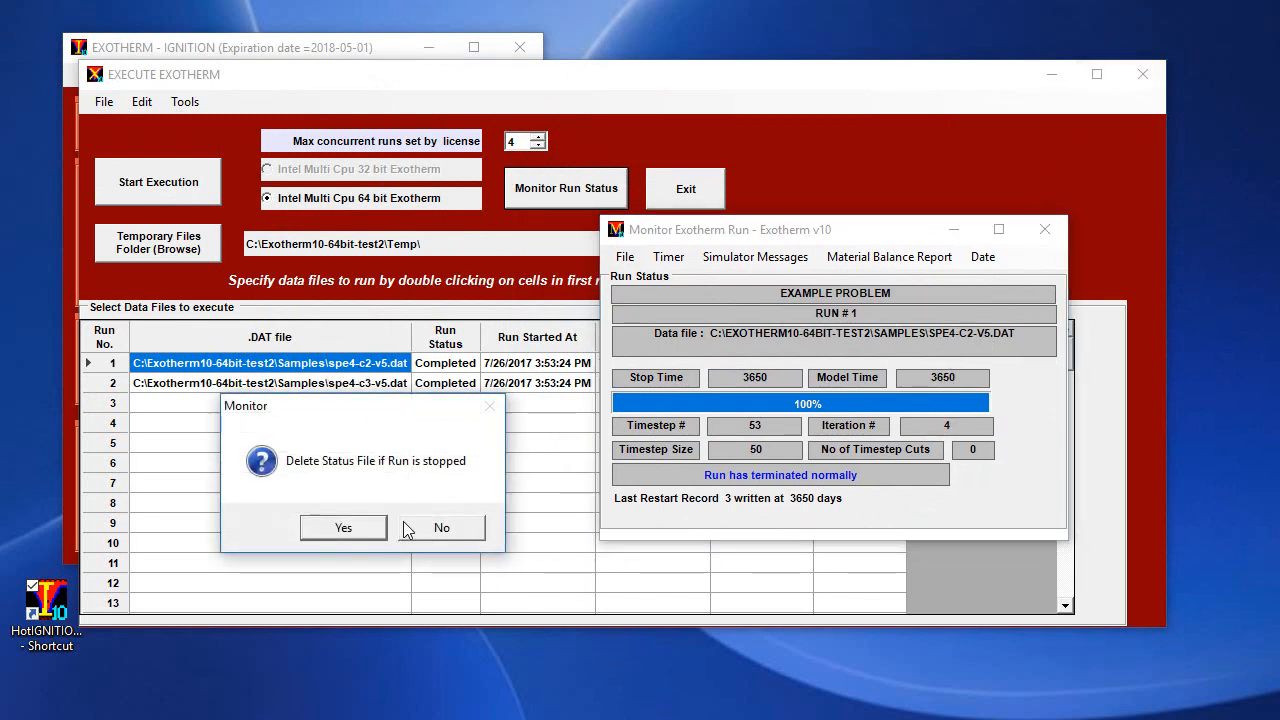
click(405, 524)
Close the Execute Exotherm form and launch the V10 Well Charts utility, placing its window beside the launcher.
click(1143, 74)
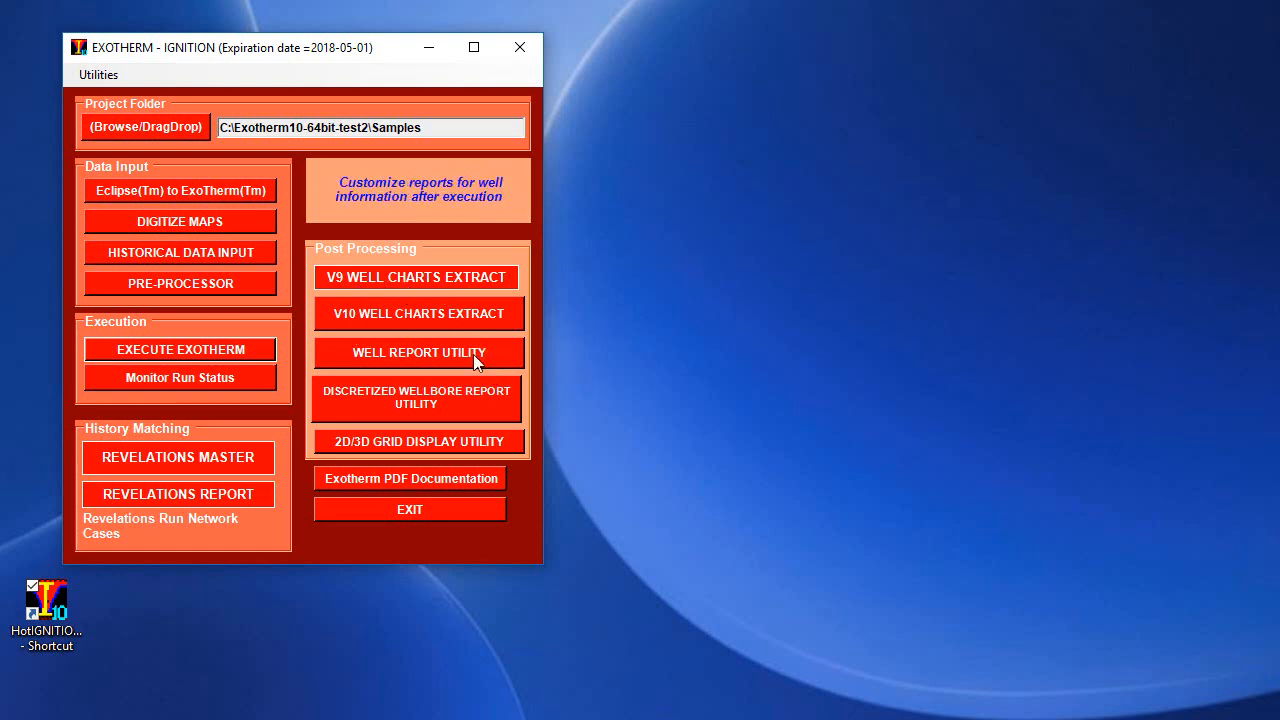
click(433, 318)
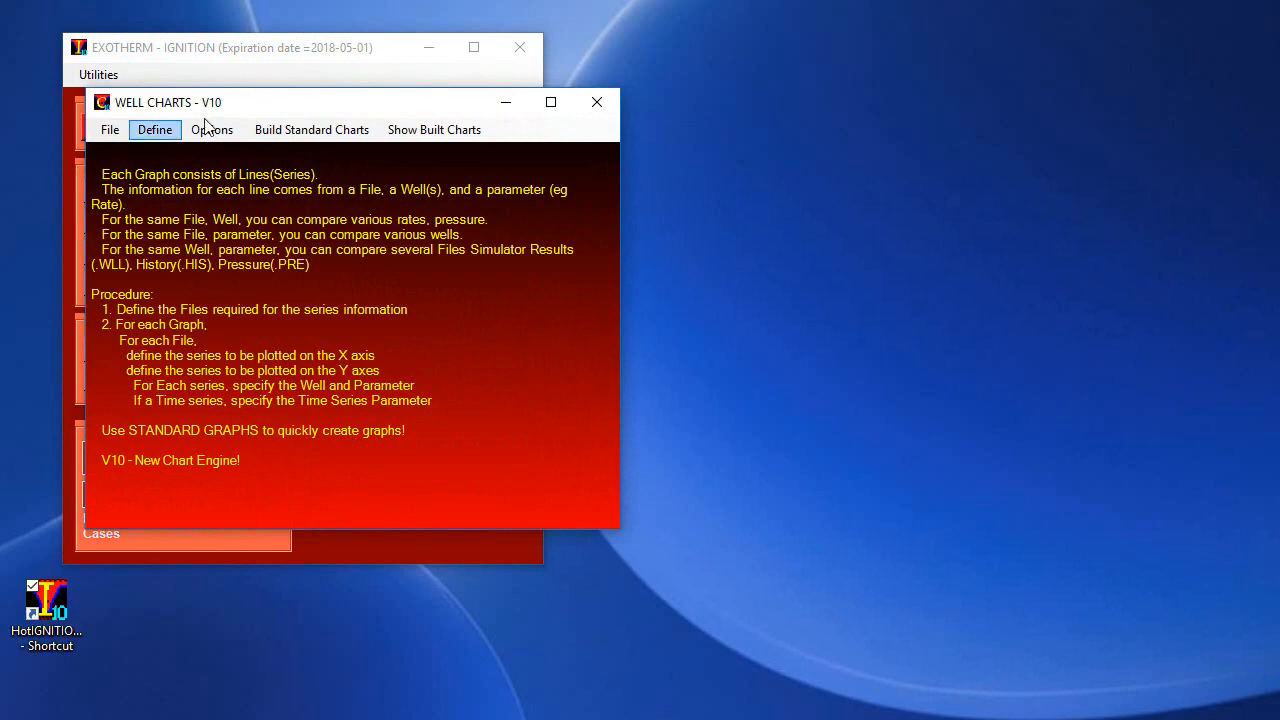
drag(333, 118, 650, 130)
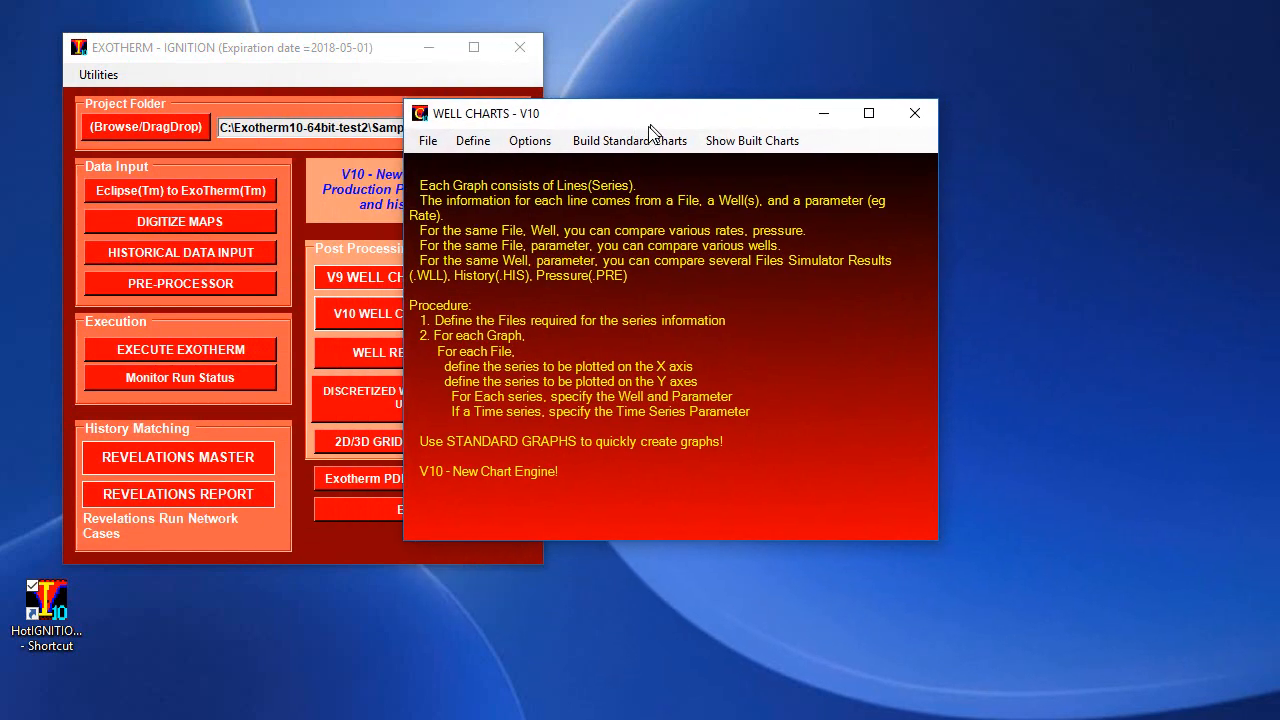
Assign the well summary file spe4-c3-v5.wll from the Samples folder as file number 1 for the well charts.
click(486, 143)
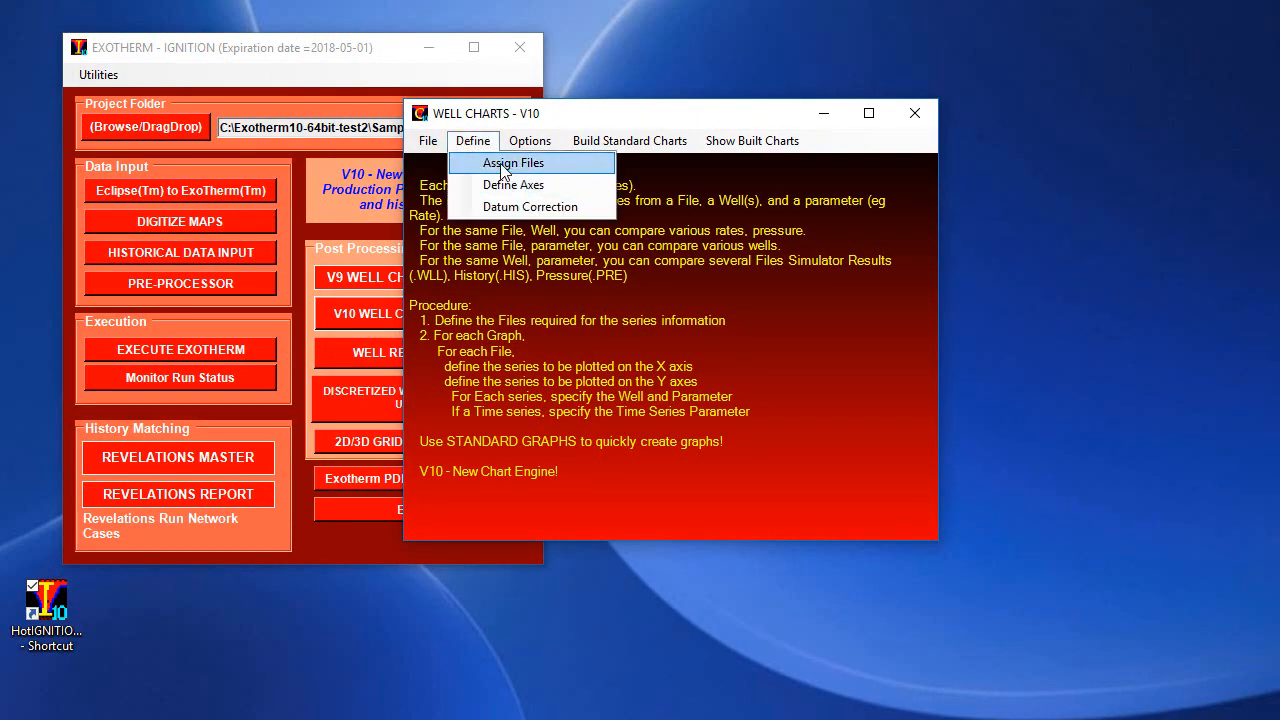
click(495, 163)
click(556, 217)
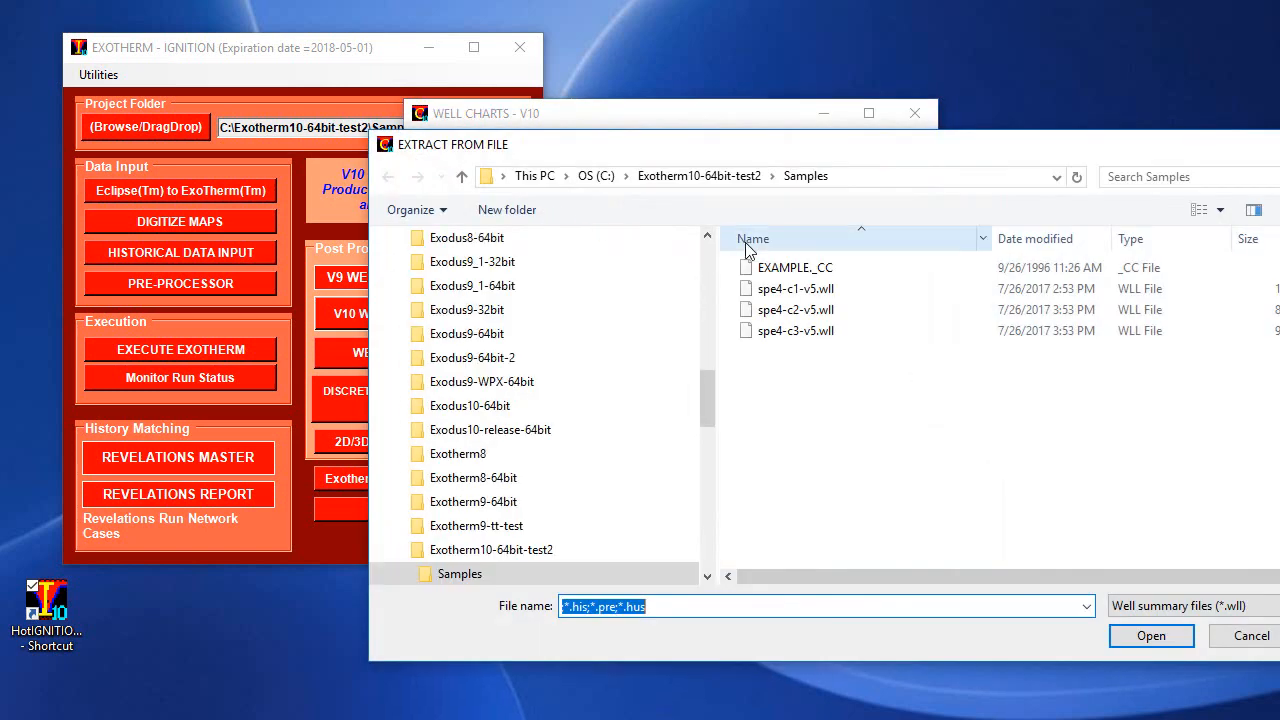
drag(838, 162, 793, 179)
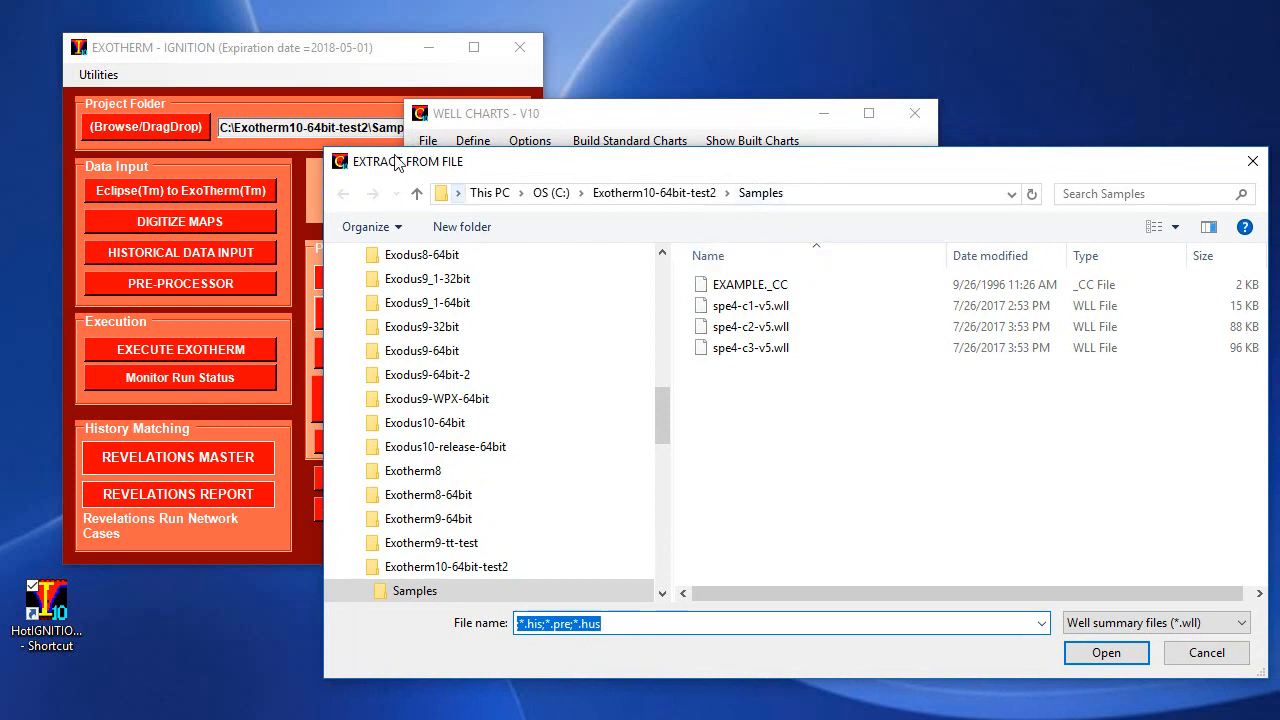
click(778, 328)
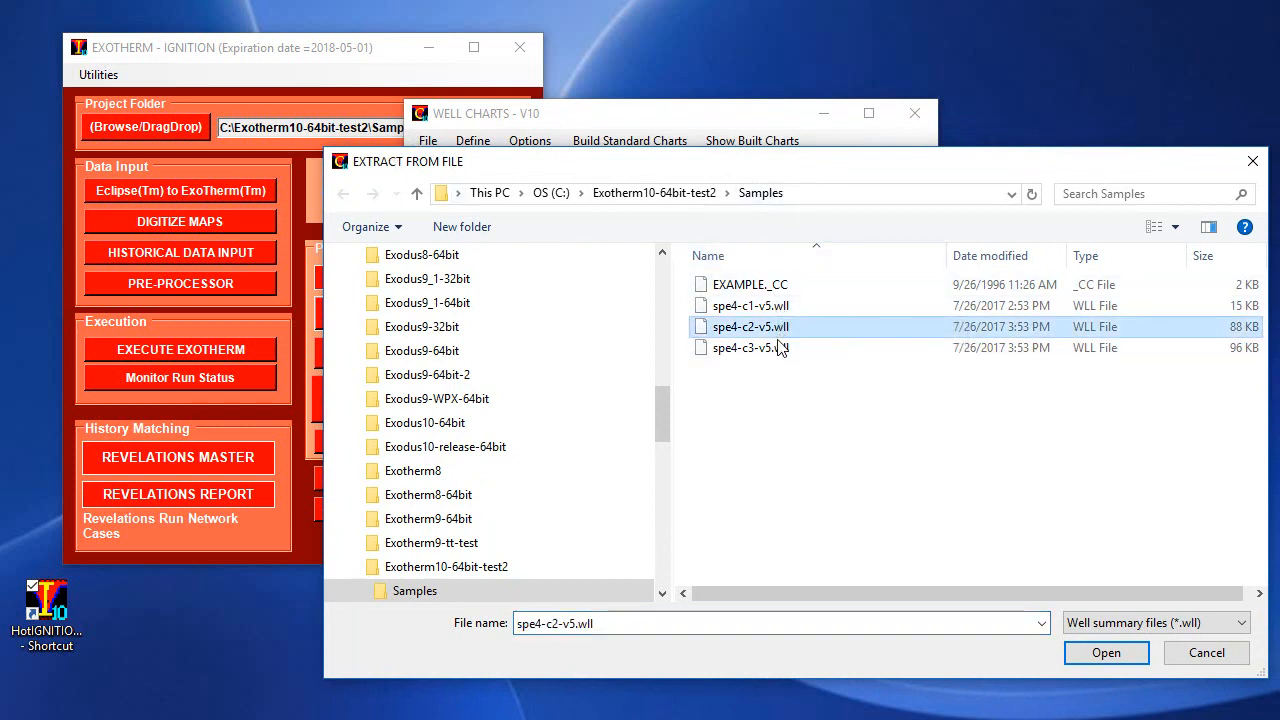
click(781, 349)
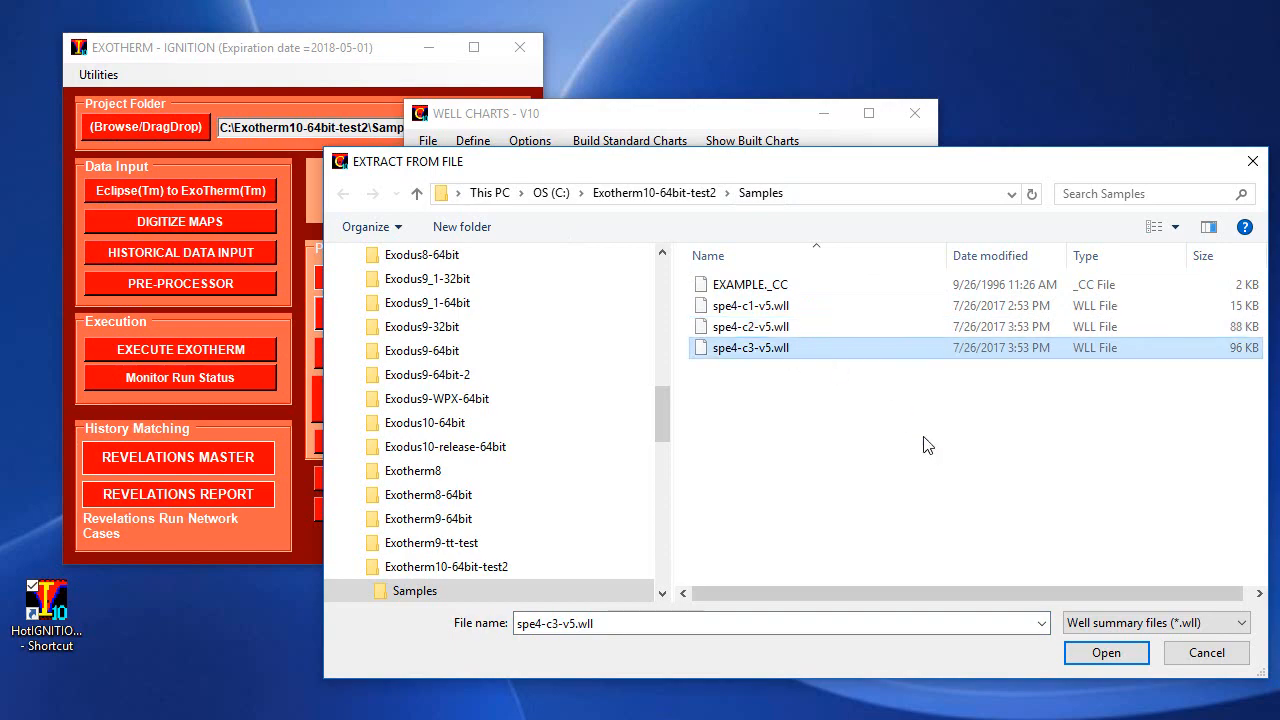
click(1114, 655)
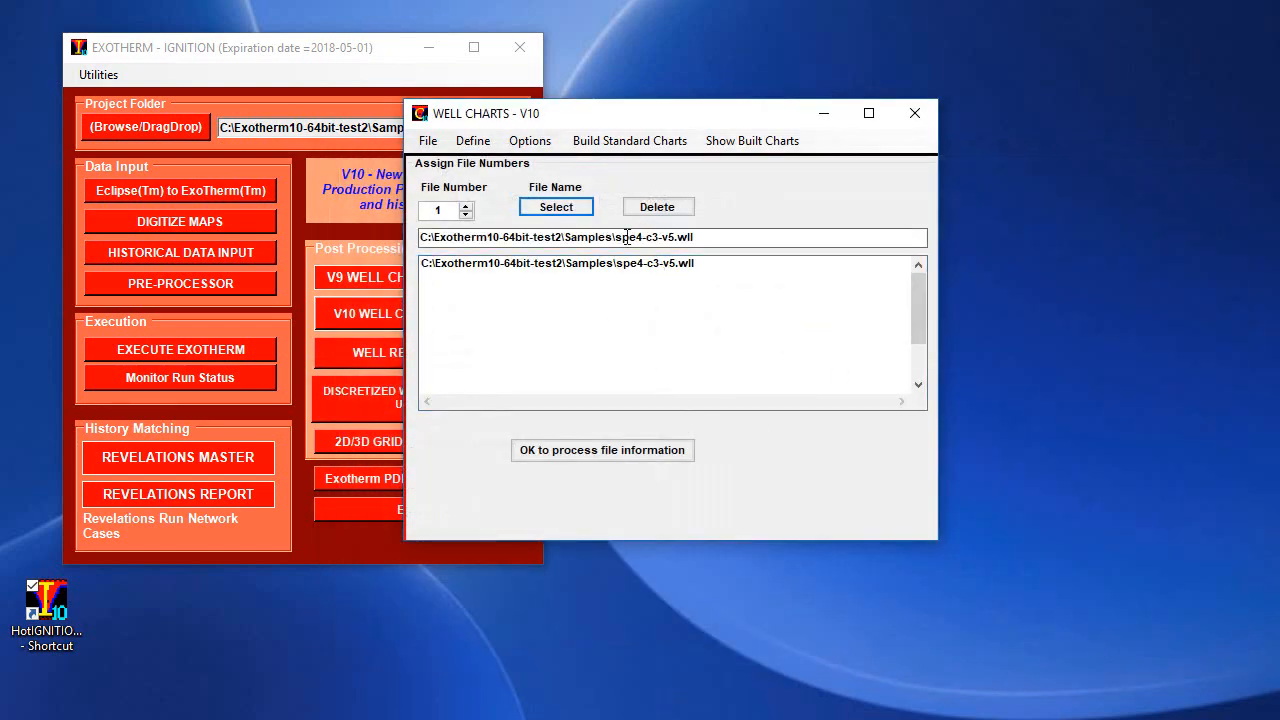
Assign spe4-c2-v5.wll as file number 2 and process the information of the assigned files.
click(606, 279)
click(581, 208)
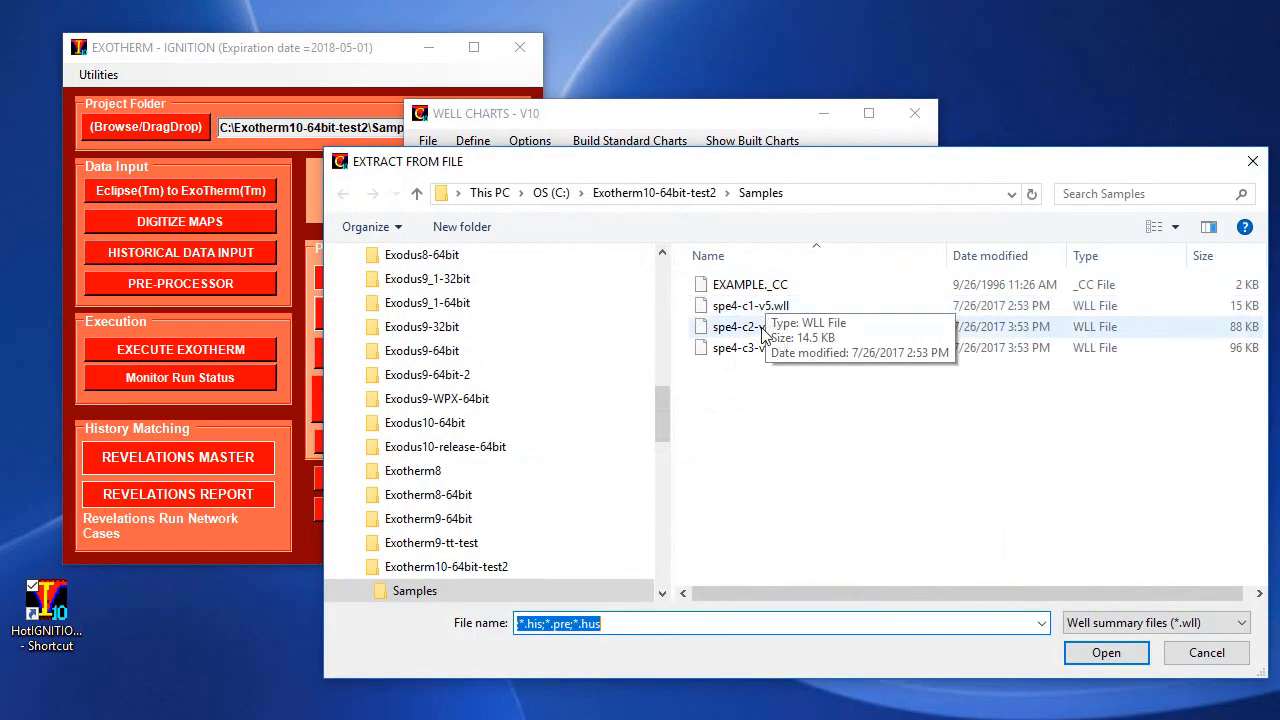
double_click(770, 328)
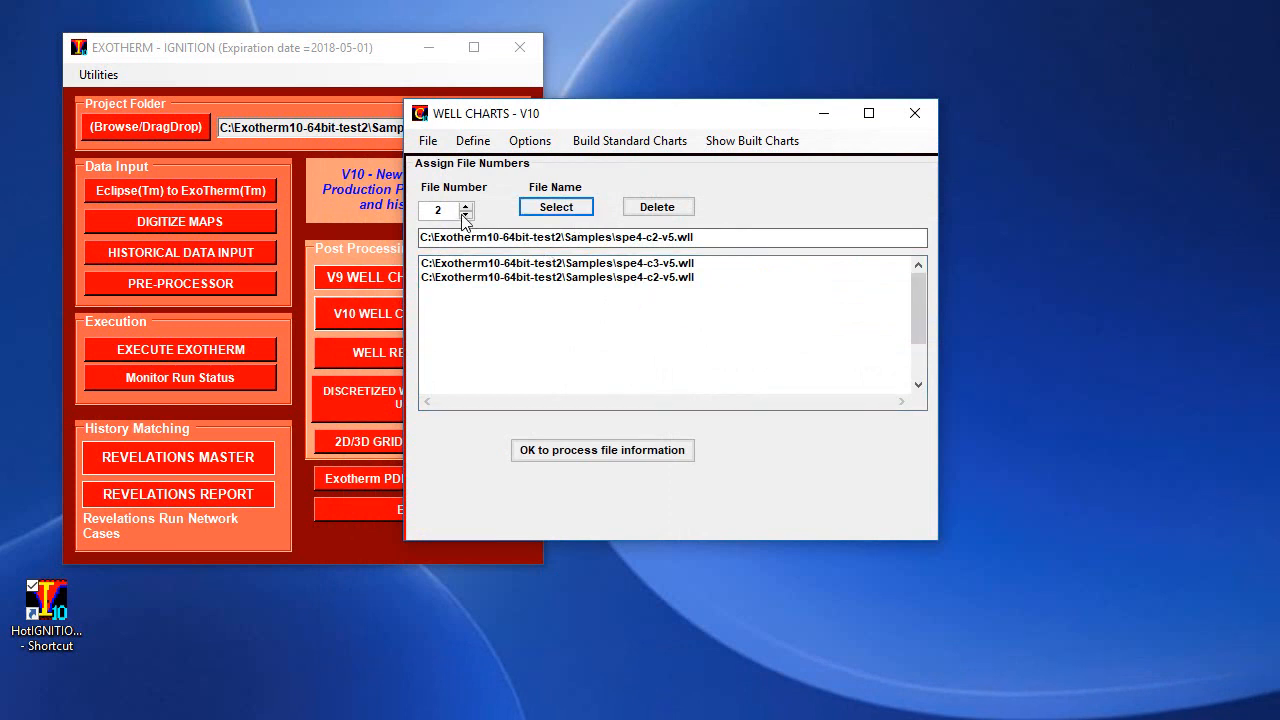
click(658, 455)
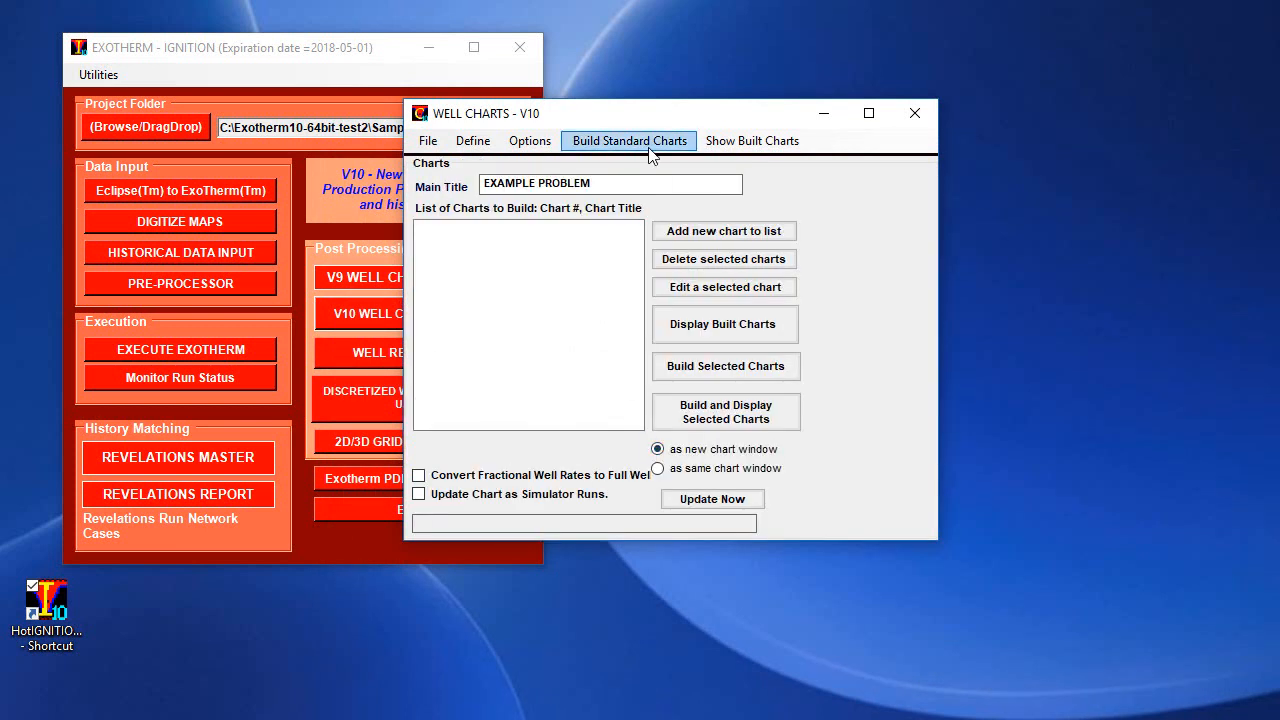
Generate the list of standard charts, accepting the default well rate, ratio and cumulative production settings.
click(645, 141)
click(668, 207)
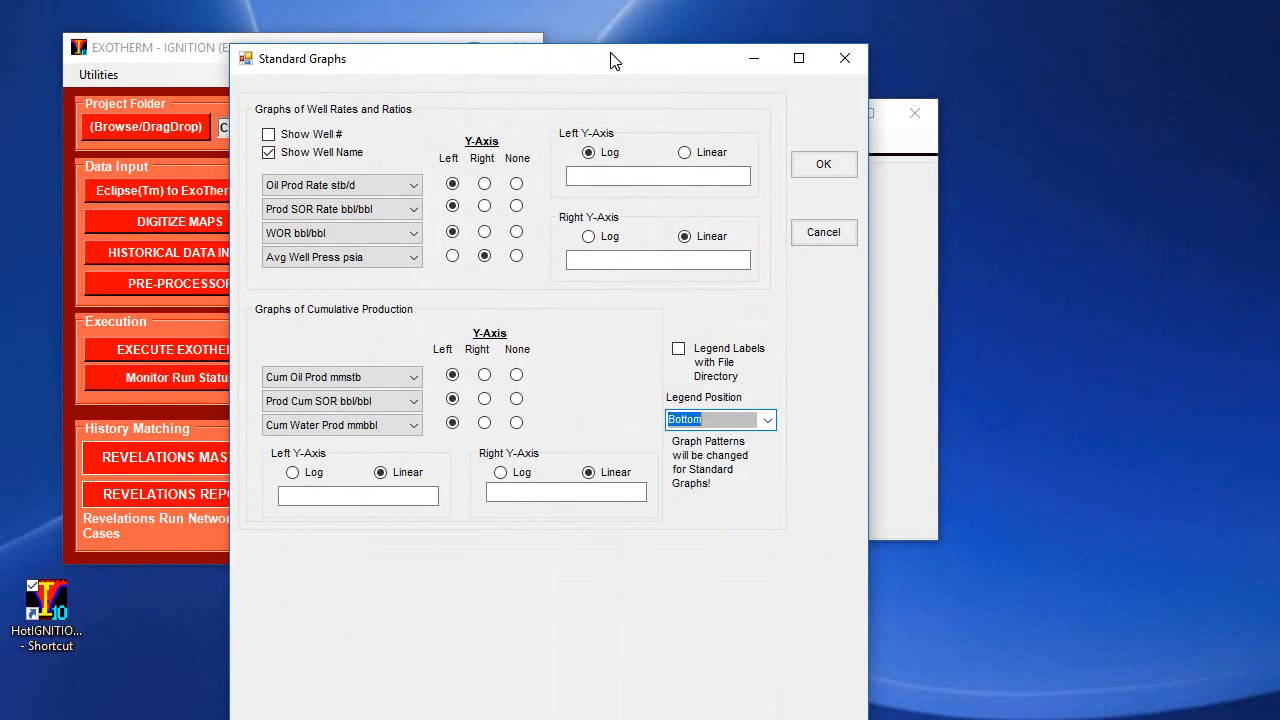
drag(613, 61, 579, 45)
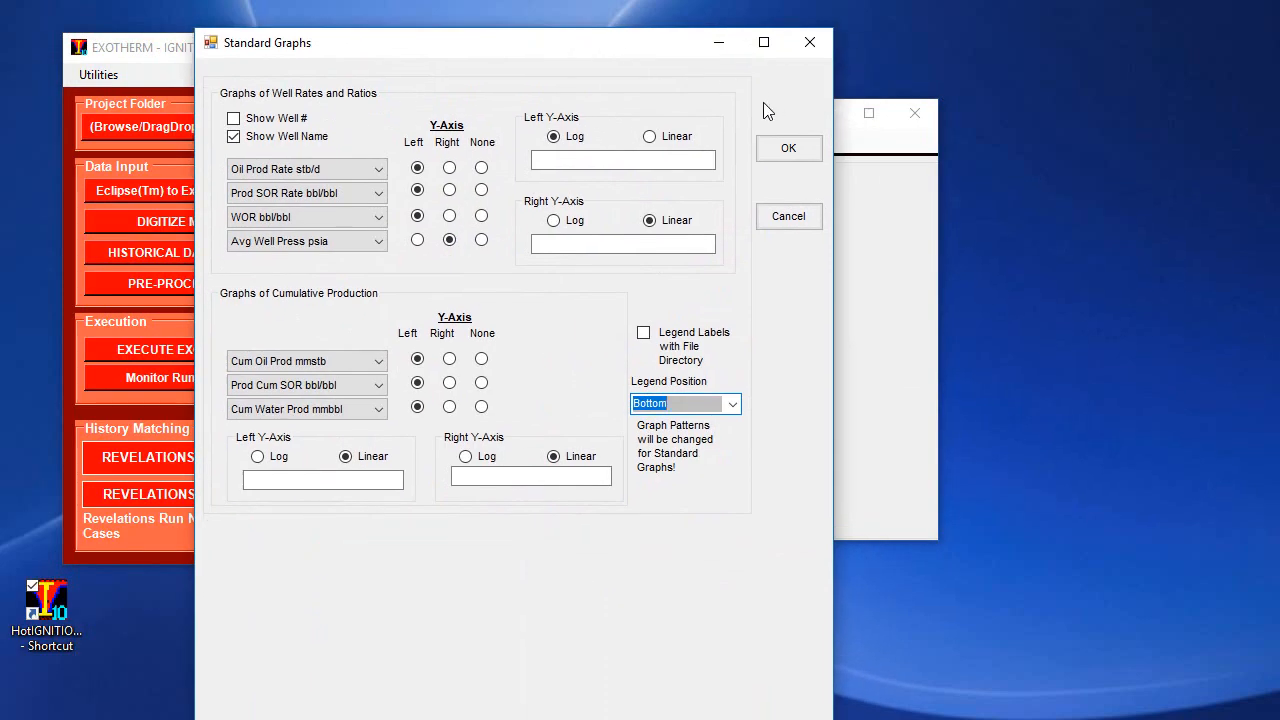
click(789, 148)
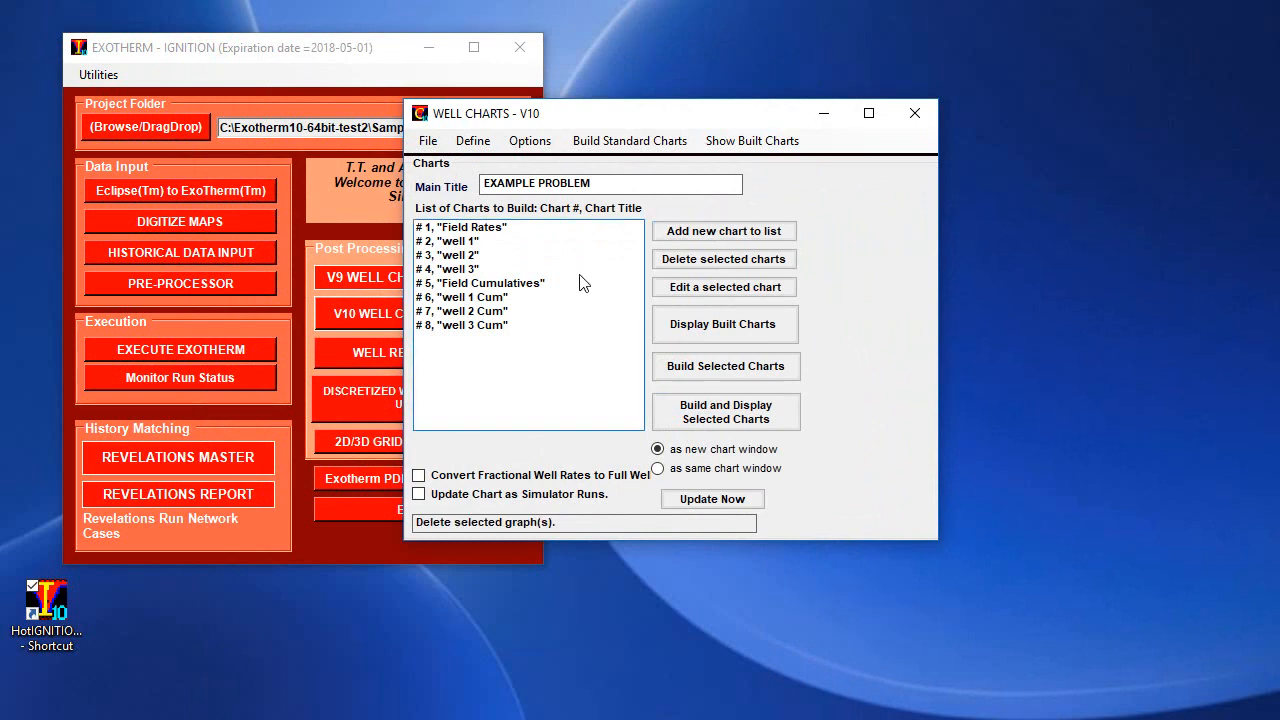
Build and display chart # 3, "well 2", and arrange its window so the list of charts is accessible.
click(462, 255)
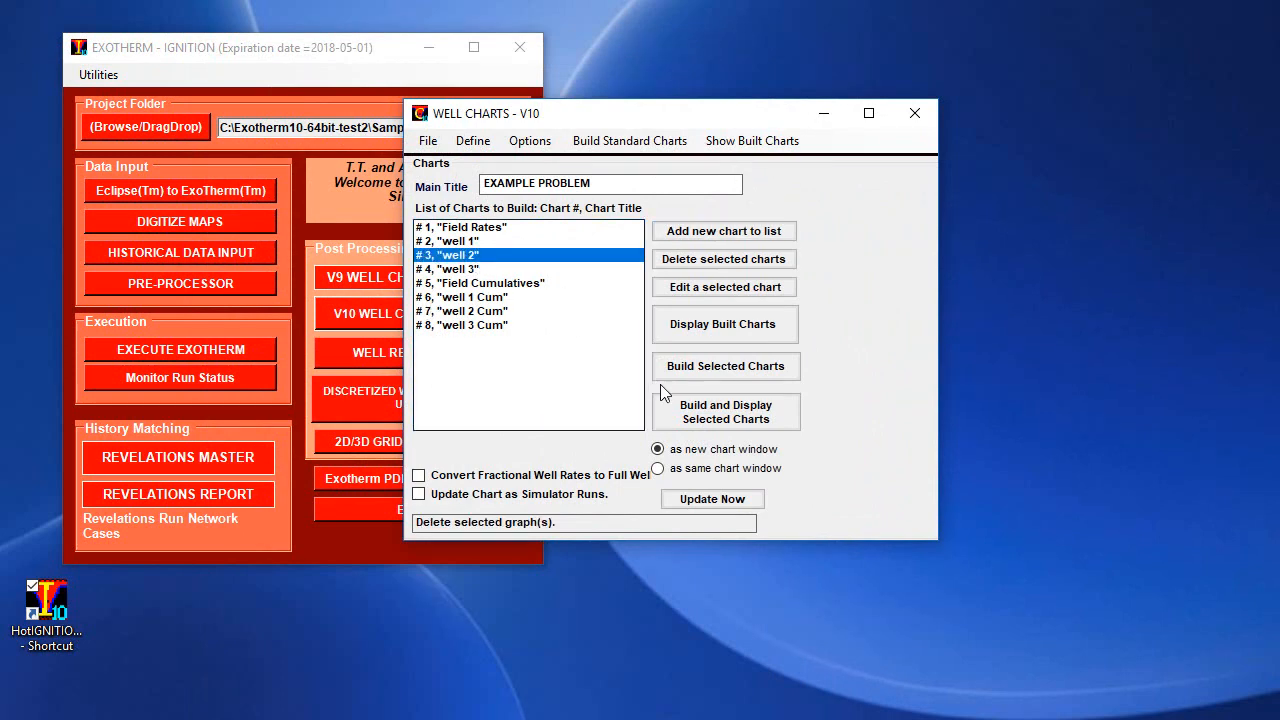
click(724, 418)
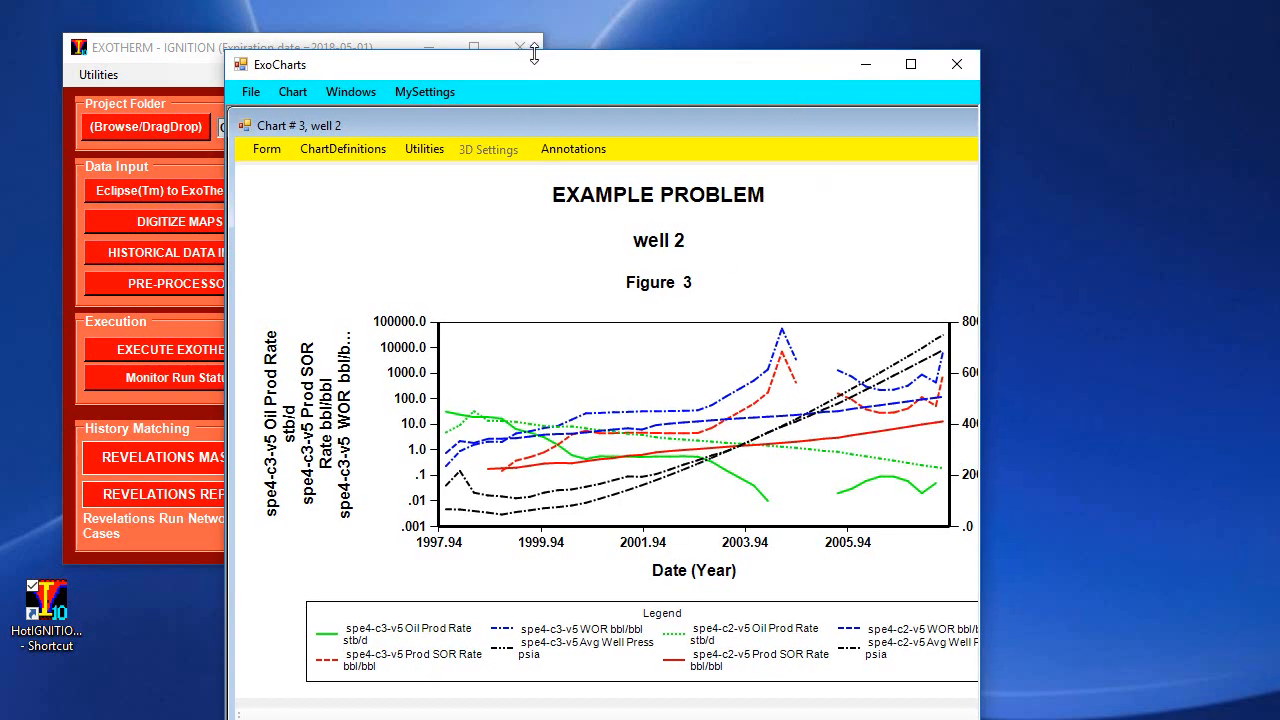
drag(534, 53, 497, 25)
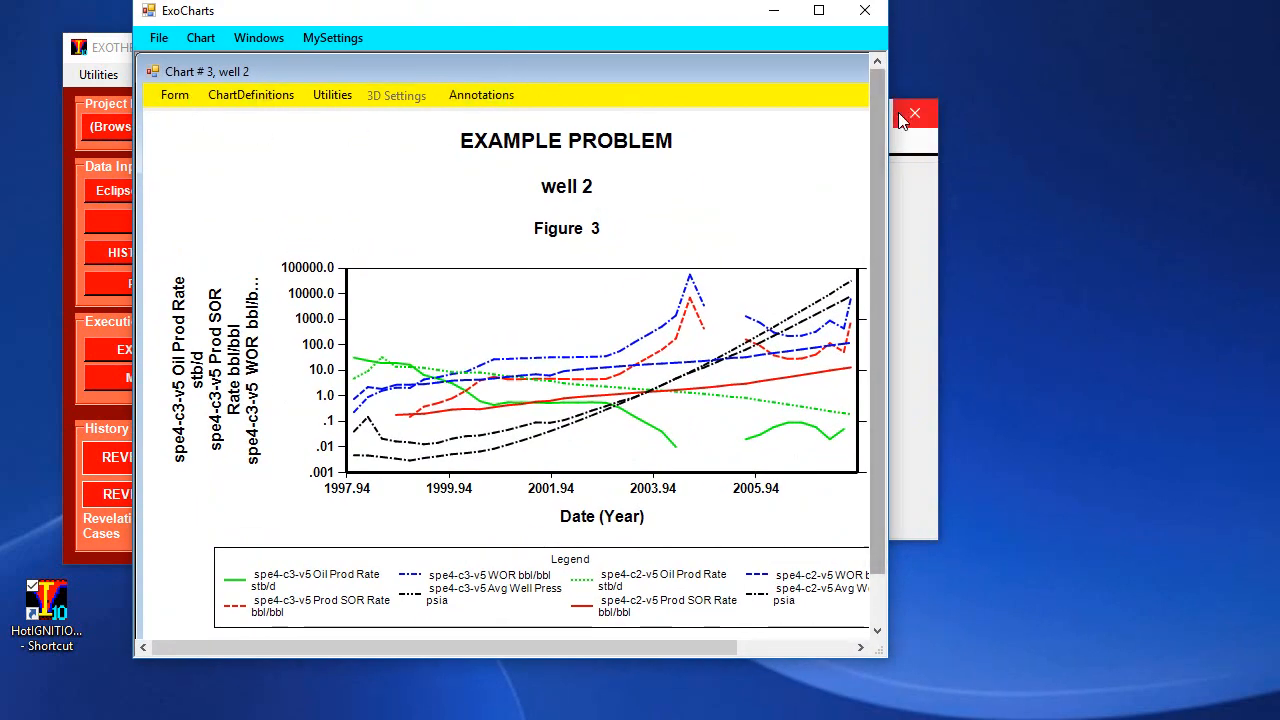
drag(887, 108, 1012, 104)
drag(808, 20, 796, 350)
Display chart # 4, "well 3", from the chart list and reposition the chart windows to view it.
double_click(503, 270)
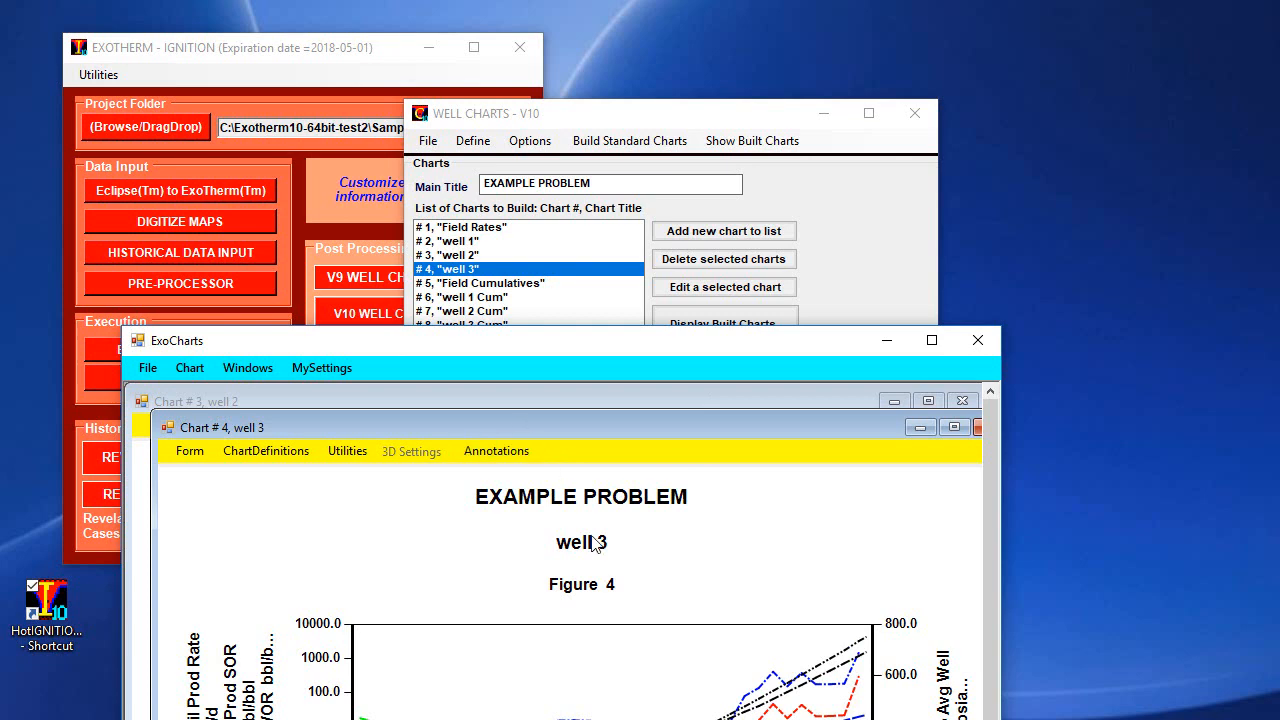
drag(541, 427, 569, 490)
drag(617, 351, 627, 81)
Exit ExoCharts without saving the charts, and close the Well Charts utility.
click(988, 77)
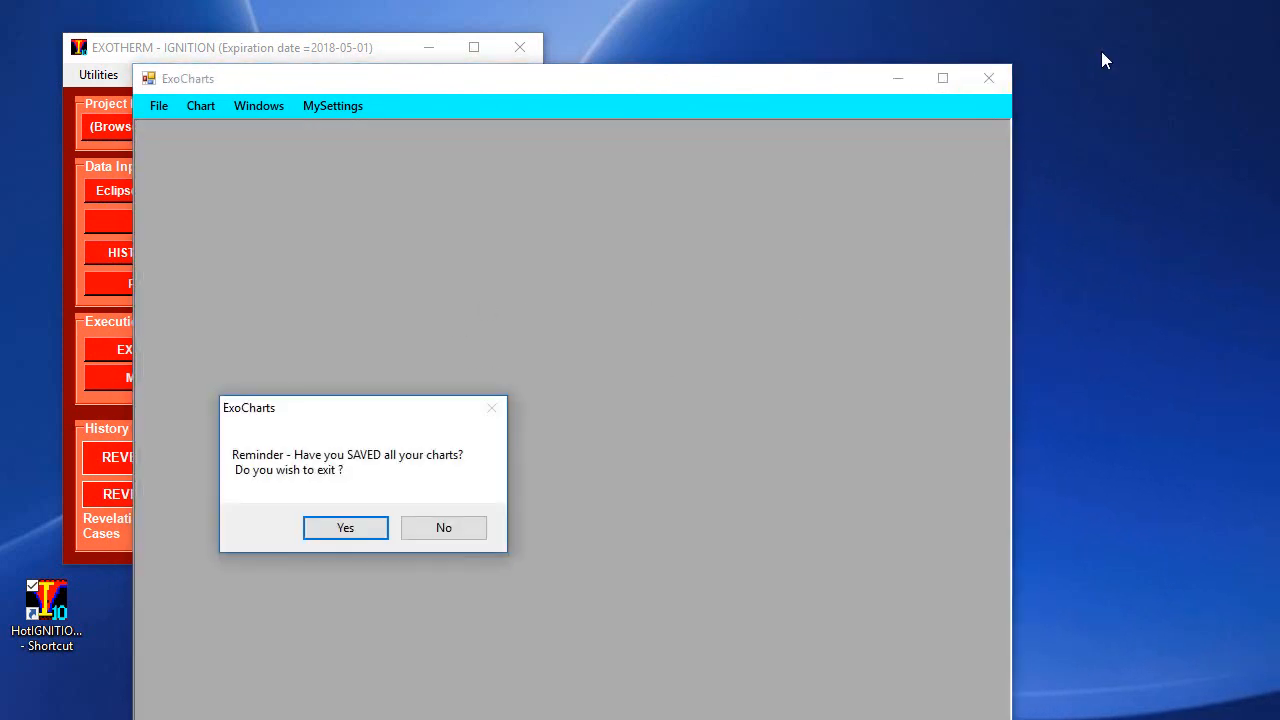
click(450, 531)
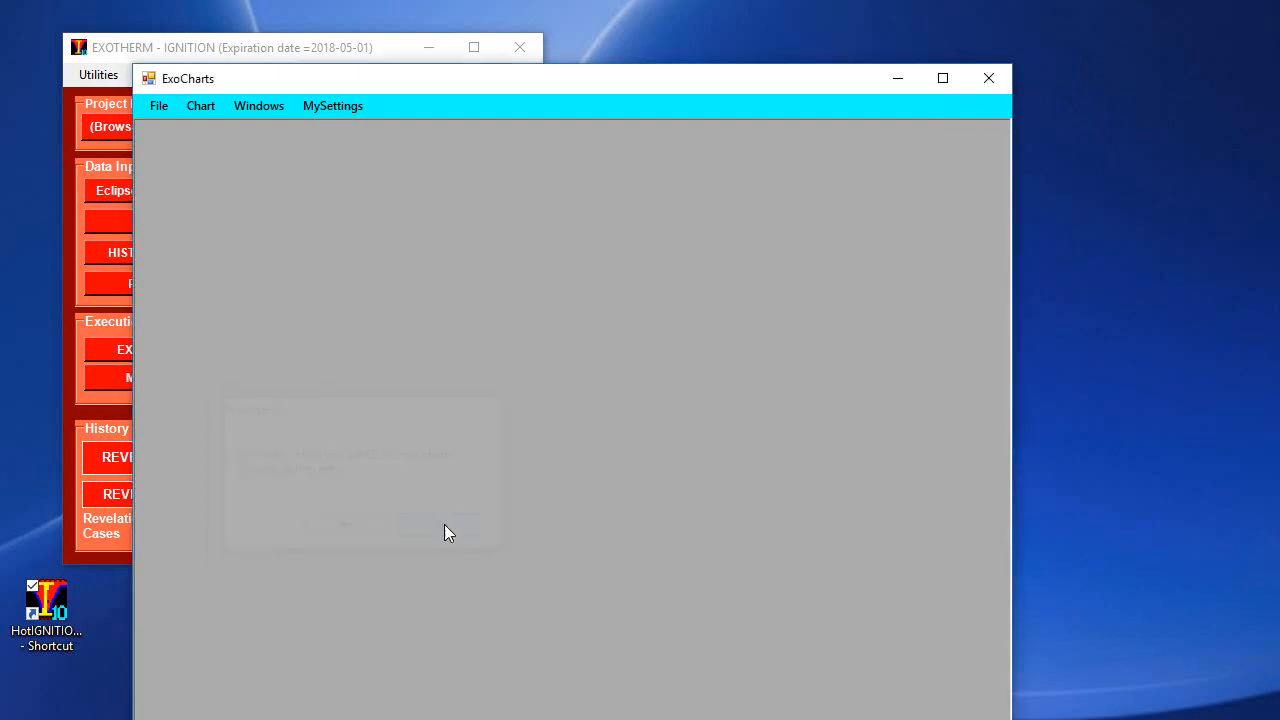
click(989, 77)
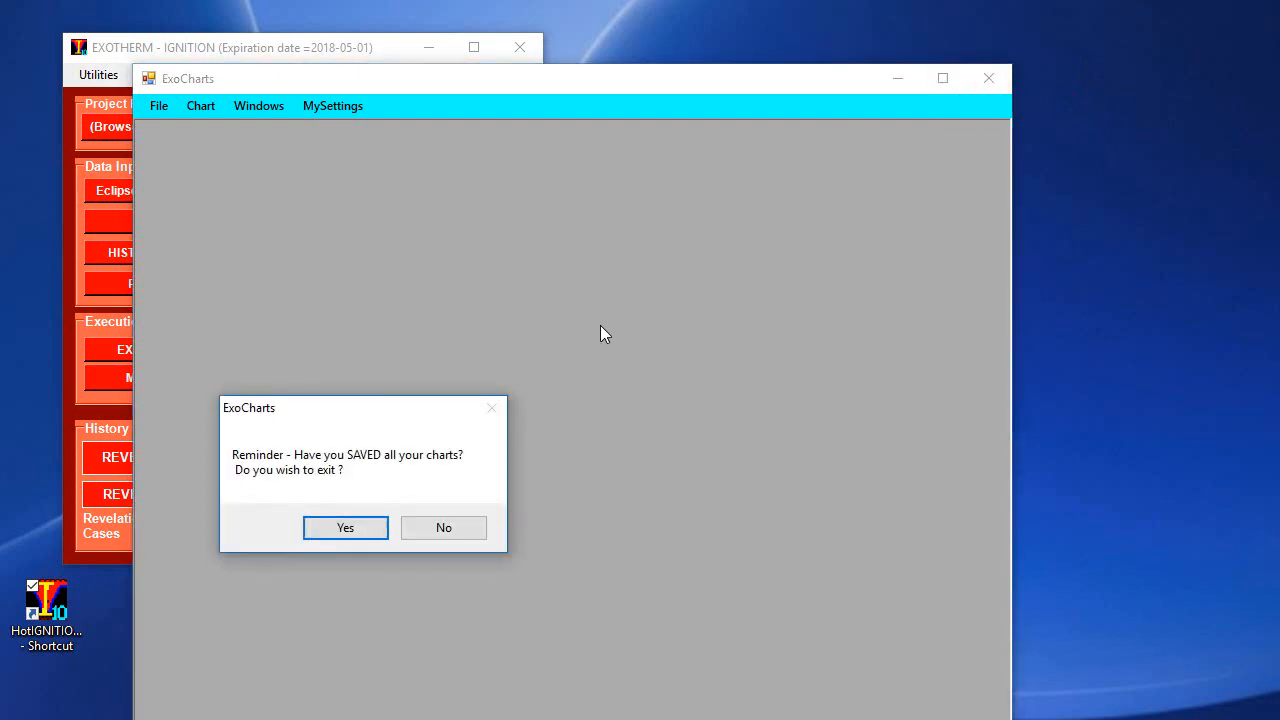
click(355, 531)
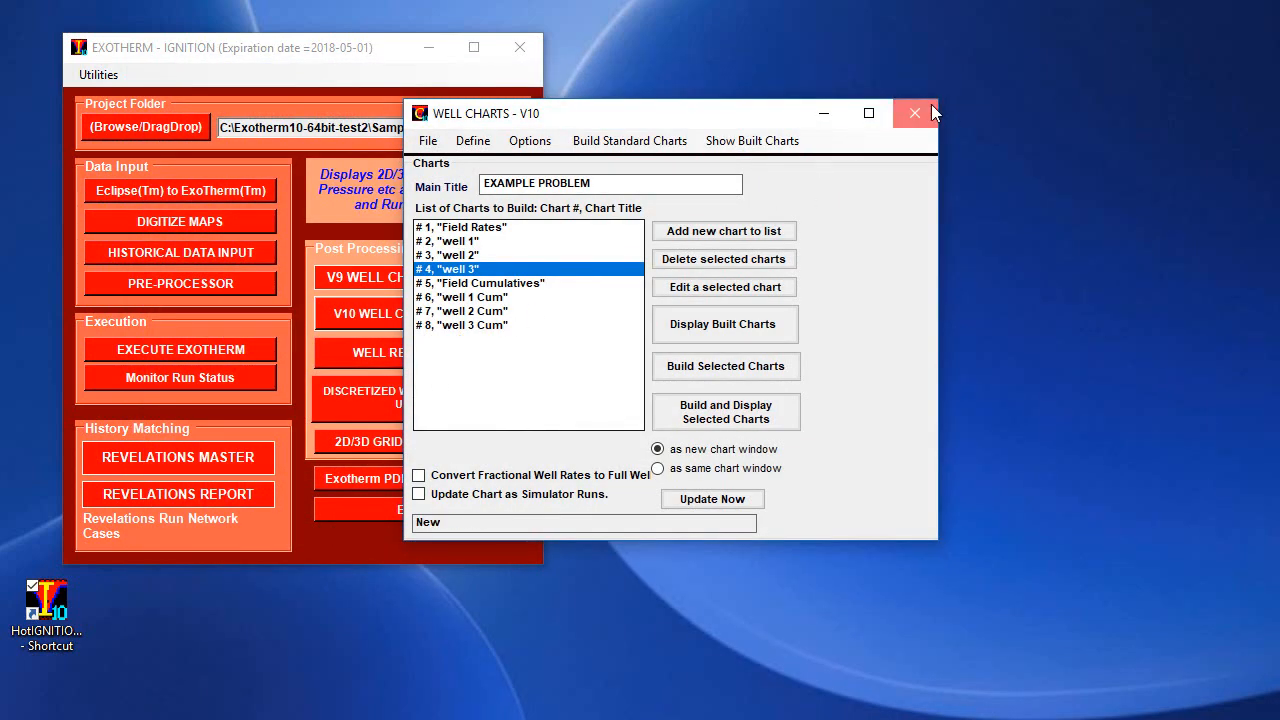
click(931, 112)
click(340, 532)
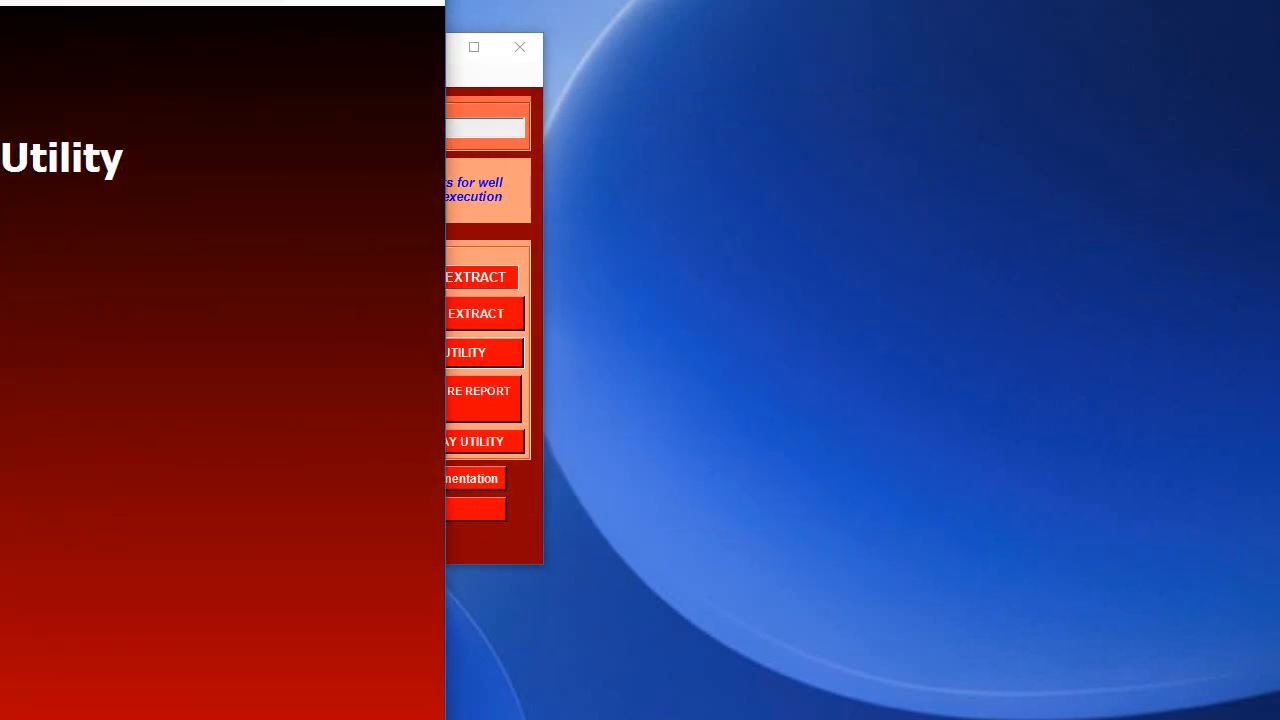
Bring the Well Report Utility window fully into view and open the results file spe4-c2-v5.wll in it.
drag(74, 0, 590, 2)
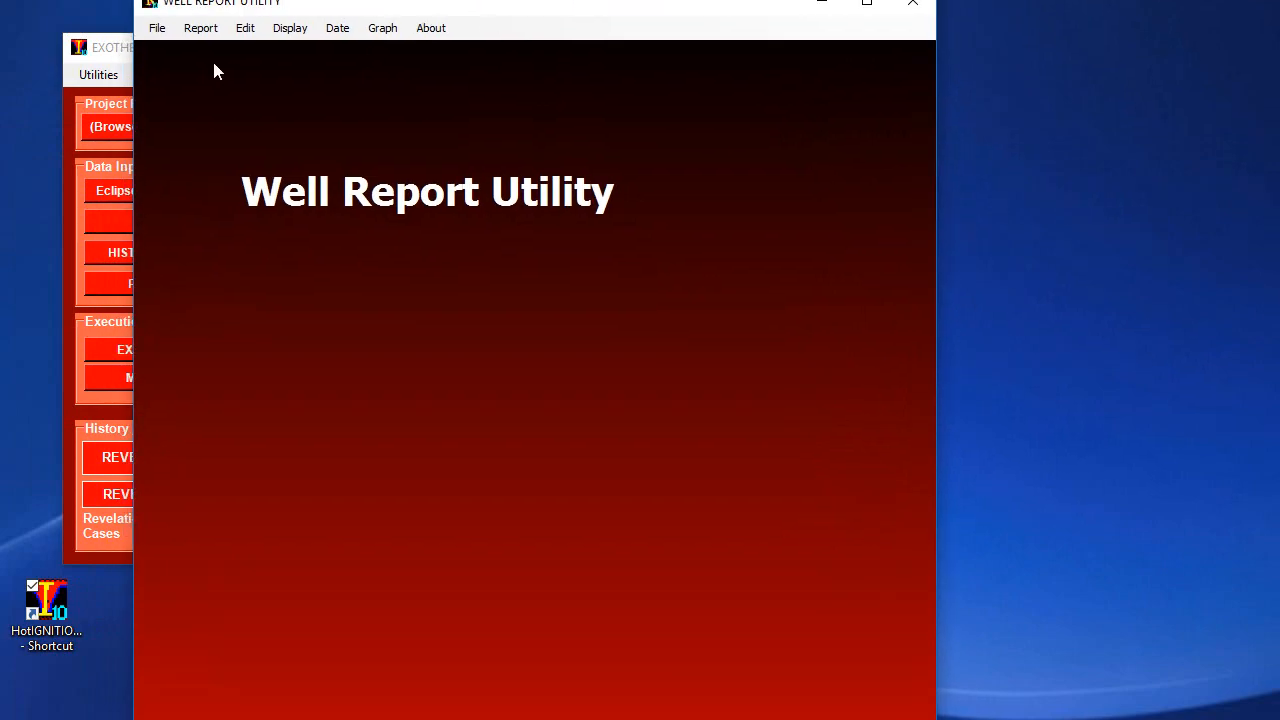
click(162, 29)
click(184, 58)
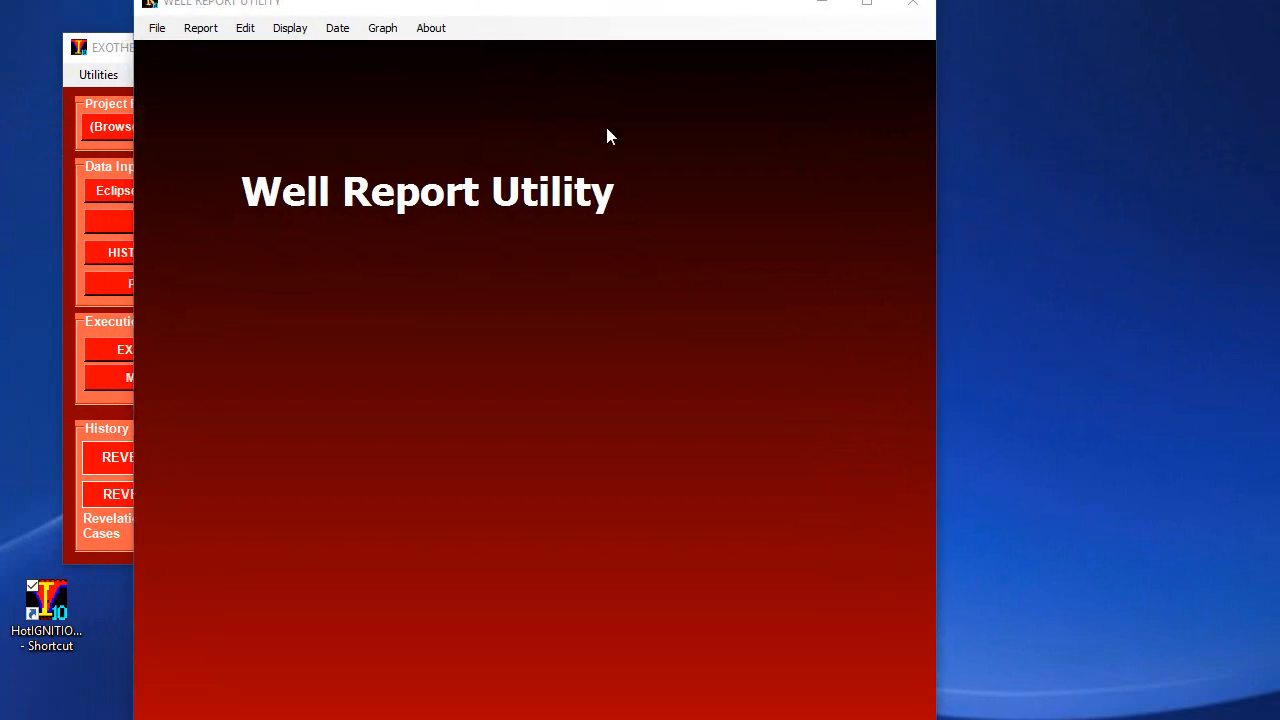
double_click(588, 186)
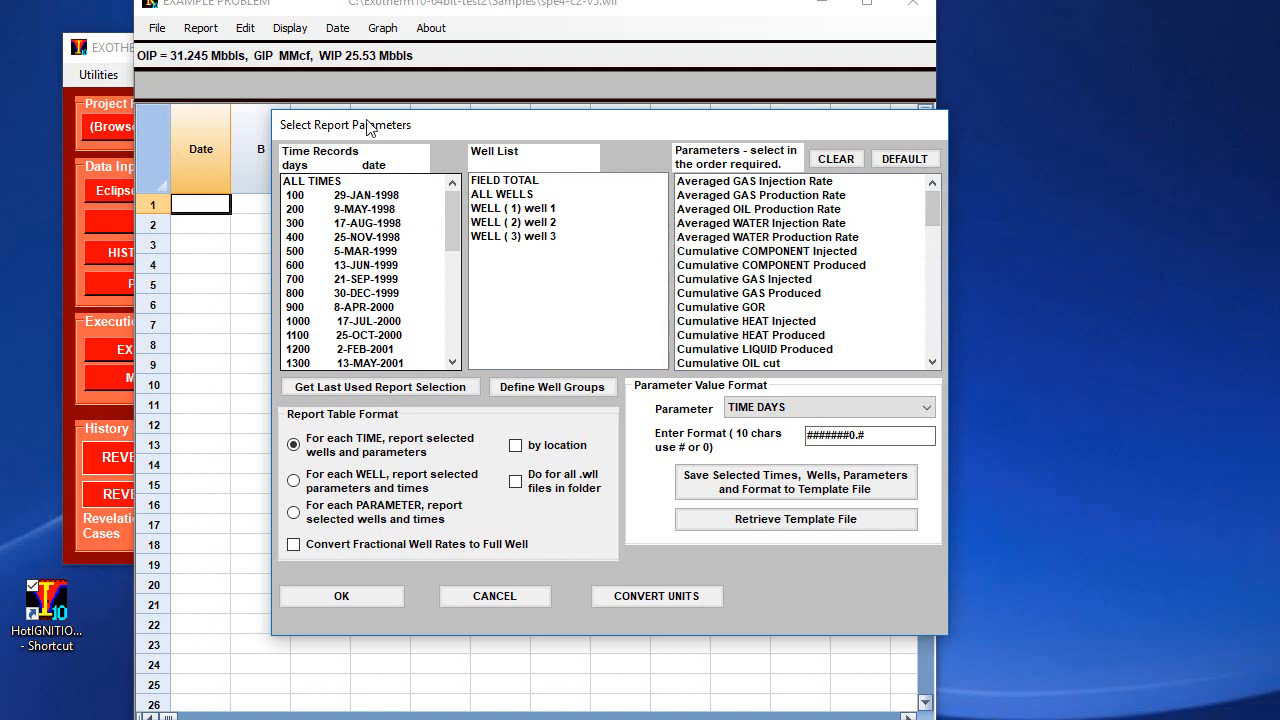
Create a report per well covering all times for well 2 with the Current LIQUID Production Rate parameter.
click(364, 184)
click(550, 222)
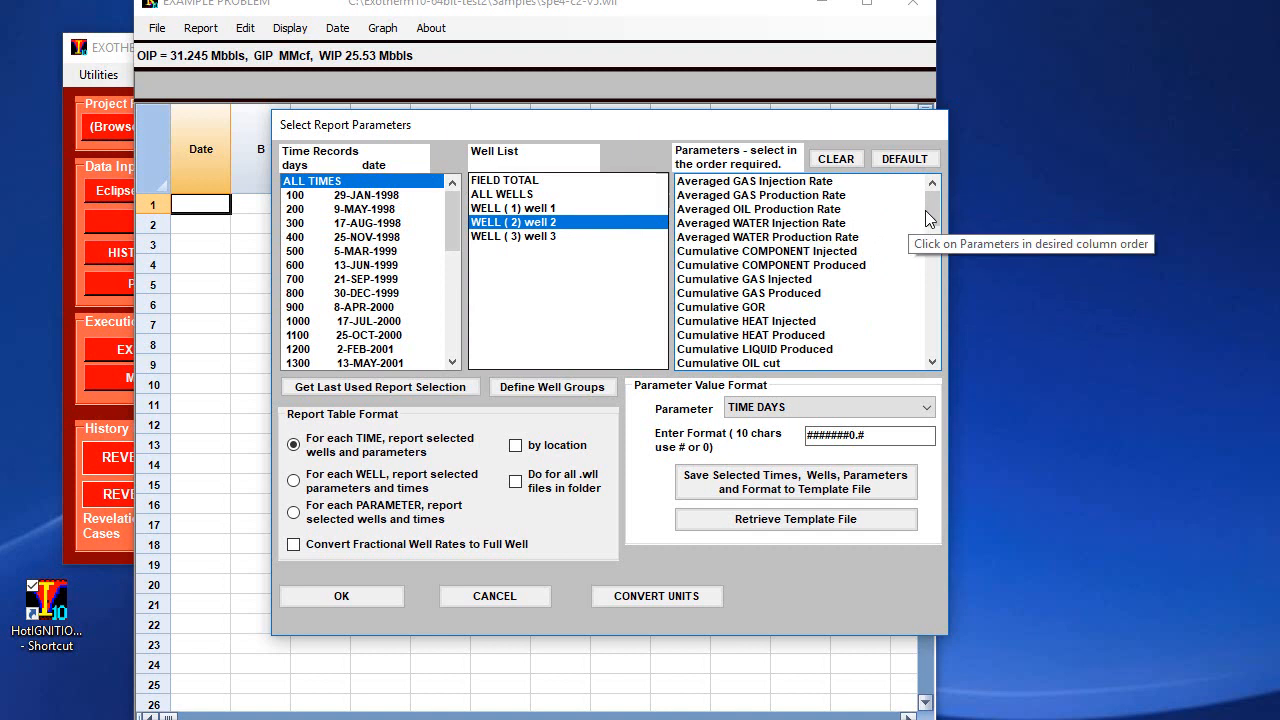
drag(933, 210, 952, 275)
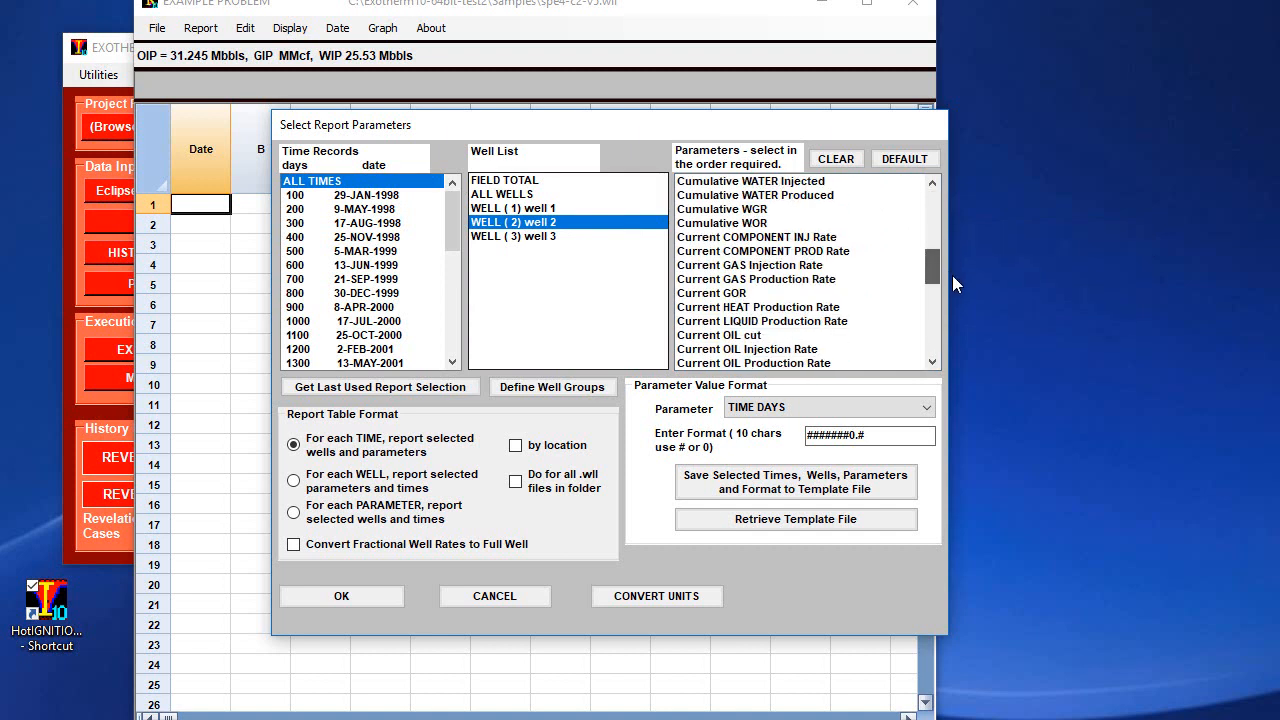
click(819, 267)
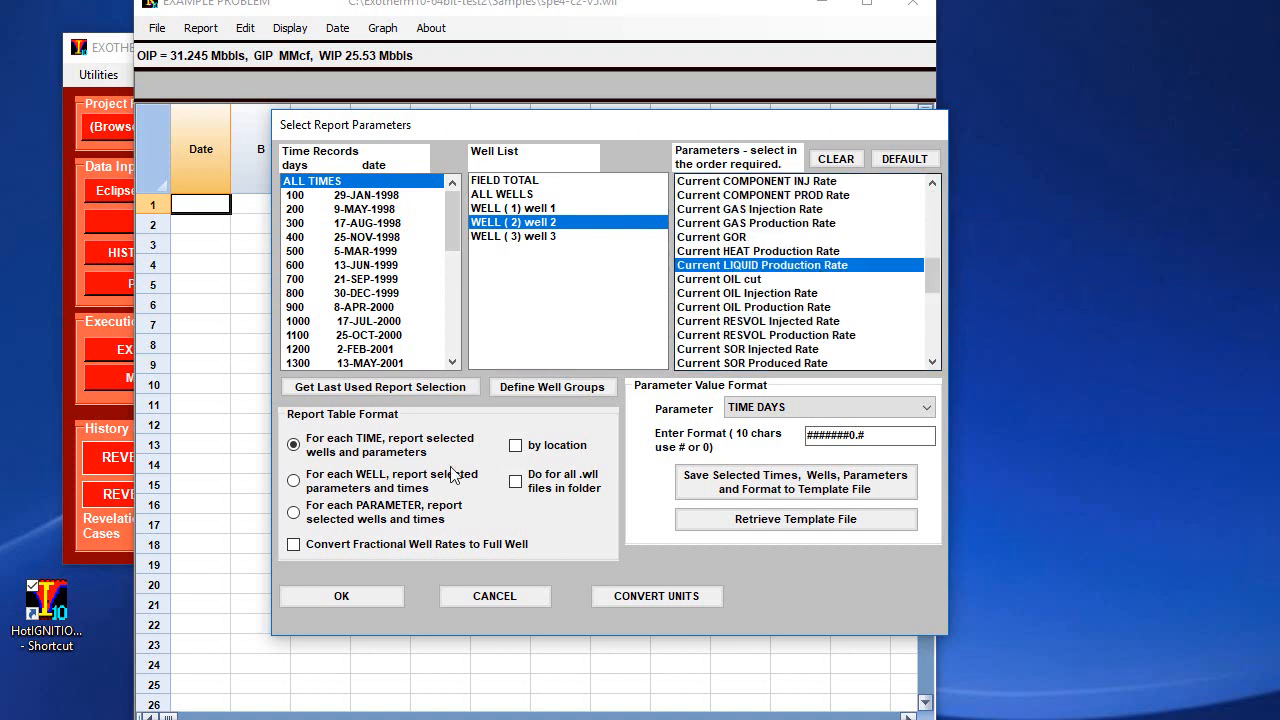
click(364, 480)
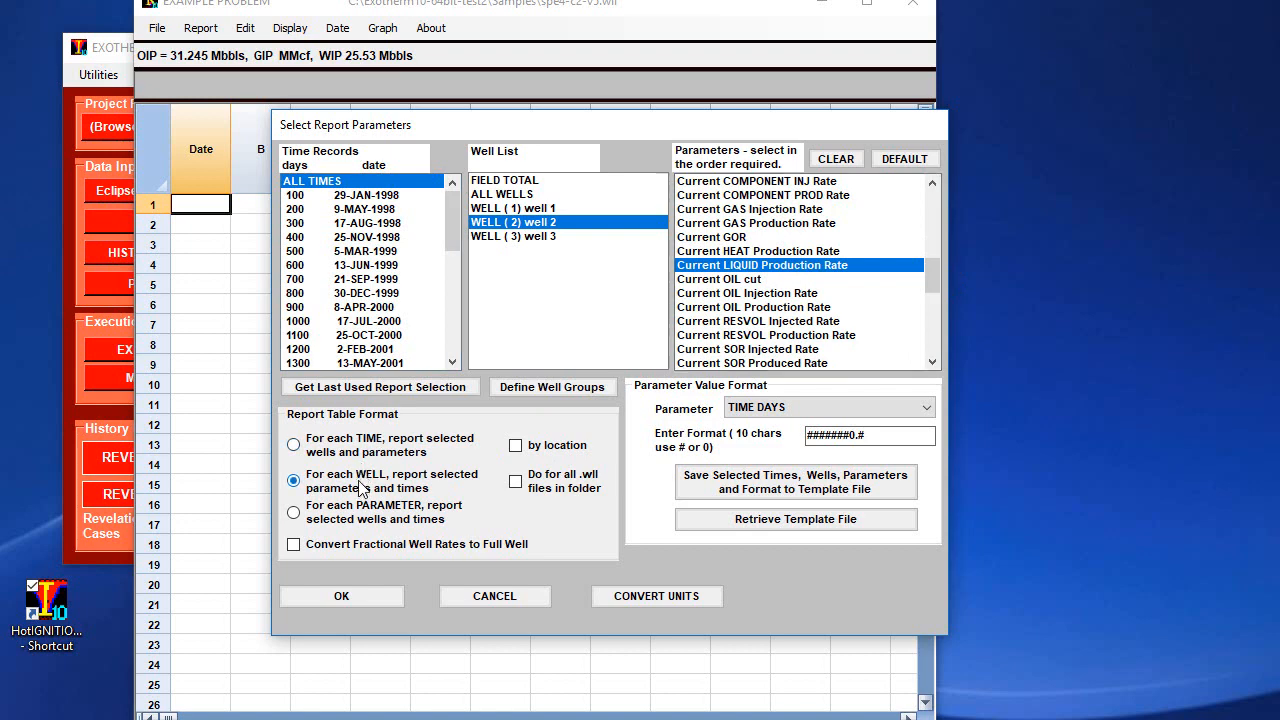
click(341, 597)
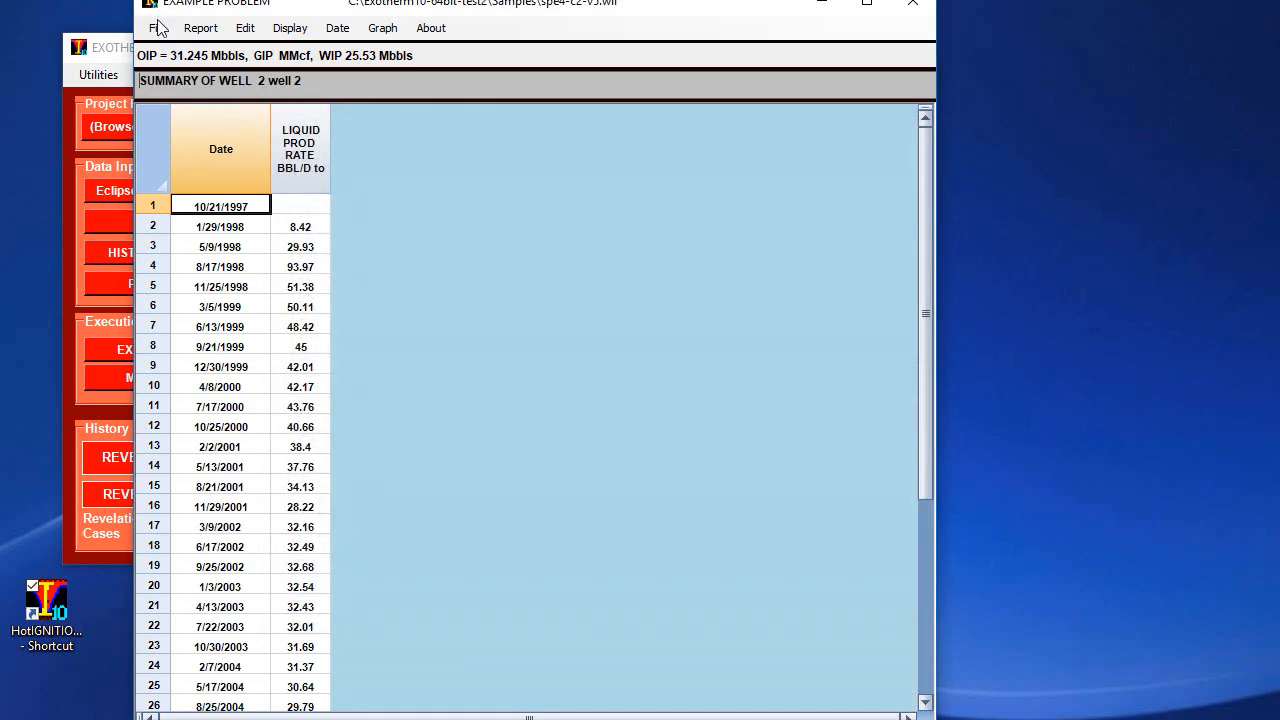
Add the Current STEAM Production Rate and WELL Avg/Cell PRESSURE parameters to the well 2 report and regenerate it.
click(203, 30)
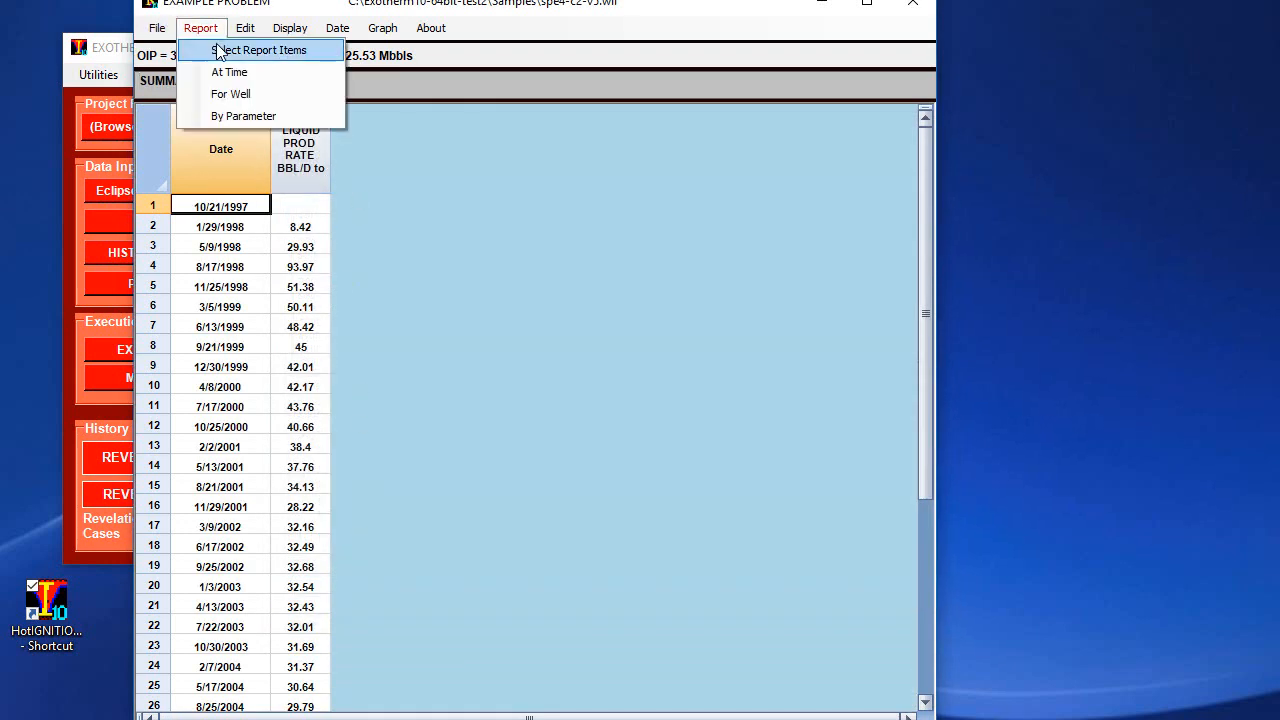
click(222, 50)
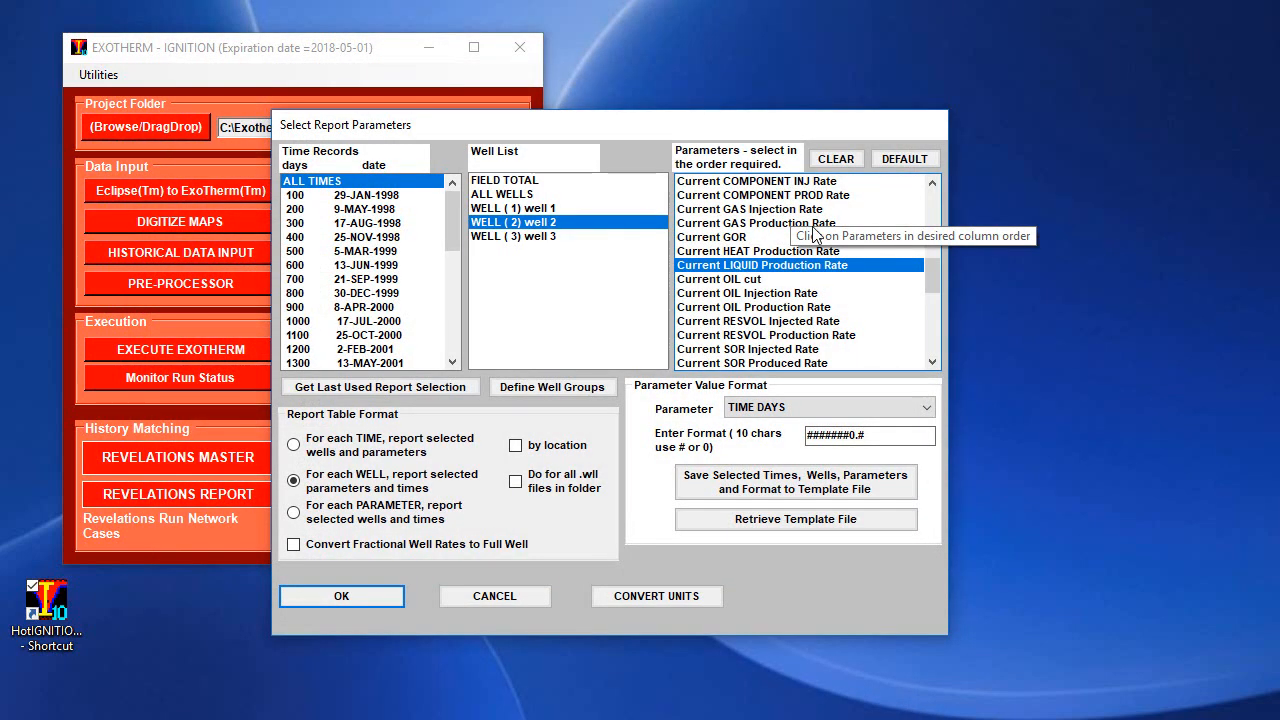
mouse_move(927, 272)
mouse_down()
mouse_move(939, 312)
mouse_move(934, 288)
mouse_up()
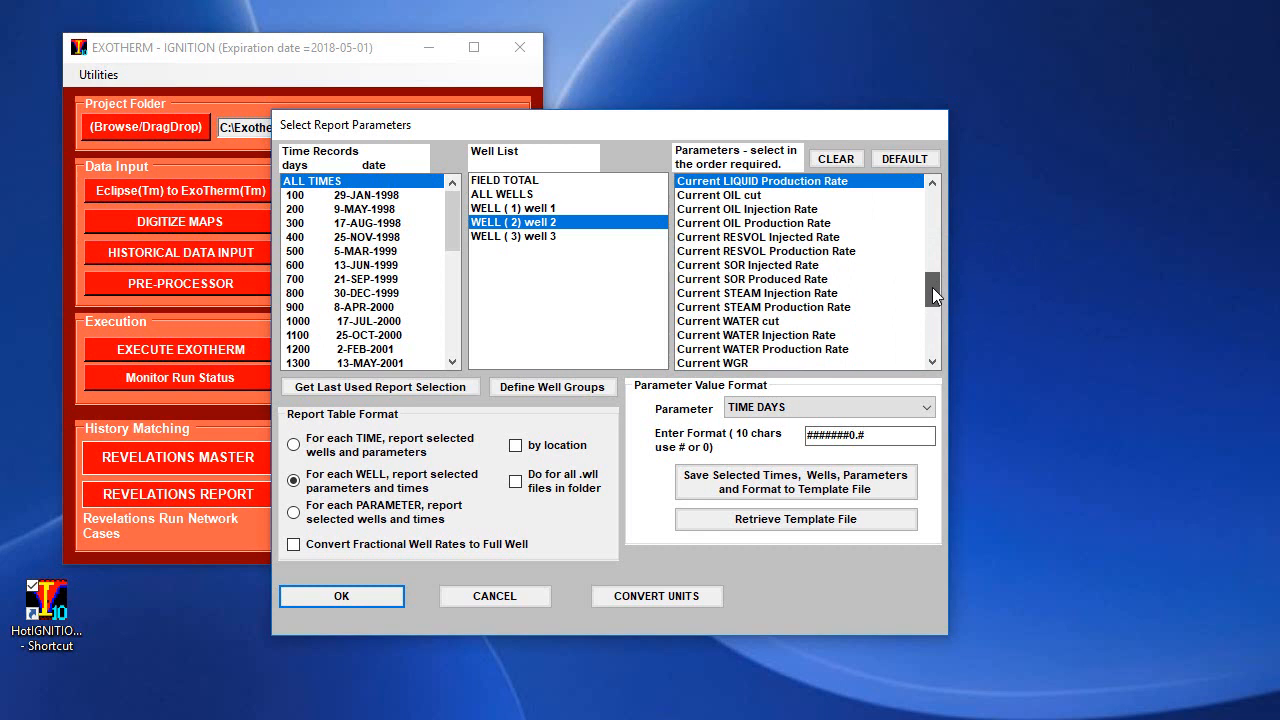
click(826, 307)
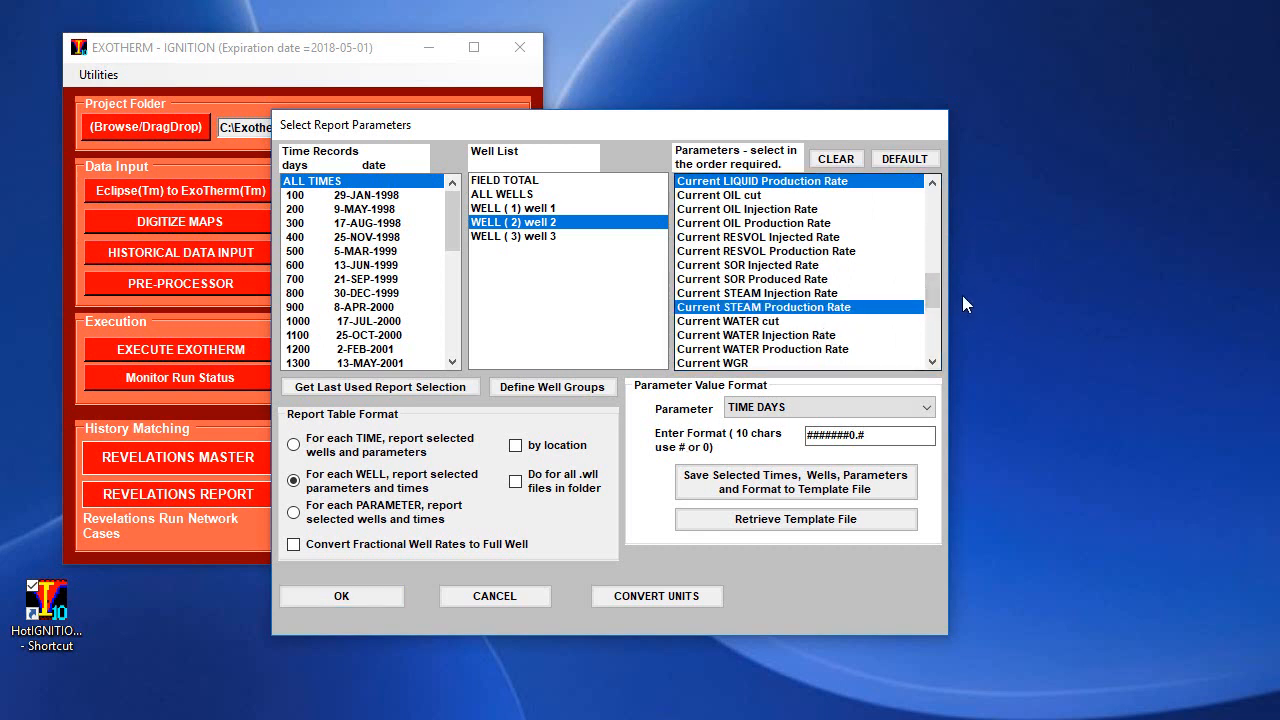
drag(935, 292, 950, 350)
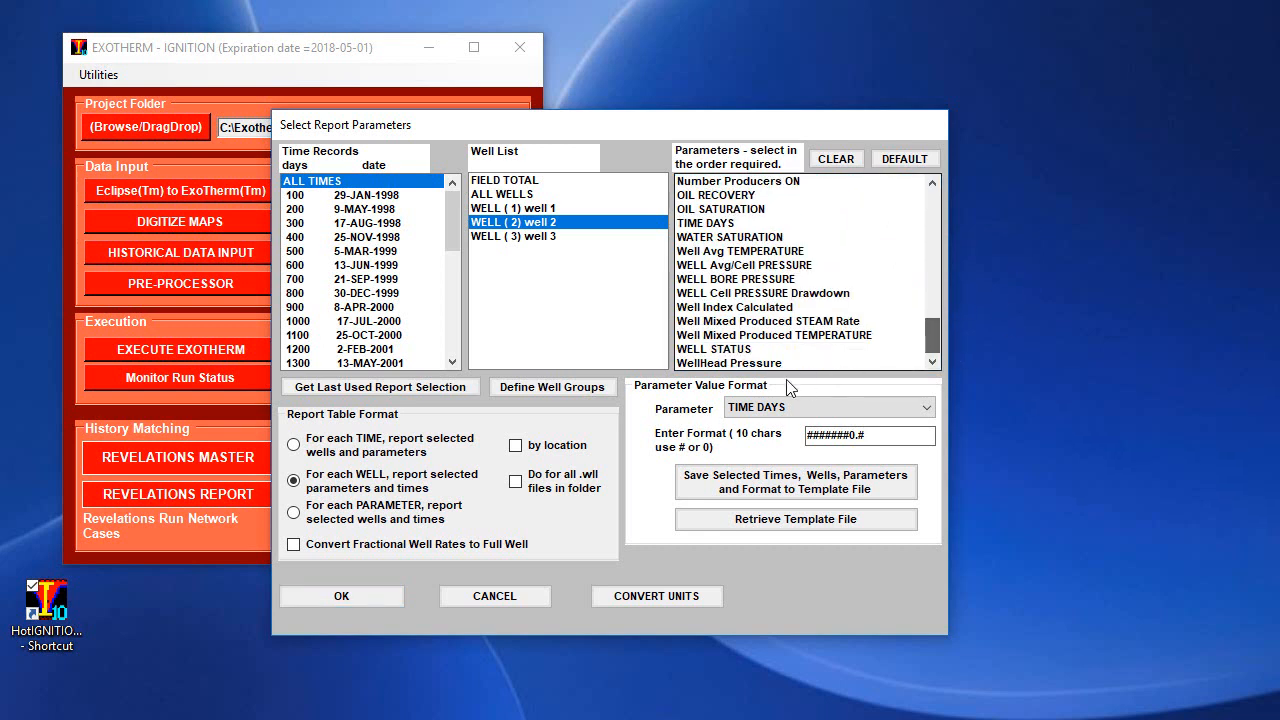
click(866, 337)
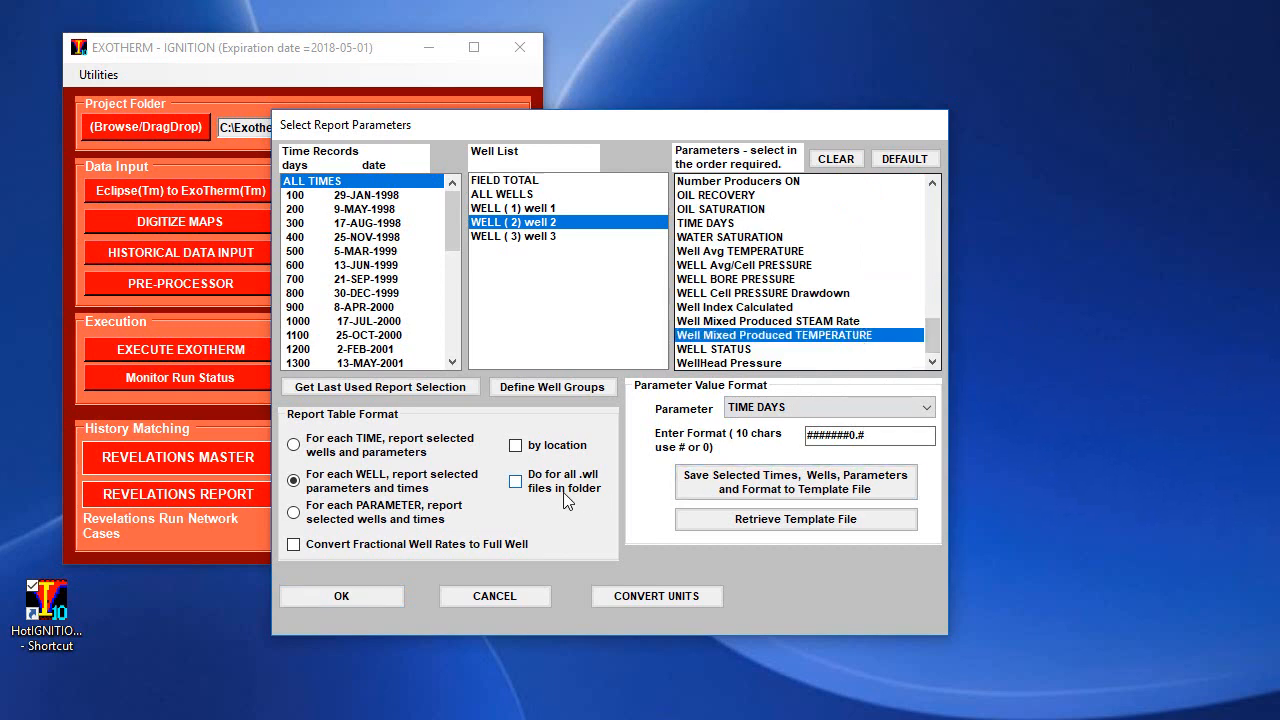
click(830, 338)
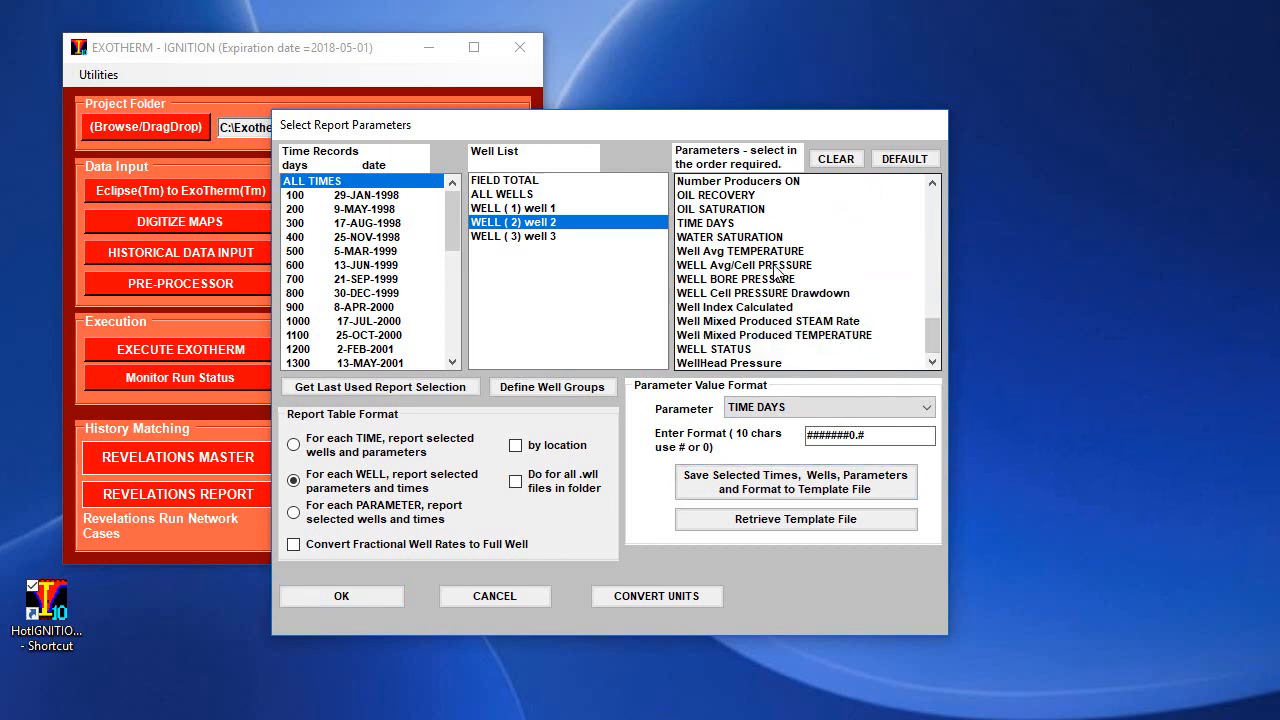
click(778, 266)
click(373, 596)
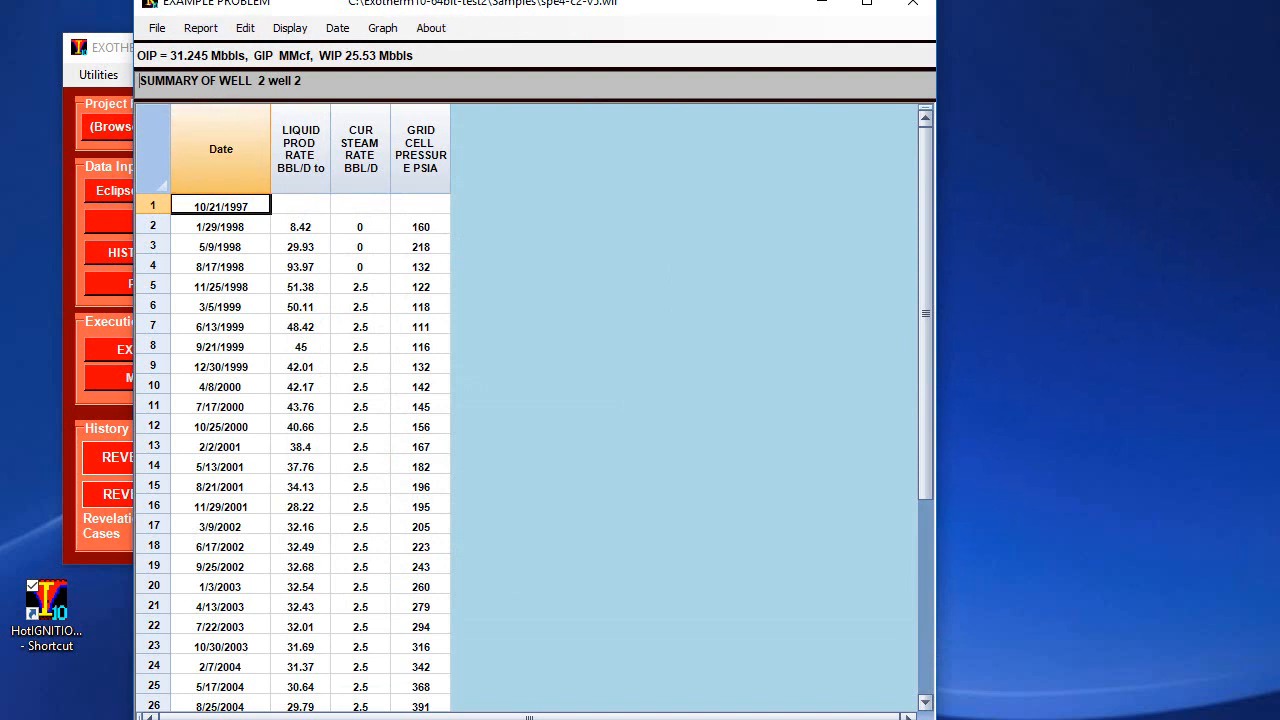
Bring the well 2 report window fully into view and exit the Well Report Utility.
drag(394, 4, 394, 147)
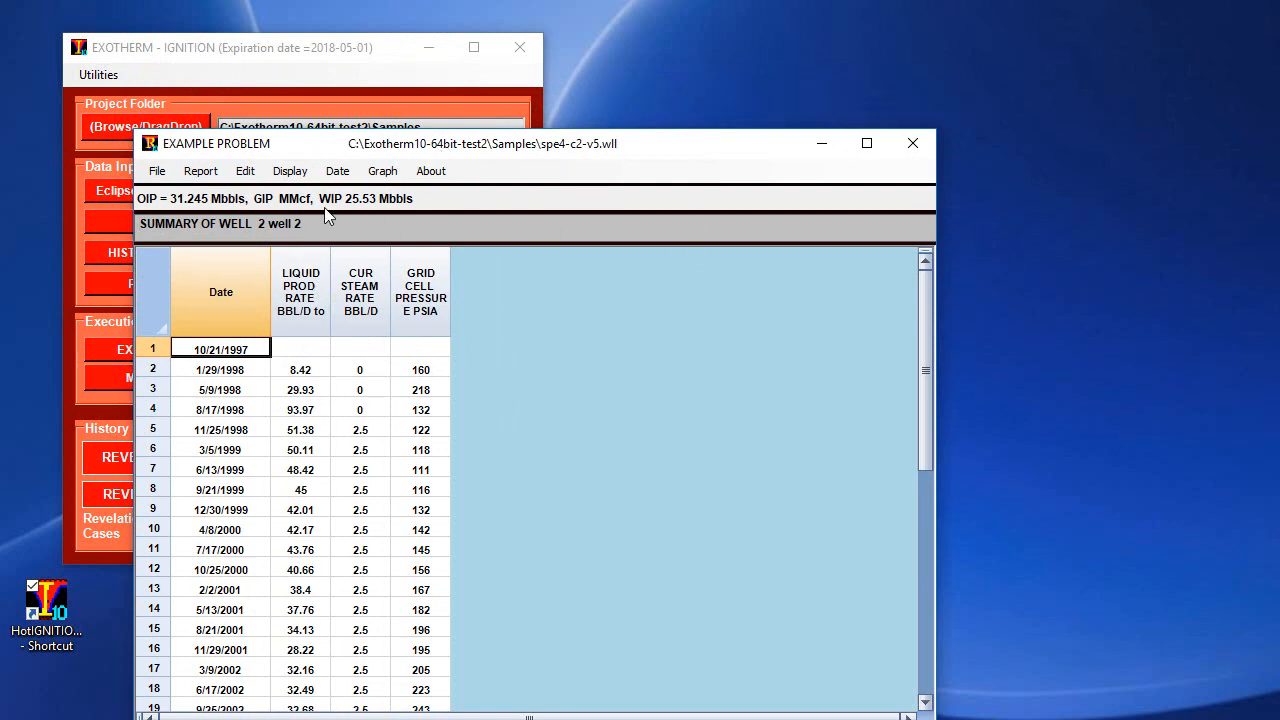
click(157, 172)
click(242, 318)
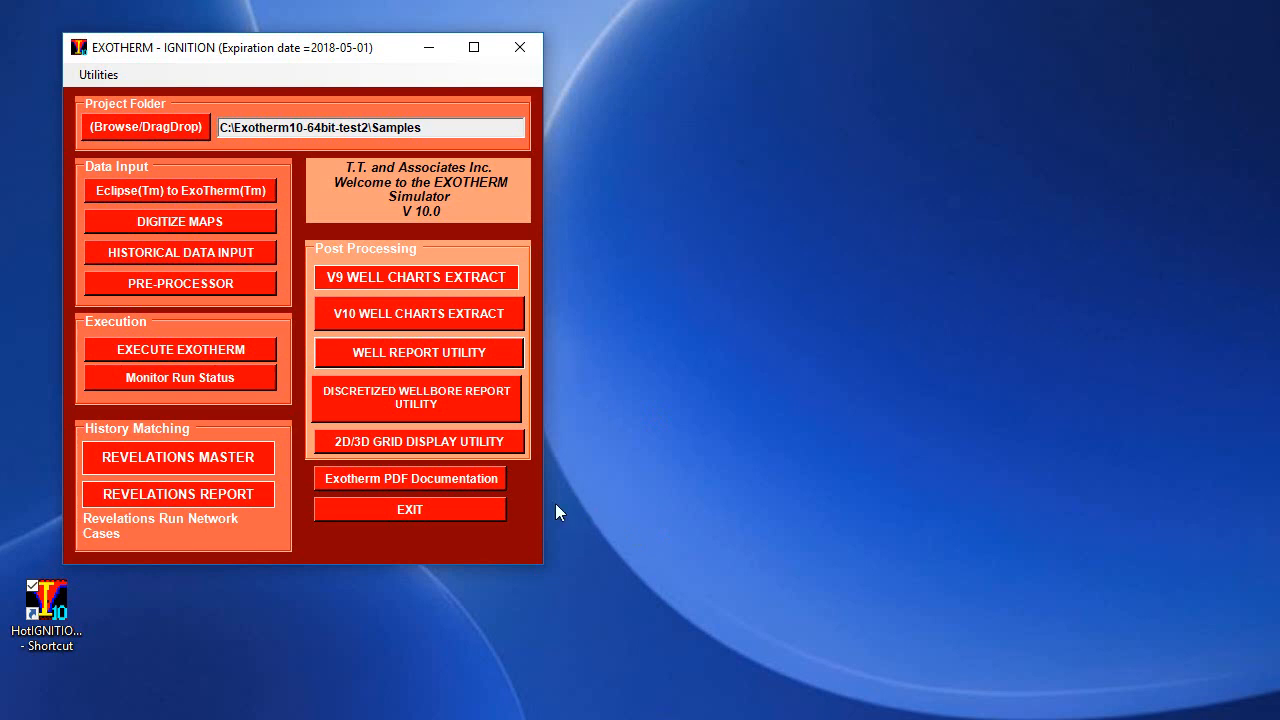
Open the 2D/3D Grid Display Utility, assign spe4-c2-v5.blk as file number 1, and process its information.
click(410, 443)
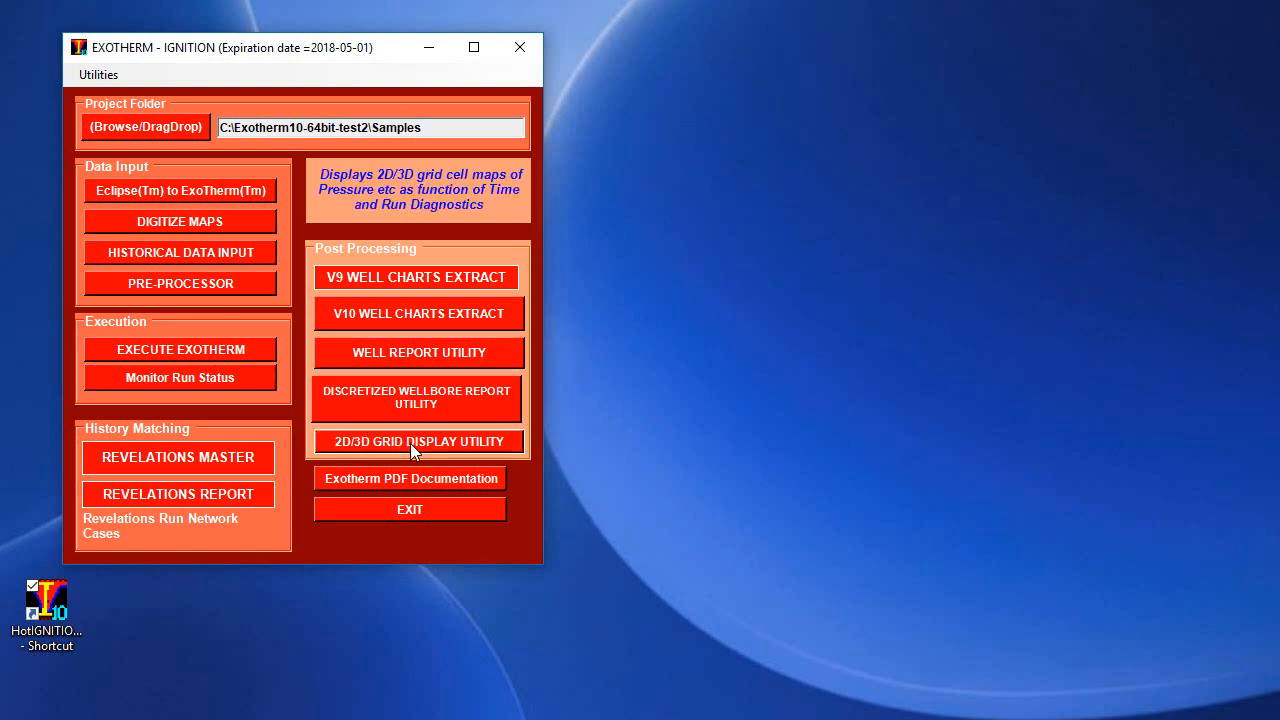
drag(259, 146, 502, 107)
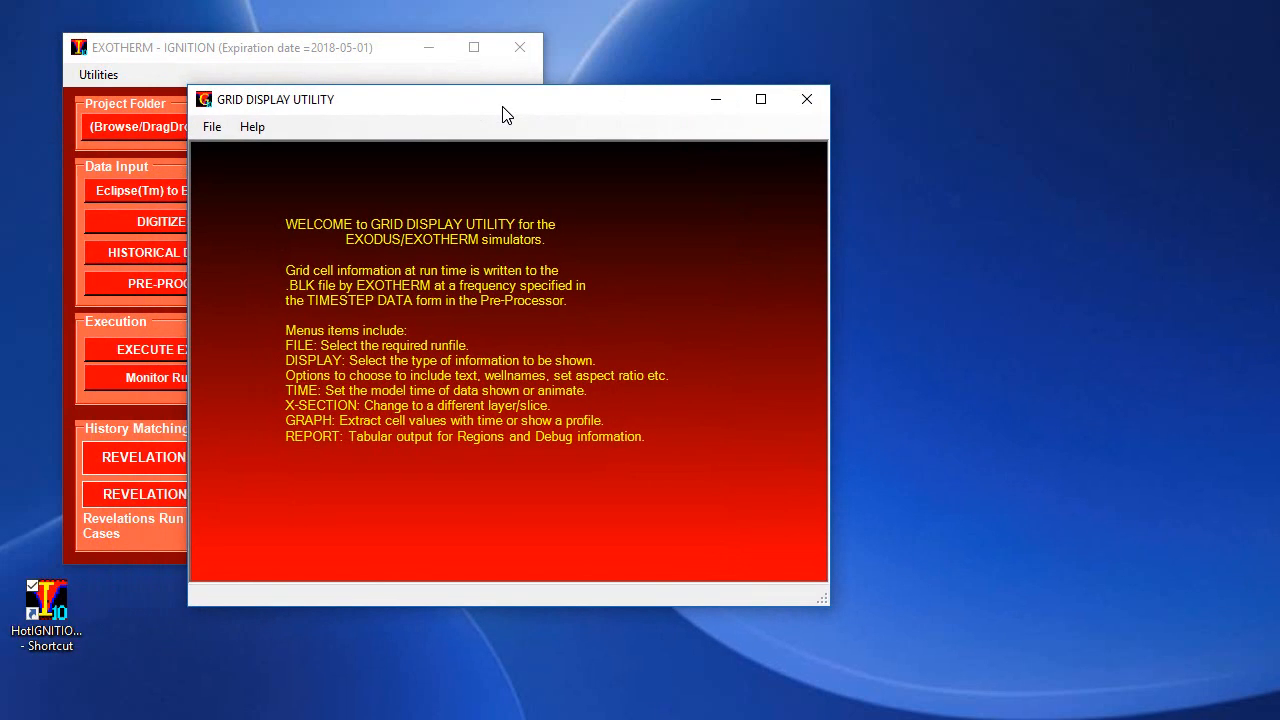
click(212, 126)
click(247, 149)
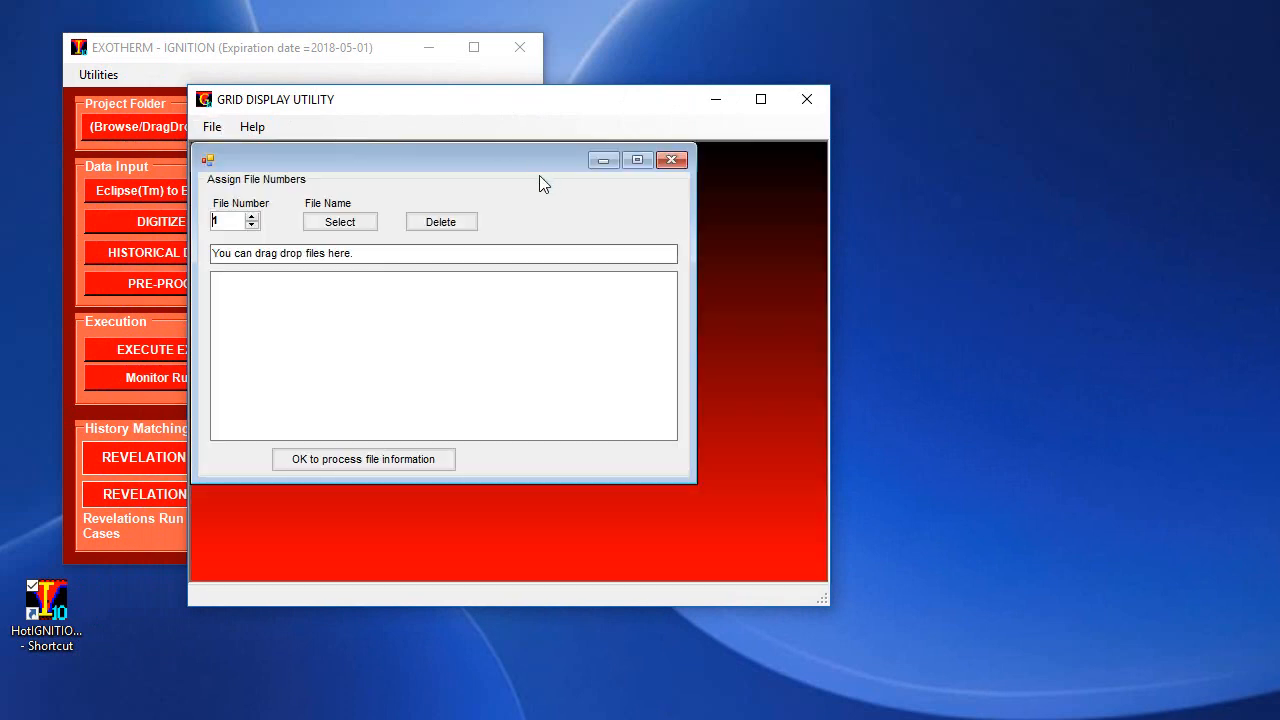
click(334, 220)
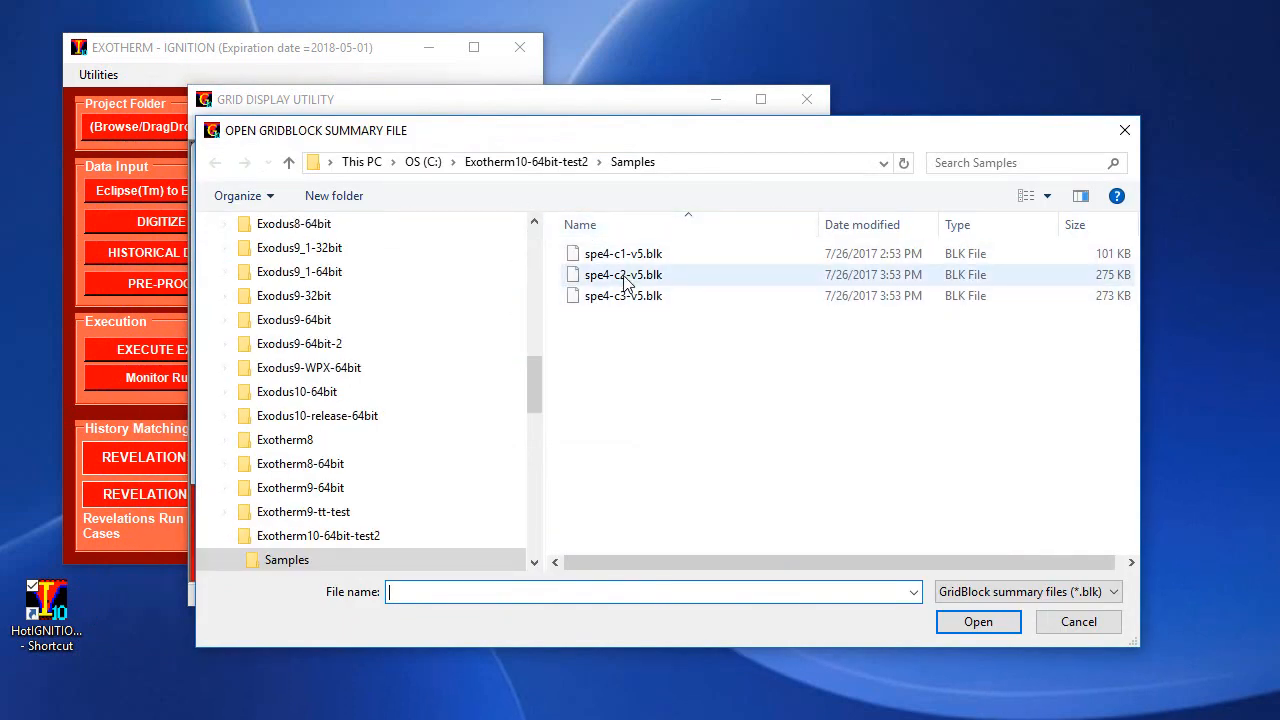
double_click(624, 275)
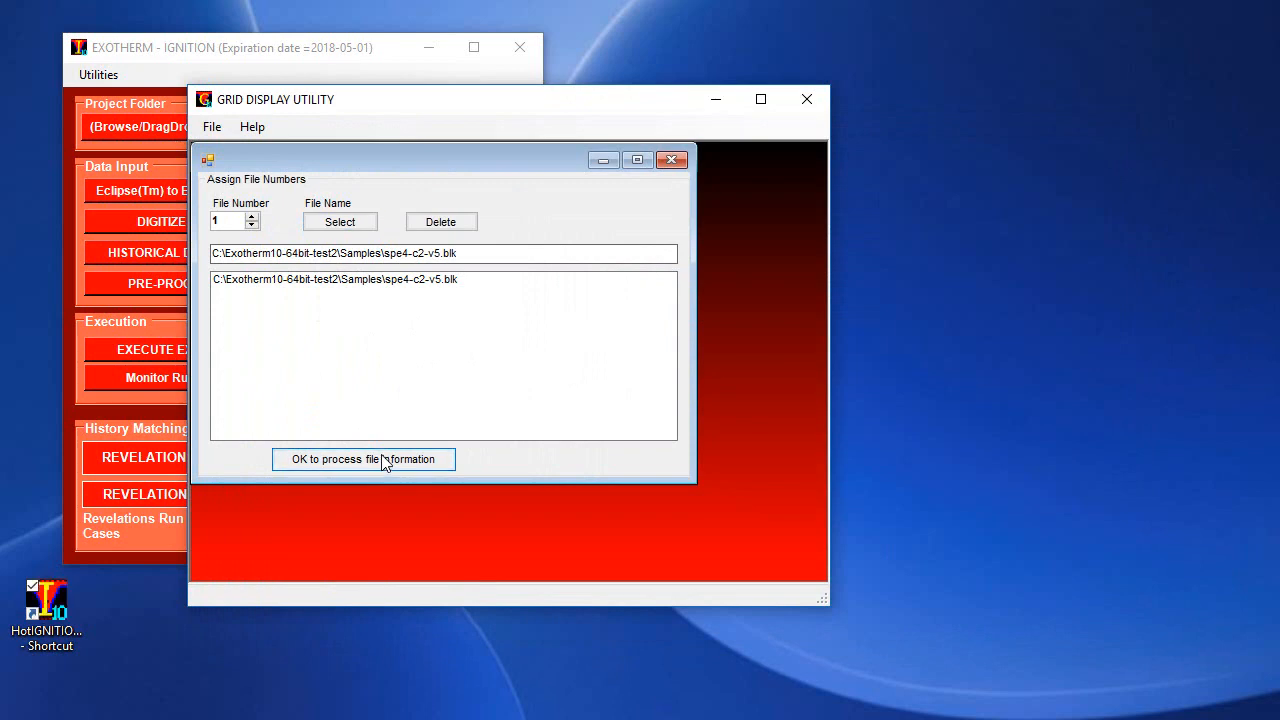
click(383, 461)
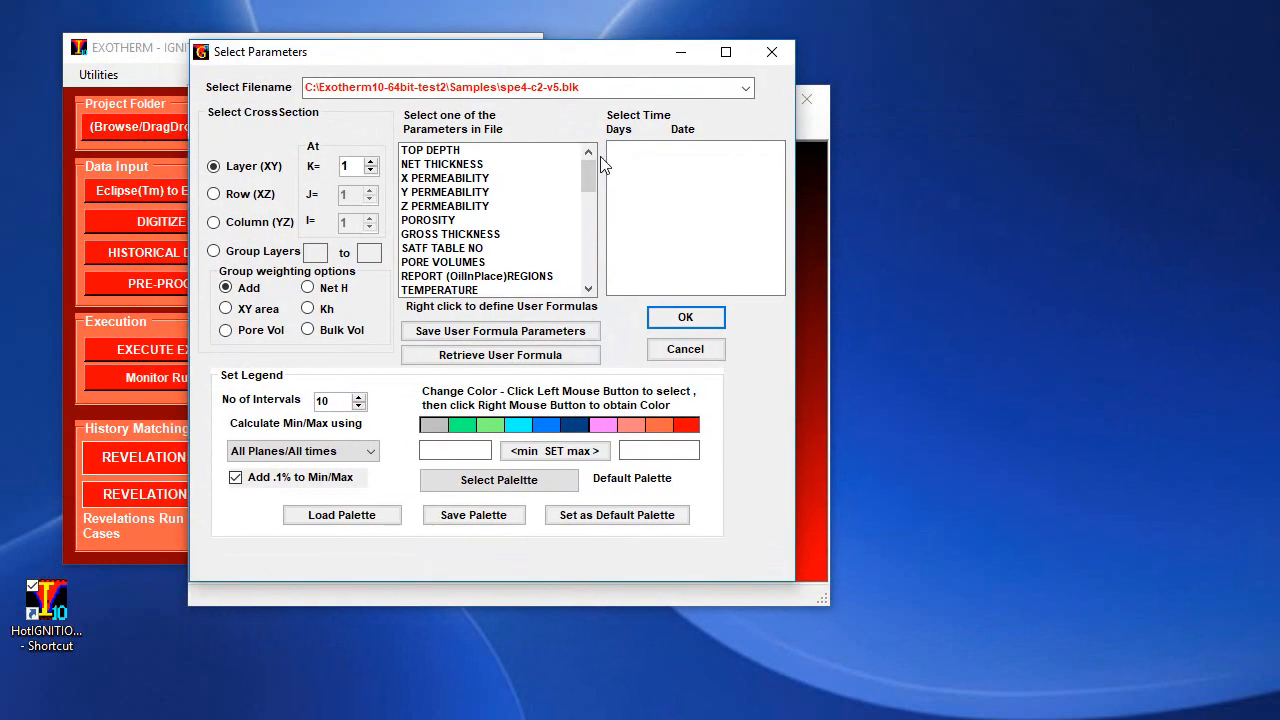
Display the TEMPERATURE map of layer K=1 at 500 days (5-MAR-1999) and animate it through time.
click(506, 290)
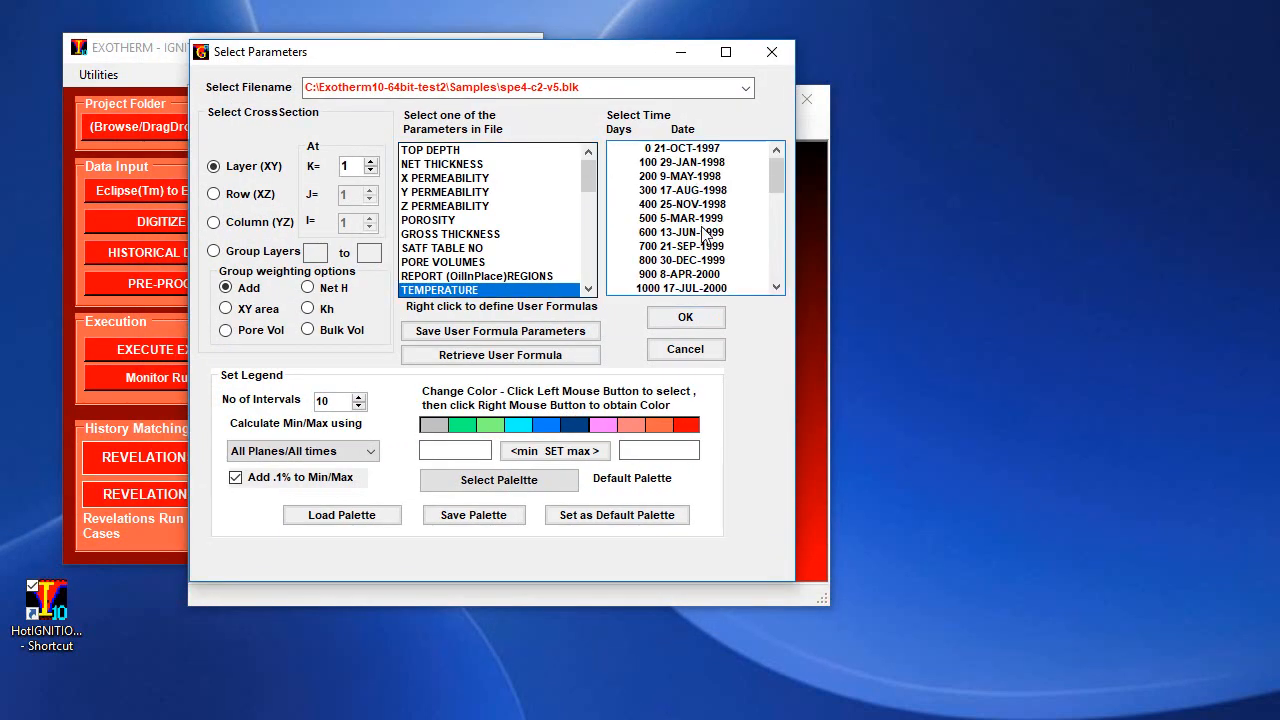
click(703, 224)
click(685, 317)
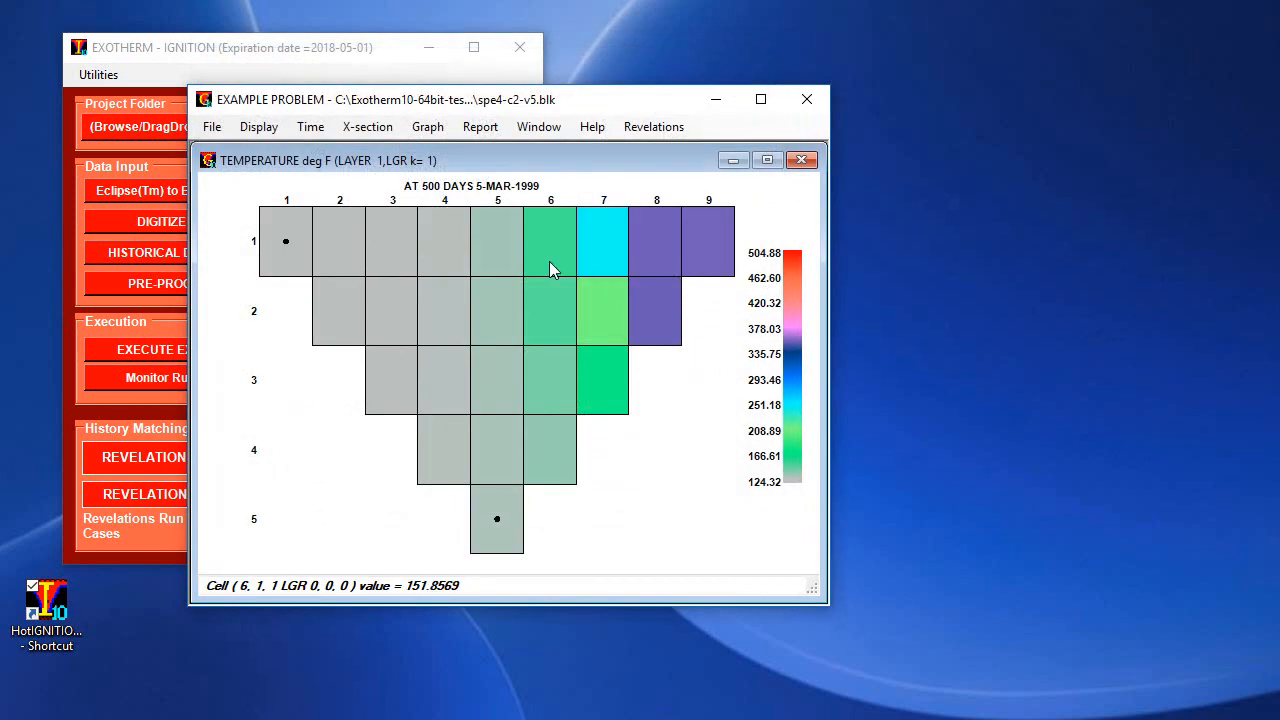
click(310, 127)
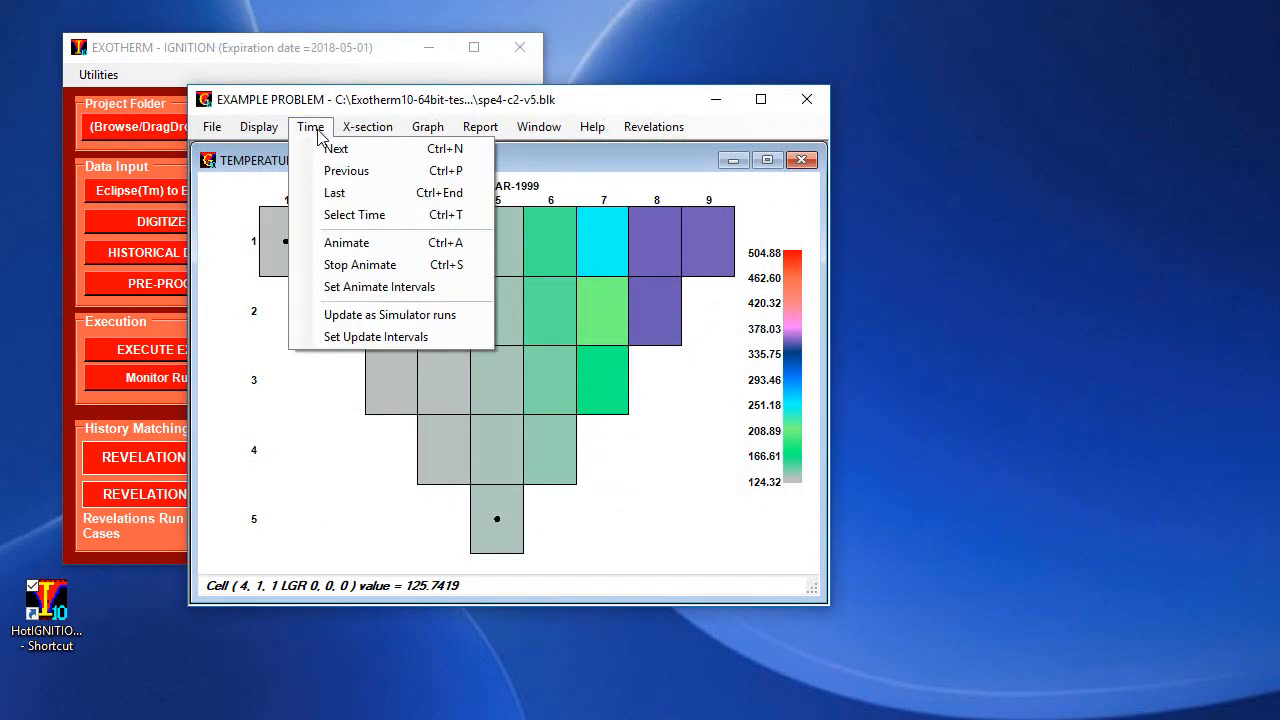
click(334, 240)
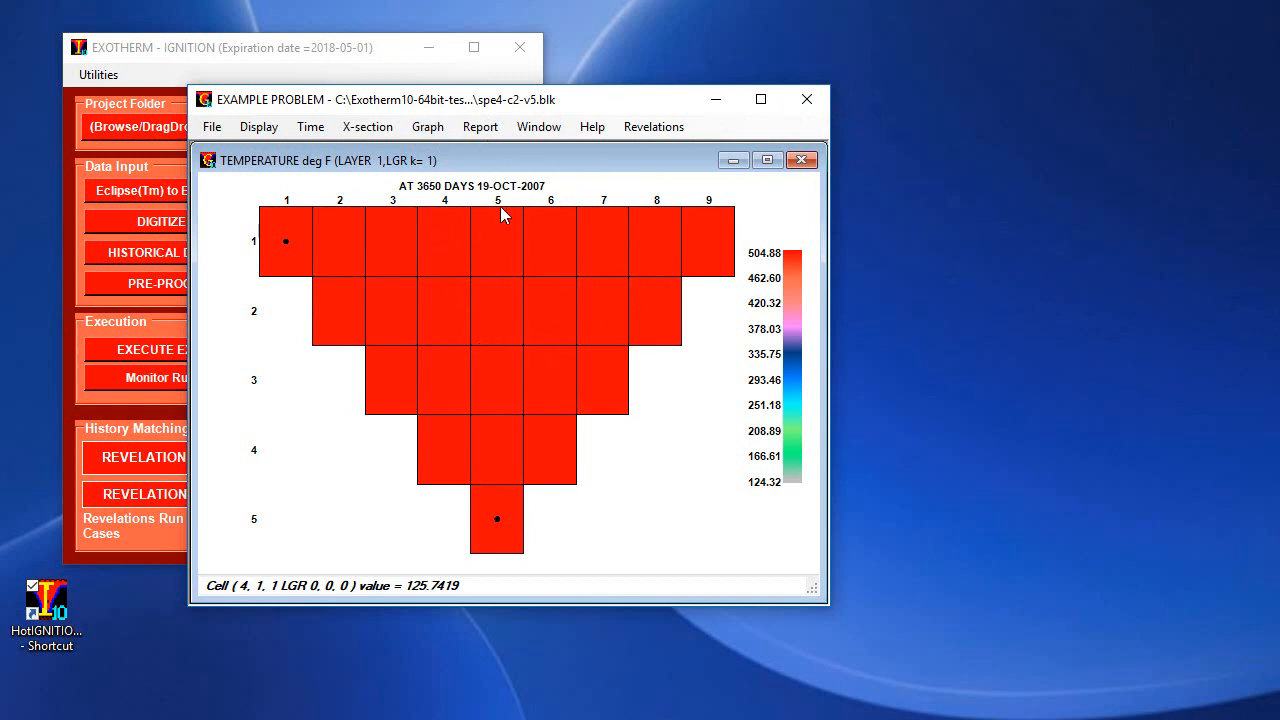
Close the Grid Display Utility, cancelling the save of the windows settings file.
click(807, 99)
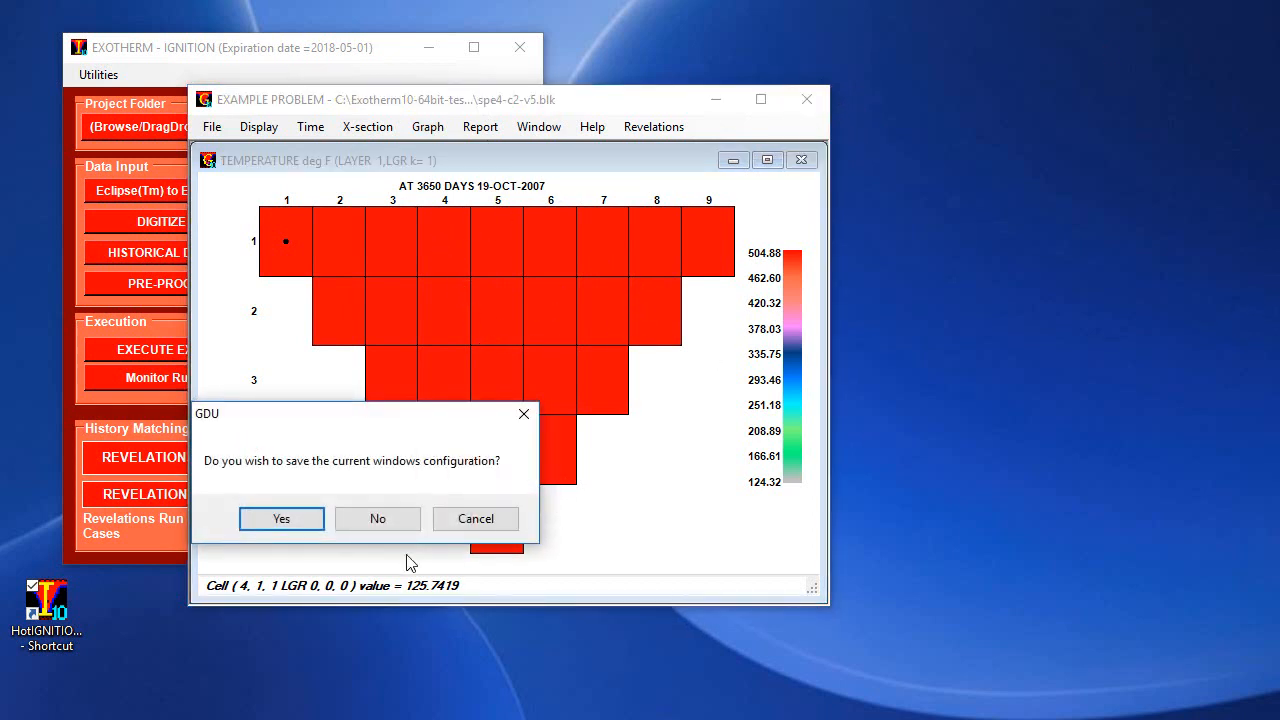
click(286, 524)
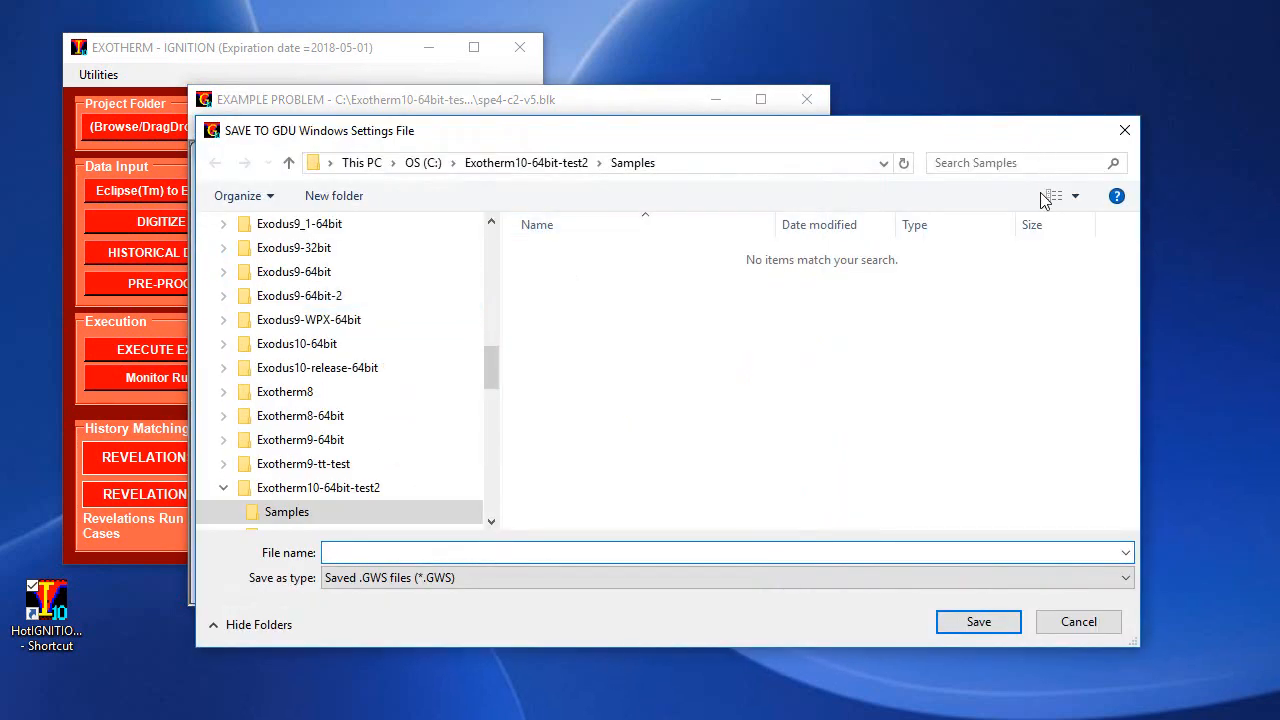
click(1084, 623)
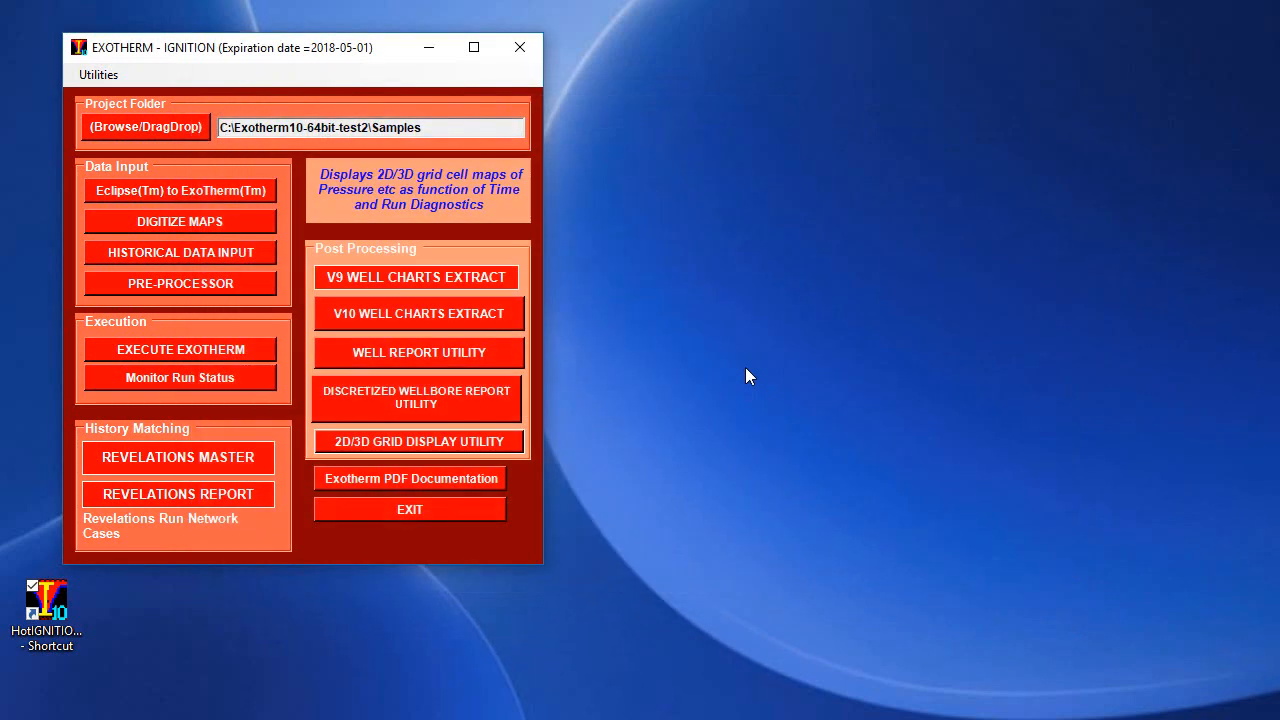
Open the Exotherm PDF documentation, bring its window into view, and close it after viewing.
click(425, 481)
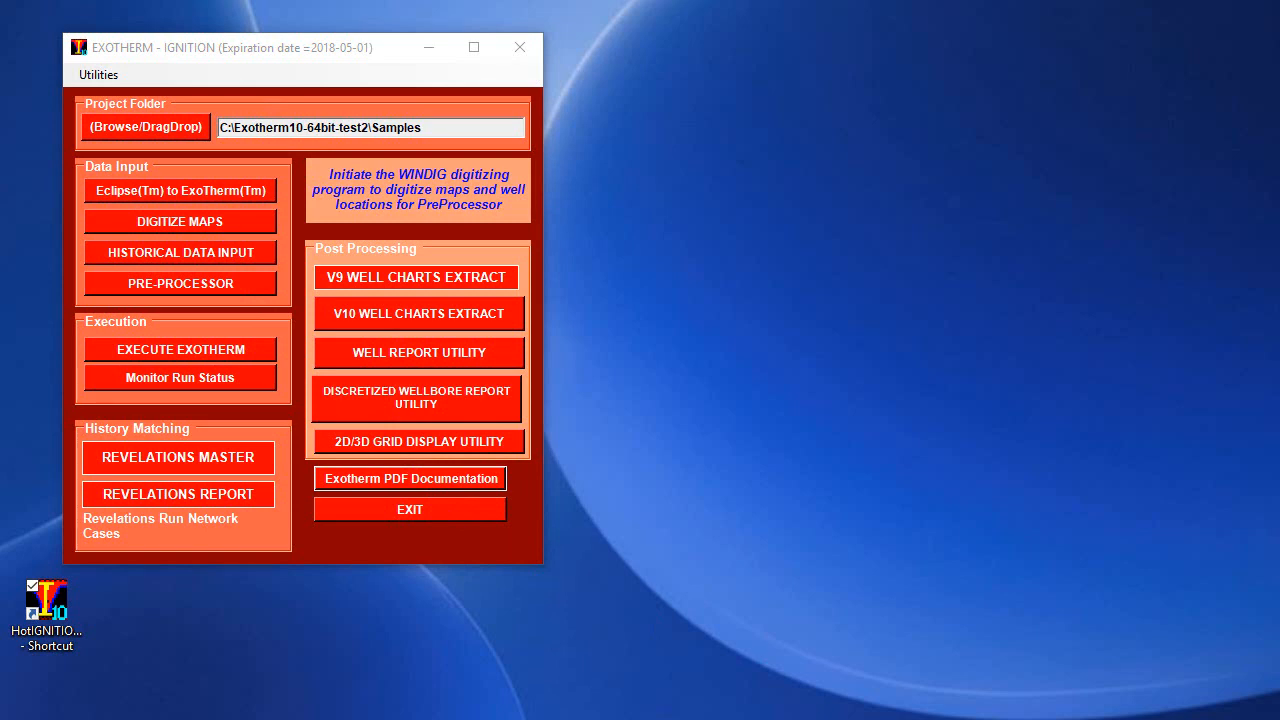
drag(2, 12, 637, 142)
click(1114, 145)
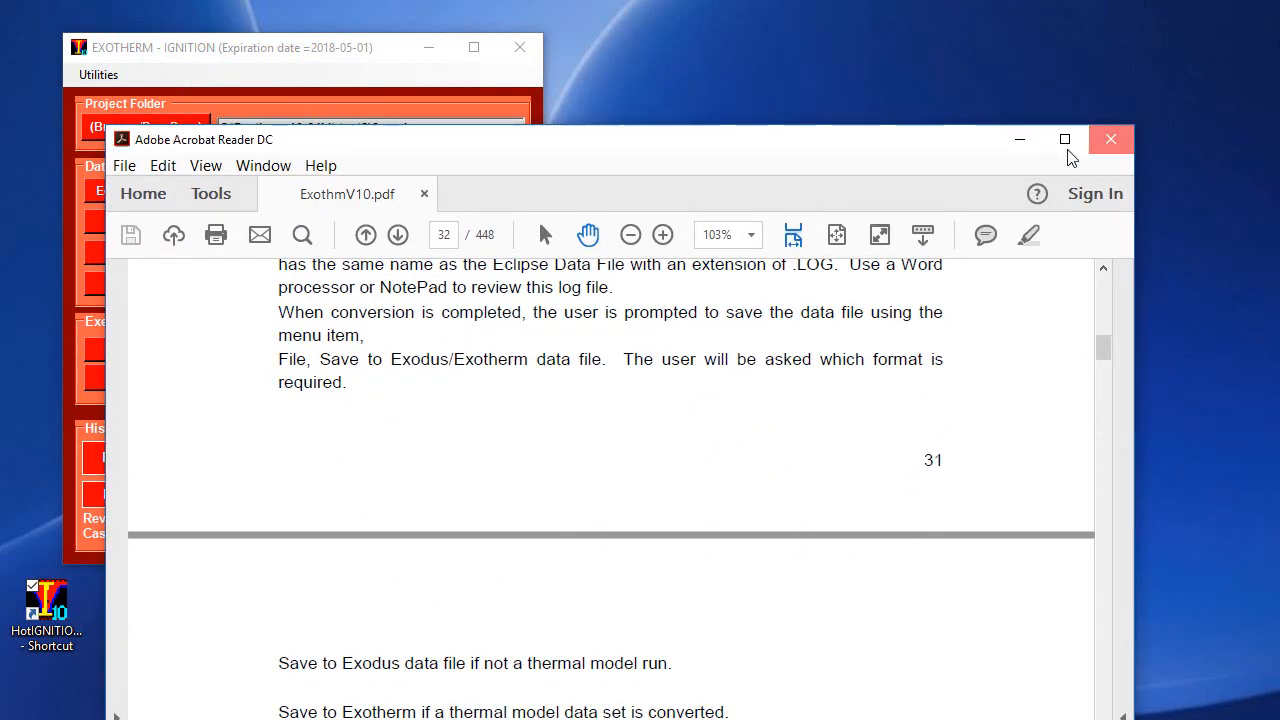